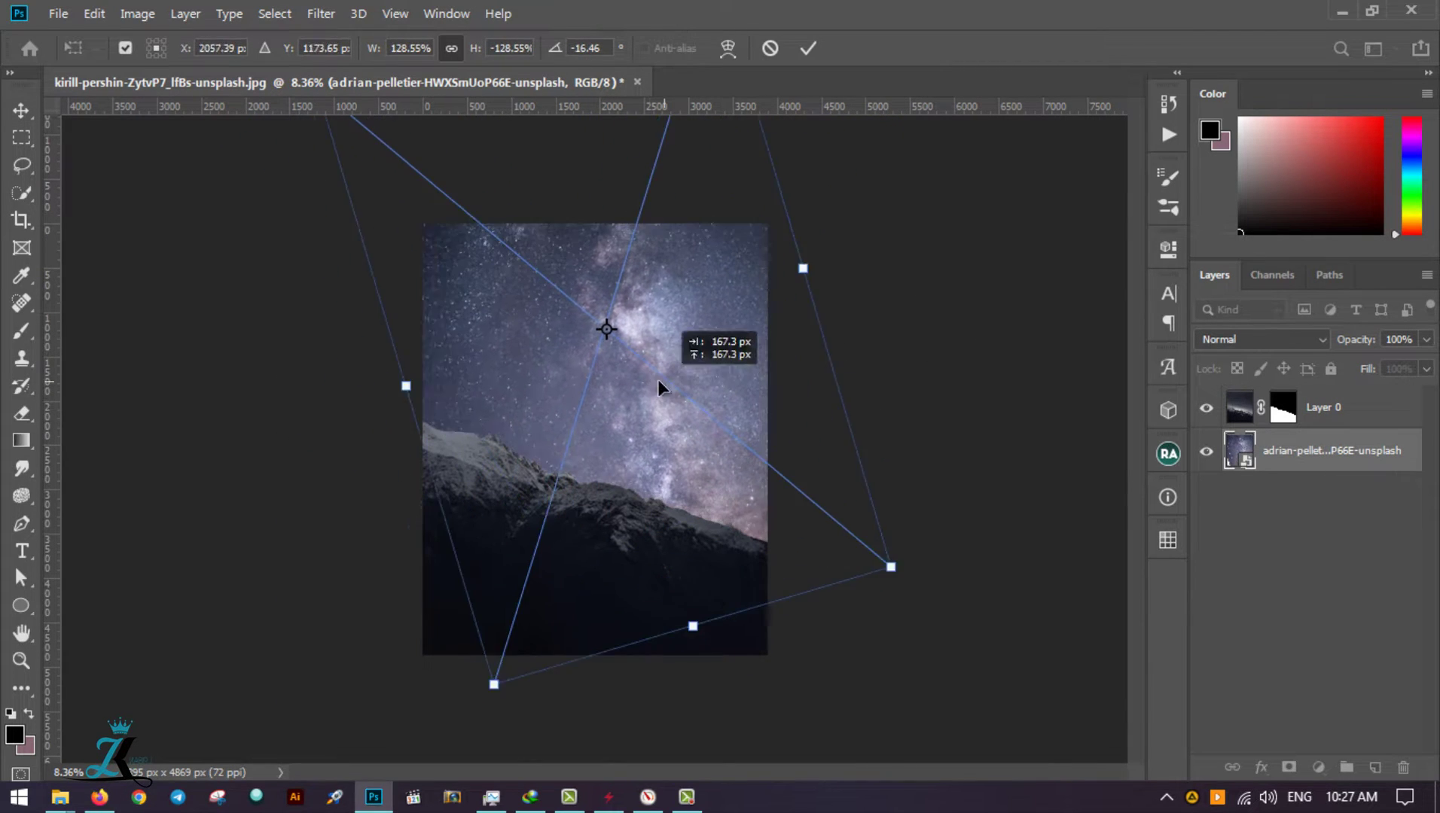
# Step: Commit the placed Milky Way image, flip it horizontally and move it lower
pyautogui.press('Return')
pyautogui.press('z')
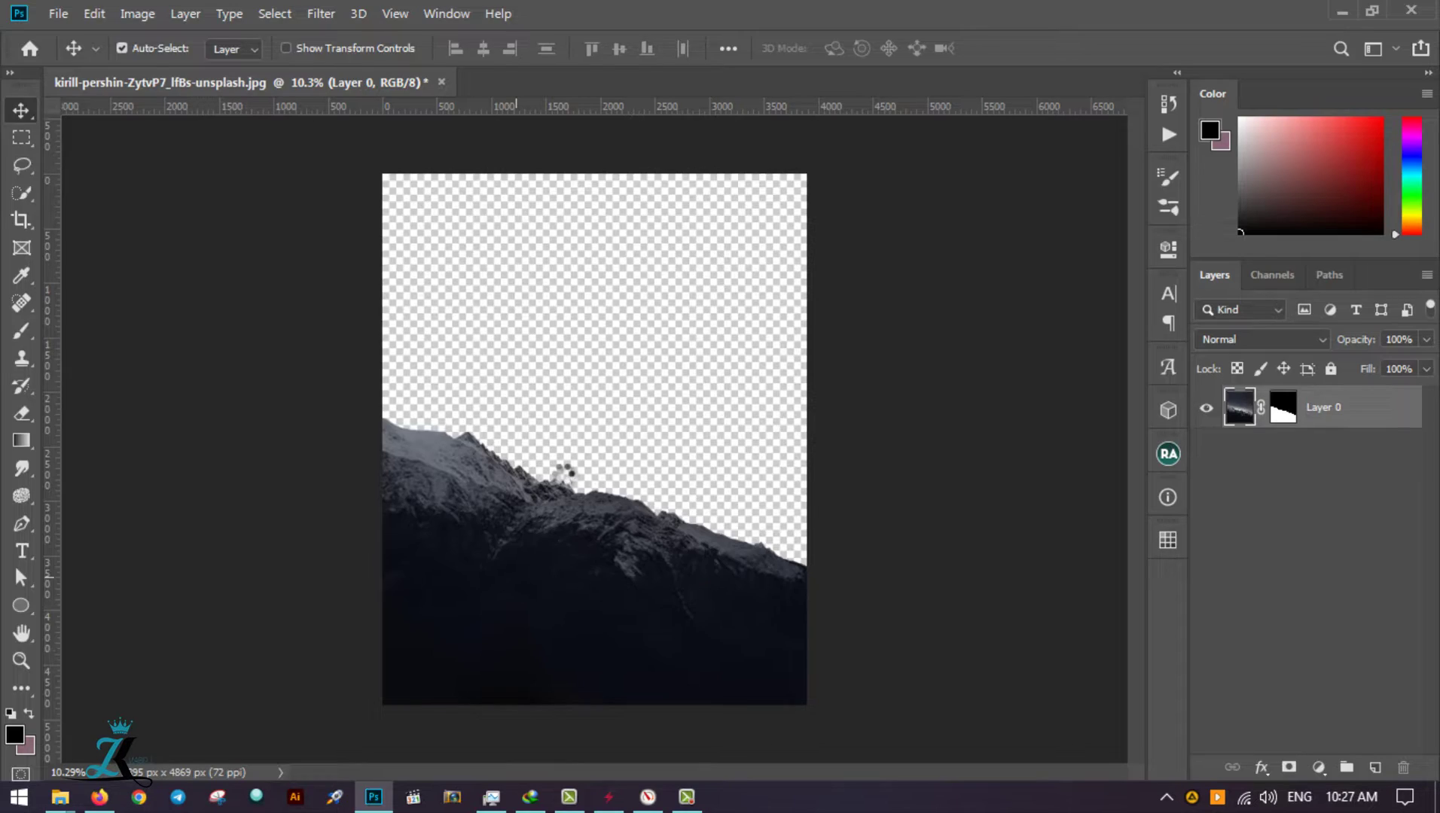
pyautogui.rightClick(738, 475)
pyautogui.click(803, 726)
pyautogui.moveTo(758, 524); pyautogui.dragTo(753, 670)
# Step: Move the Milky Way layer beneath the mountain layer and shift the sky upward
pyautogui.moveTo(1303, 418); pyautogui.dragTo(1303, 460)
pyautogui.moveTo(750, 414); pyautogui.dragTo(749, 389)
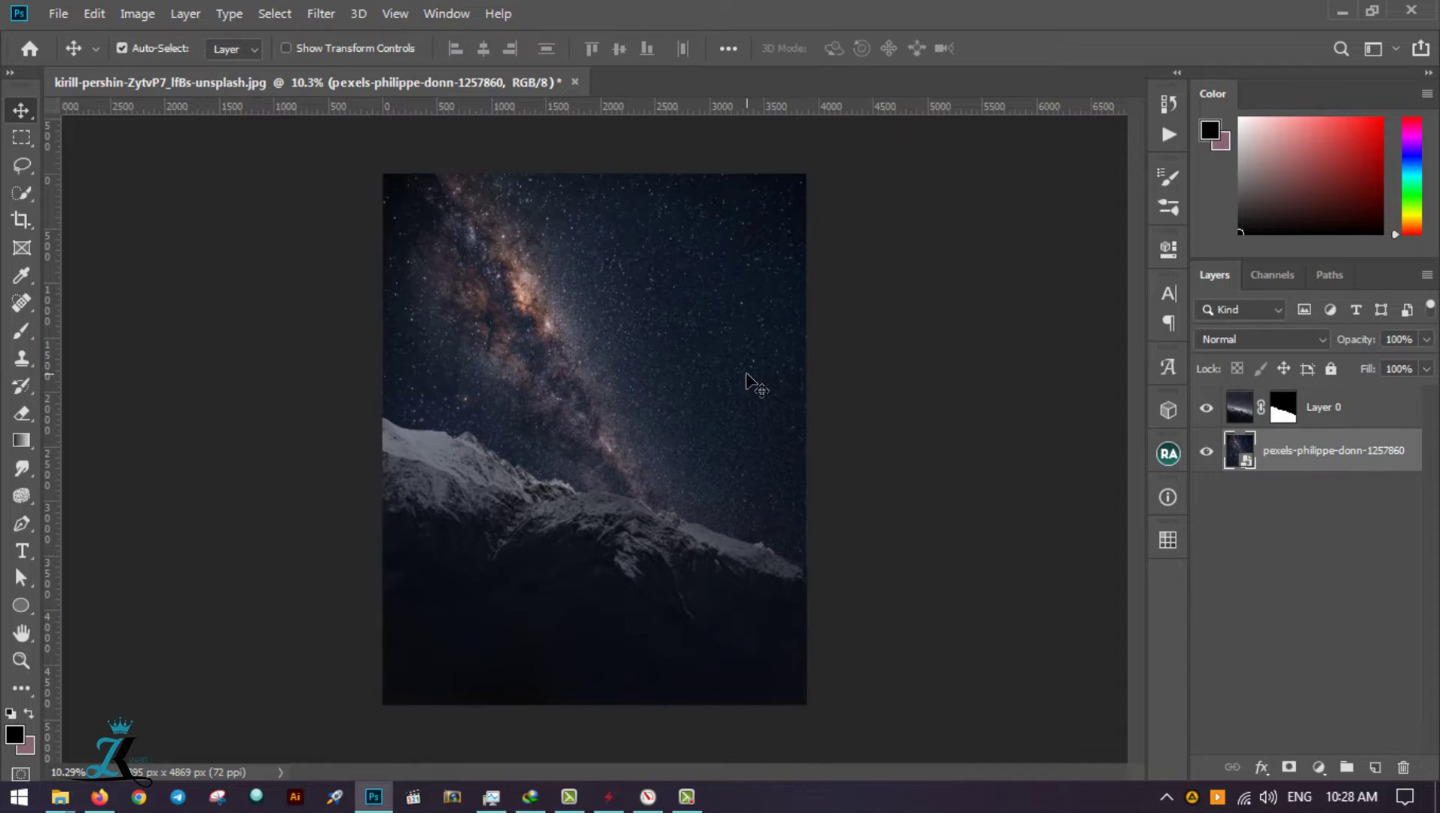
pyautogui.hotkey('ctrl', 't')
pyautogui.rightClick(749, 376)
pyautogui.click(776, 614)
pyautogui.press('Escape')
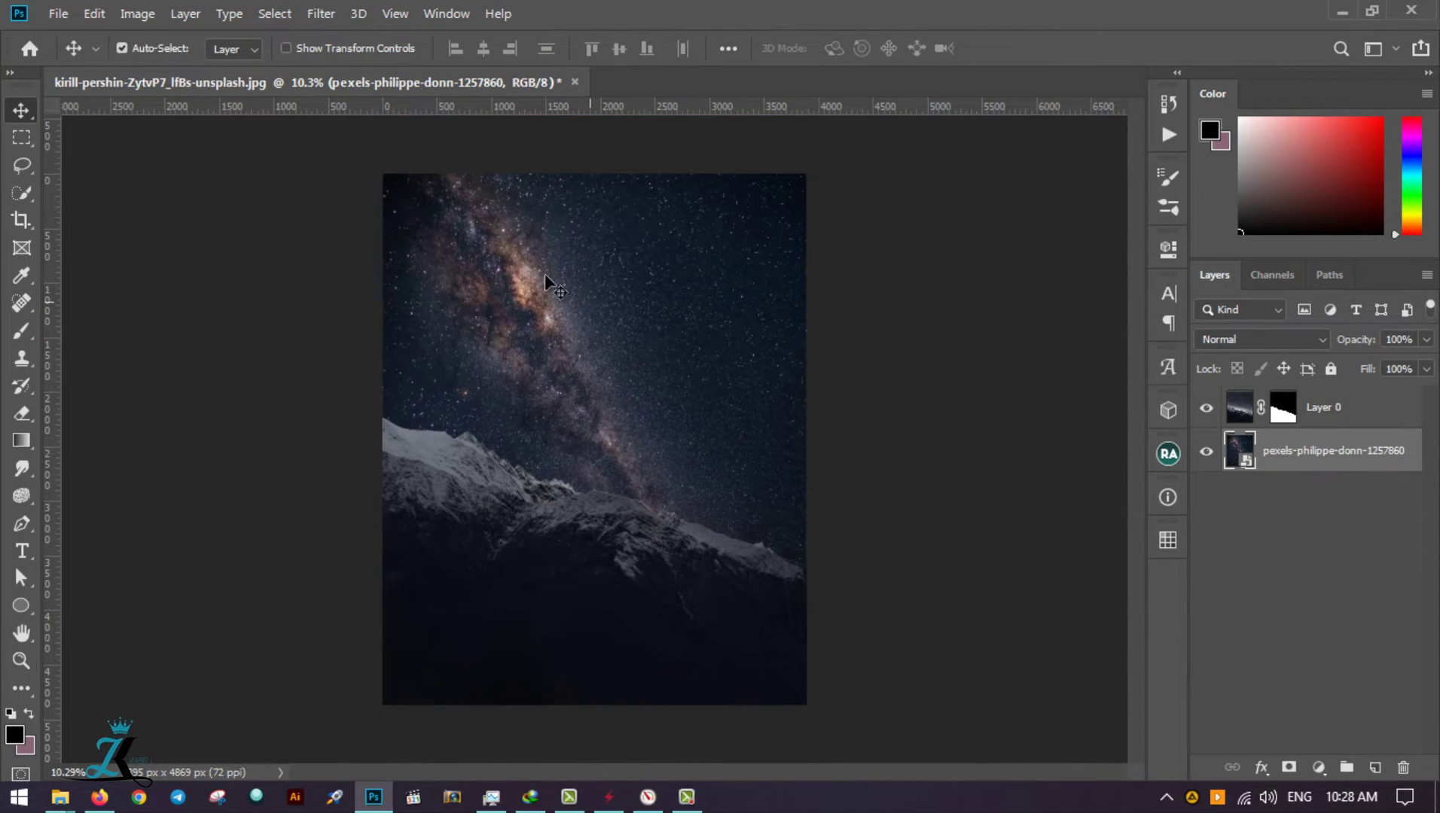
# Step: Add a Curves adjustment with a midtone point above the masked mountain layer
pyautogui.scroll(5, 544, 274)
pyautogui.scroll(-5, 544, 273)
pyautogui.click(1325, 407)
pyautogui.click(1318, 767)
pyautogui.click(1296, 479)
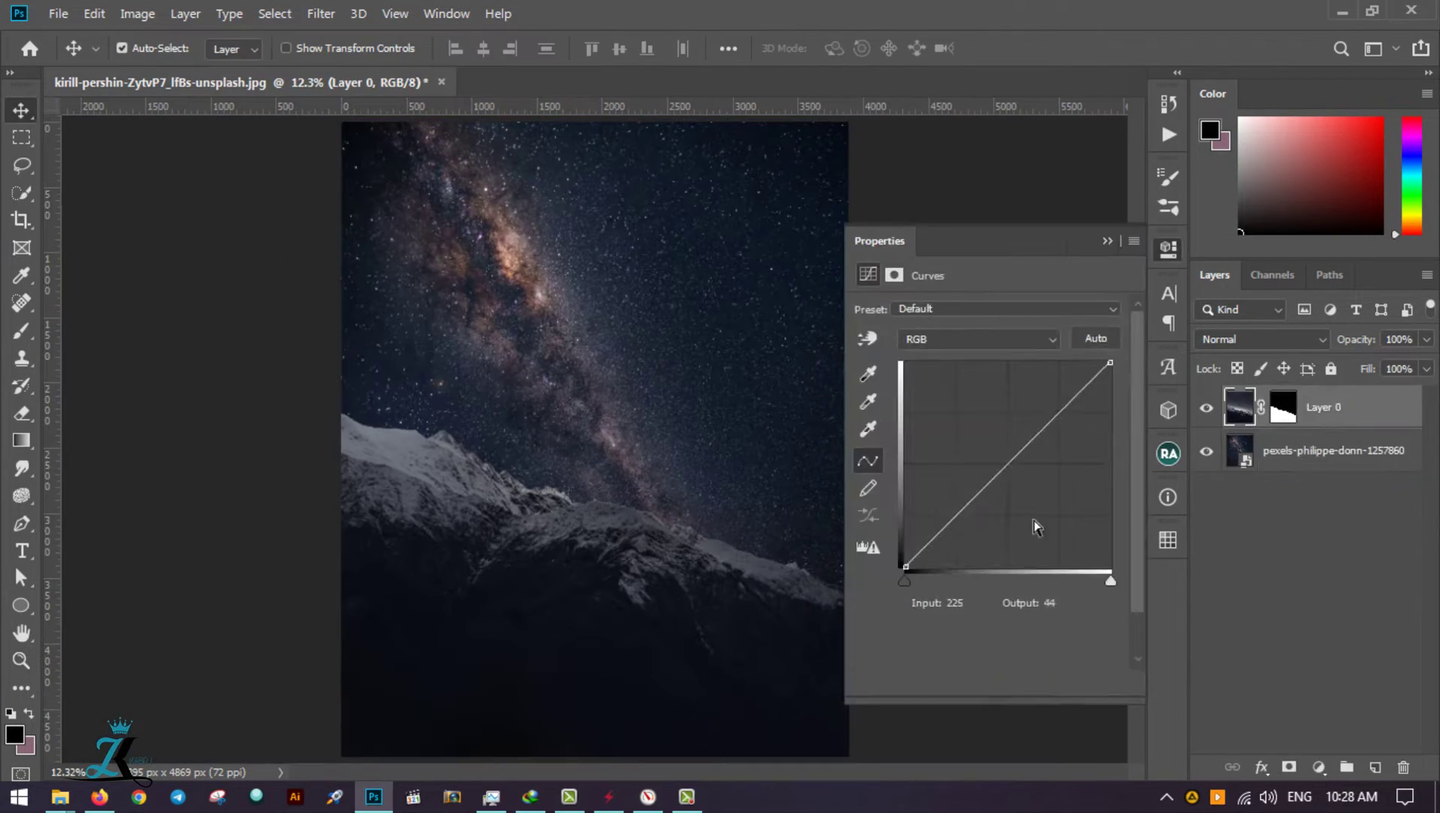
pyautogui.click(1007, 468)
pyautogui.click(1106, 241)
# Step: Add a second Curves layer and set its auto-correction shadow target to black
pyautogui.click(1317, 767)
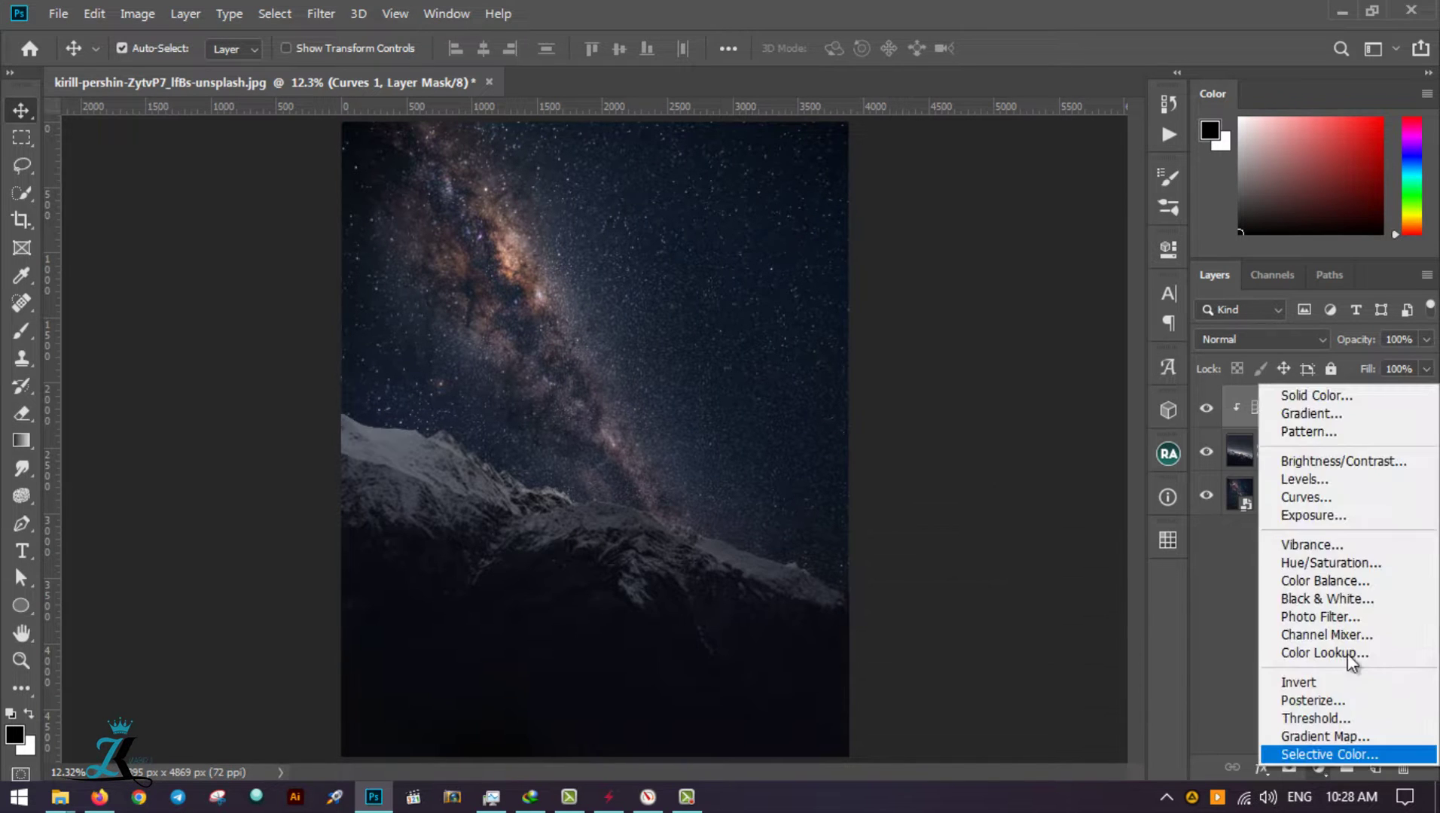
pyautogui.click(1326, 499)
pyautogui.keyDown('alt'); pyautogui.click(1096, 339); pyautogui.keyUp('alt')
pyautogui.click(1006, 364)
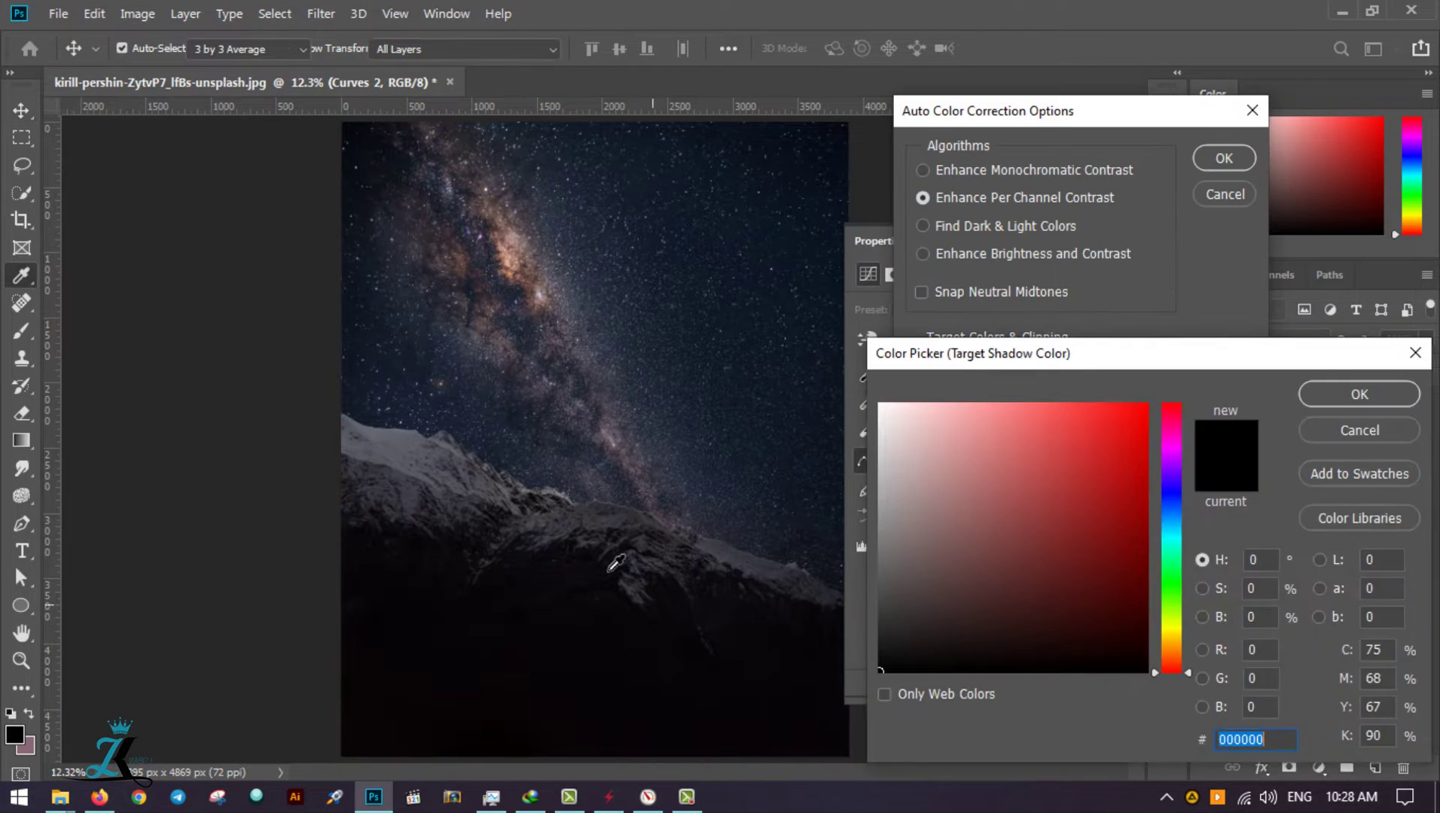
pyautogui.click(1016, 653)
pyautogui.click(1356, 392)
# Step: Set midtone and Milky Way-sampled highlight targets, apply, and lower Curves 2 to 22%
pyautogui.click(1006, 397)
pyautogui.click(1356, 392)
pyautogui.click(1006, 429)
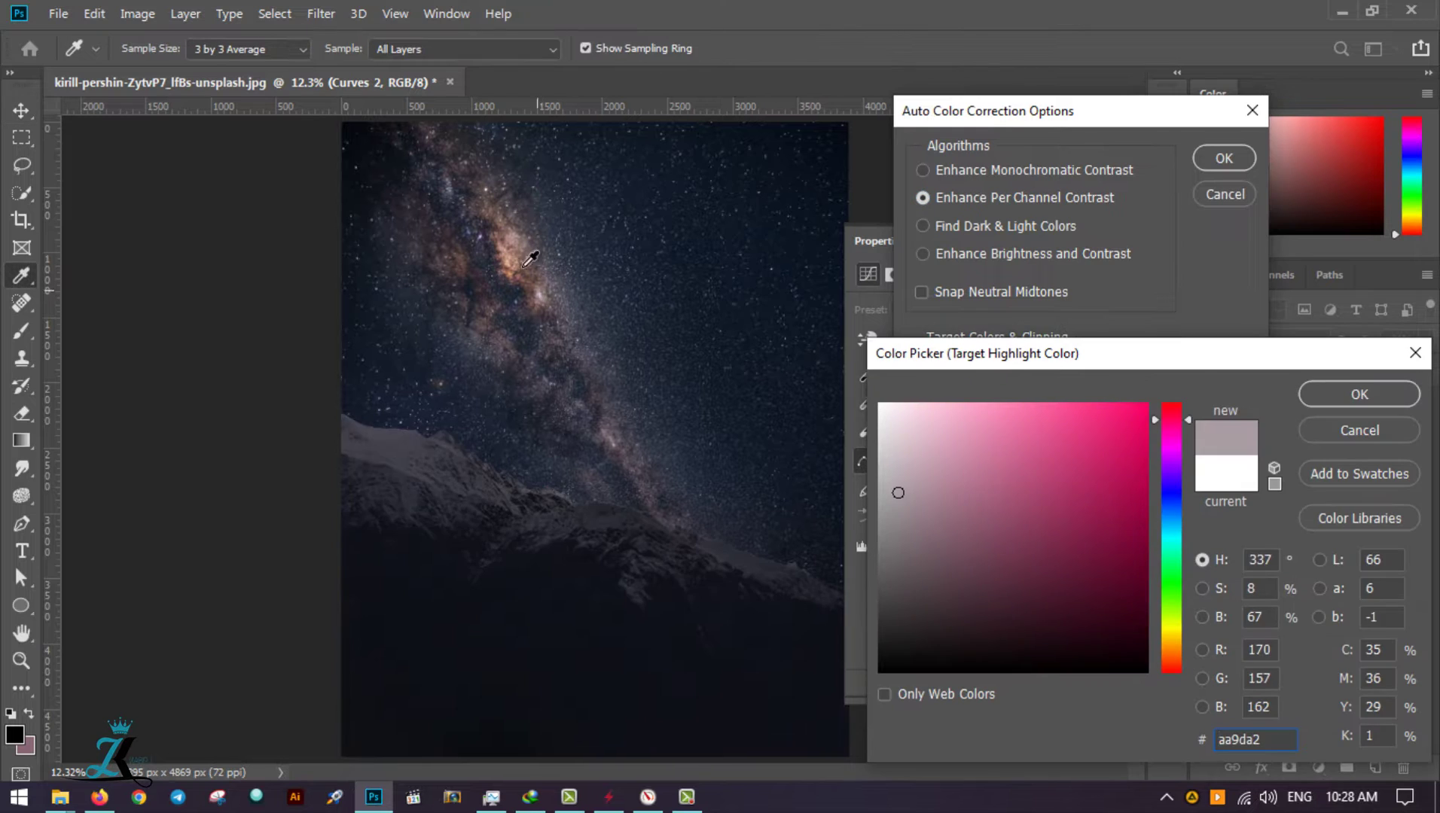
pyautogui.click(553, 289)
pyautogui.click(1360, 392)
pyautogui.click(1224, 158)
pyautogui.click(1106, 241)
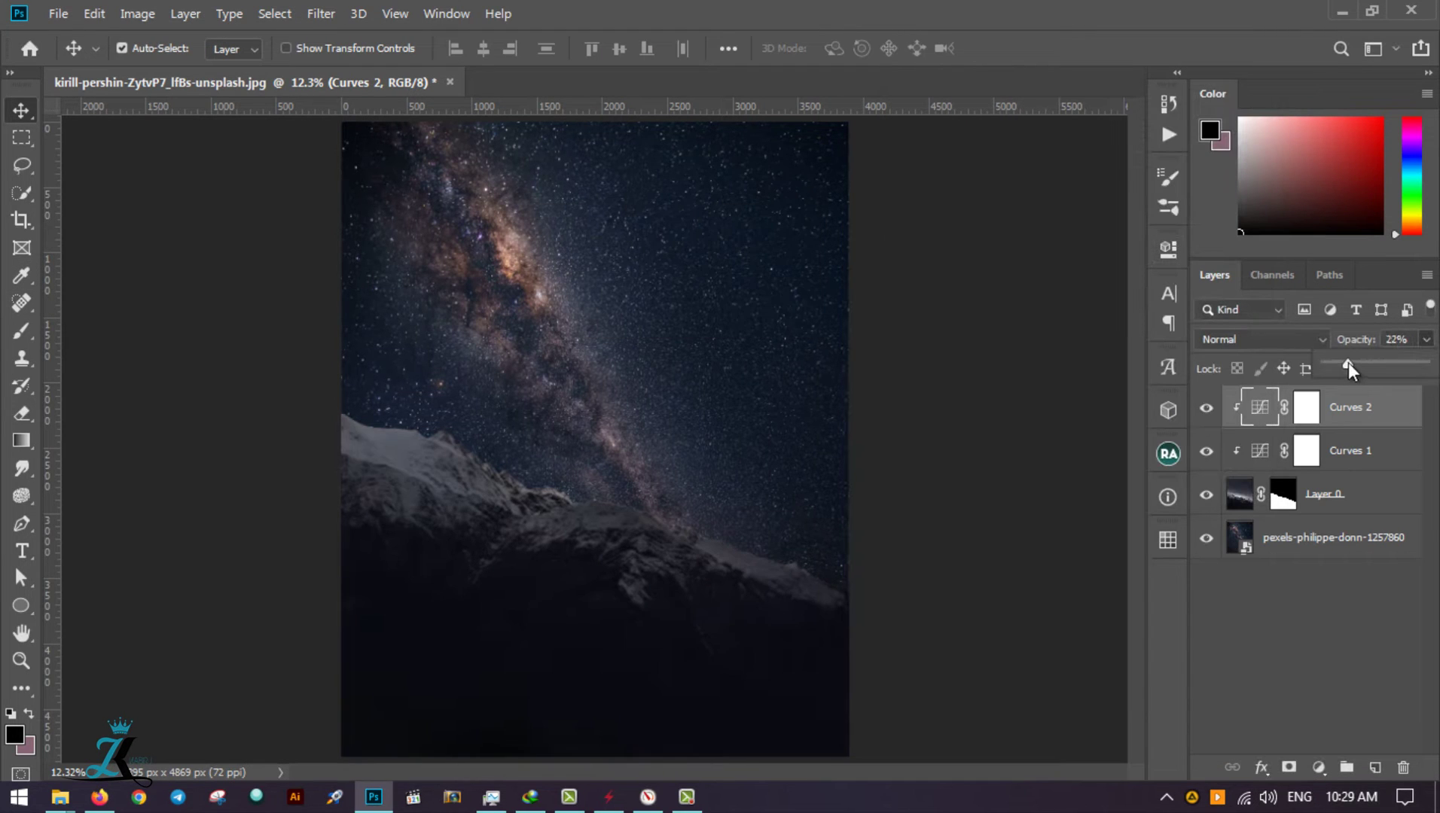
pyautogui.click(1332, 537)
pyautogui.click(321, 14)
pyautogui.click(448, 147)
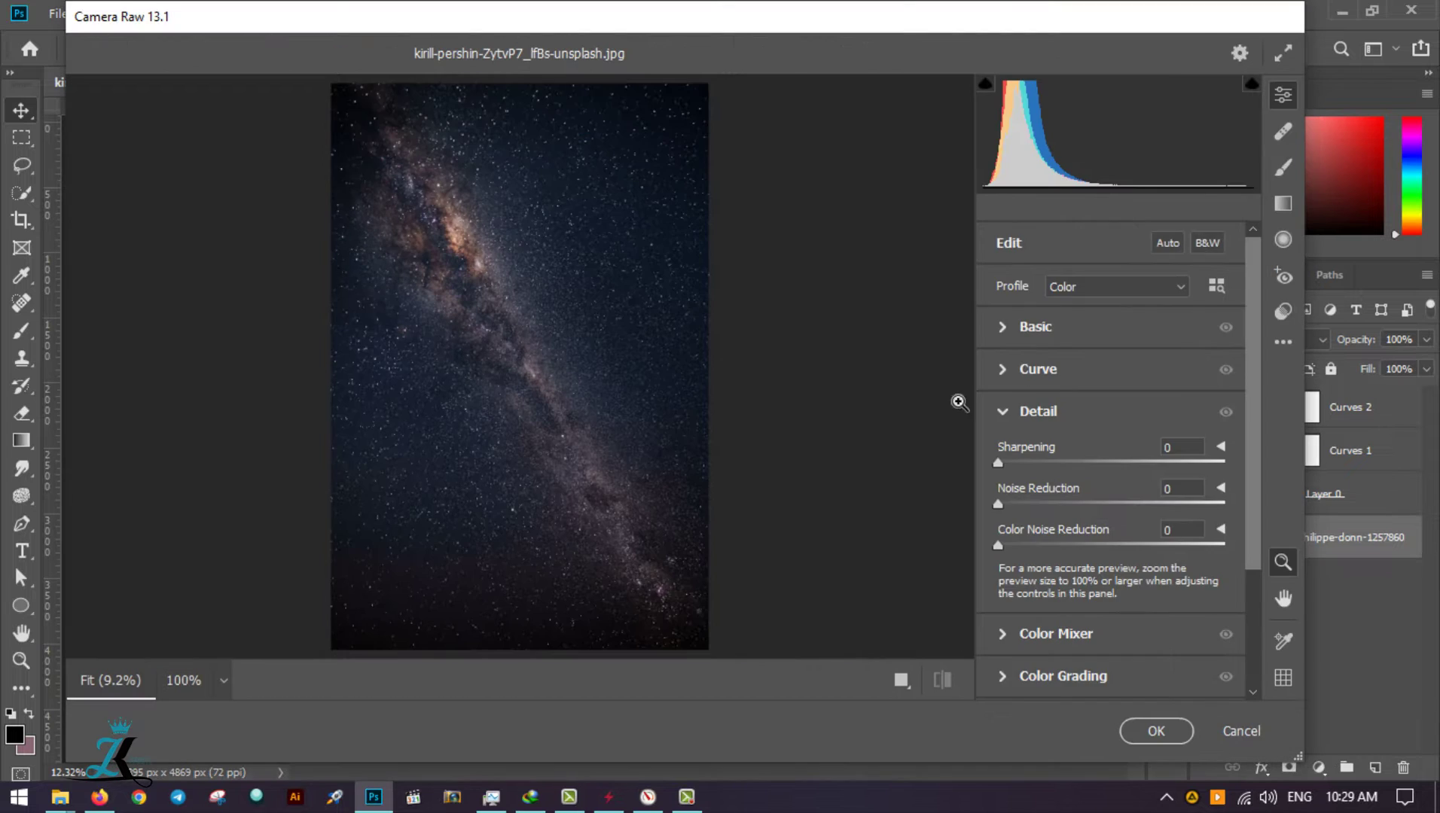
# Step: In Camera Raw, raise sky exposure to +0.45, add contrast, and lift shadows and clarity
pyautogui.click(1001, 319)
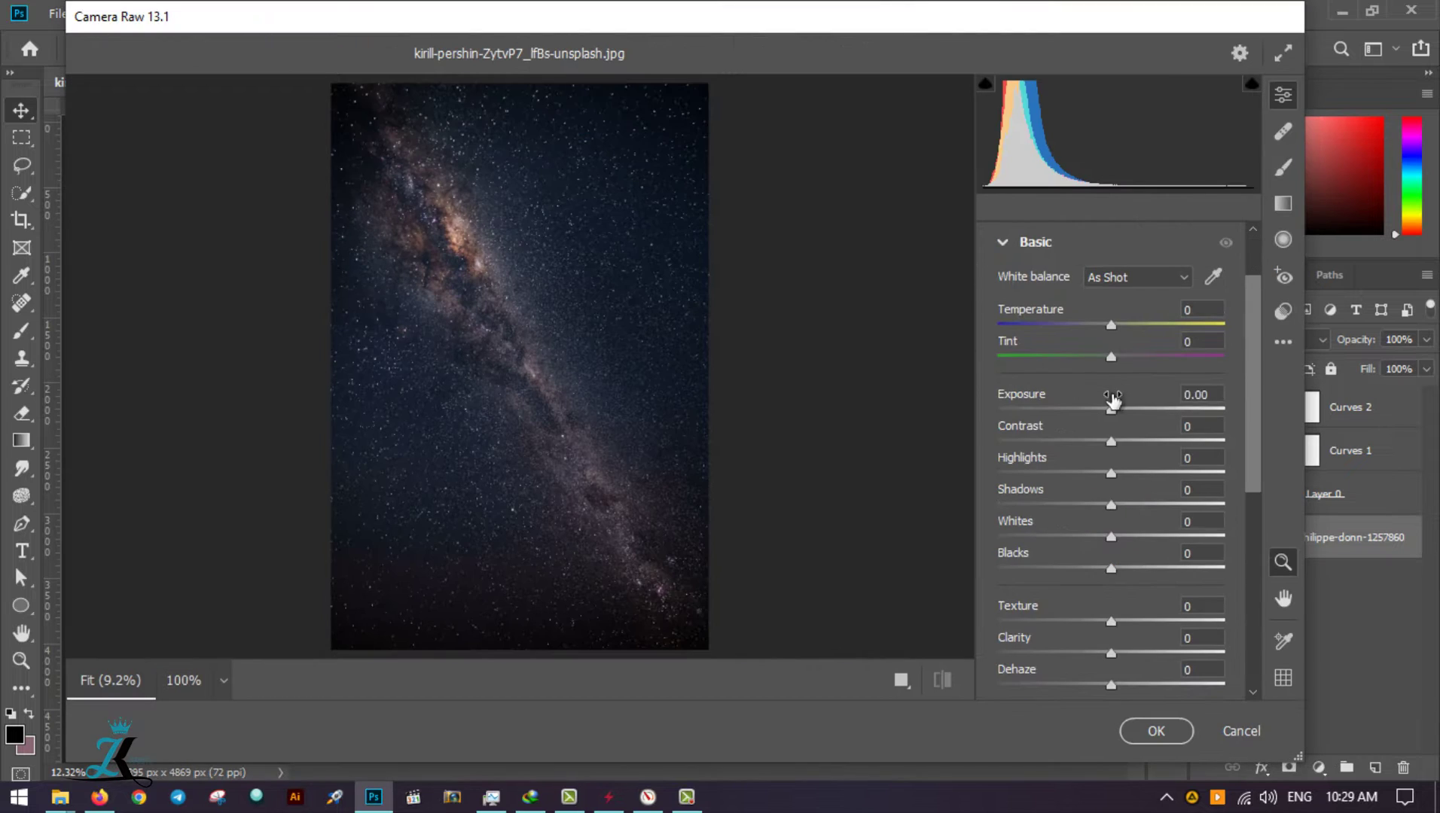
pyautogui.moveTo(1111, 409); pyautogui.dragTo(1121, 409)
pyautogui.moveTo(1111, 441)
pyautogui.mouseDown()
pyautogui.moveTo(1143, 442)
pyautogui.moveTo(1122, 504)
pyautogui.mouseUp()
pyautogui.moveTo(1110, 653); pyautogui.dragTo(1128, 653)
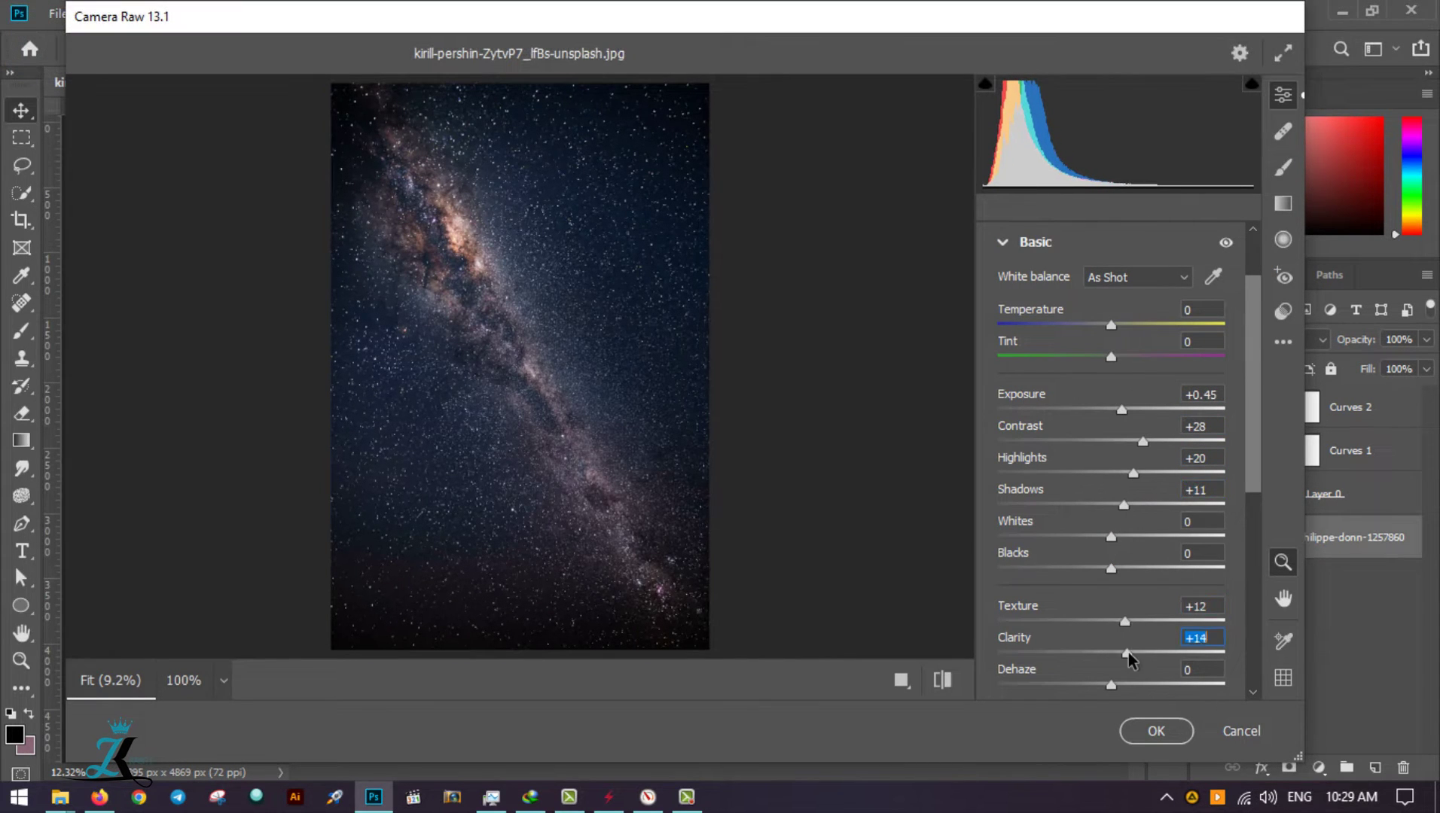
pyautogui.scroll(-2, 1128, 652)
# Step: Paint a local exposure boost on the galaxy band and apply the Camera Raw edits
pyautogui.click(1283, 167)
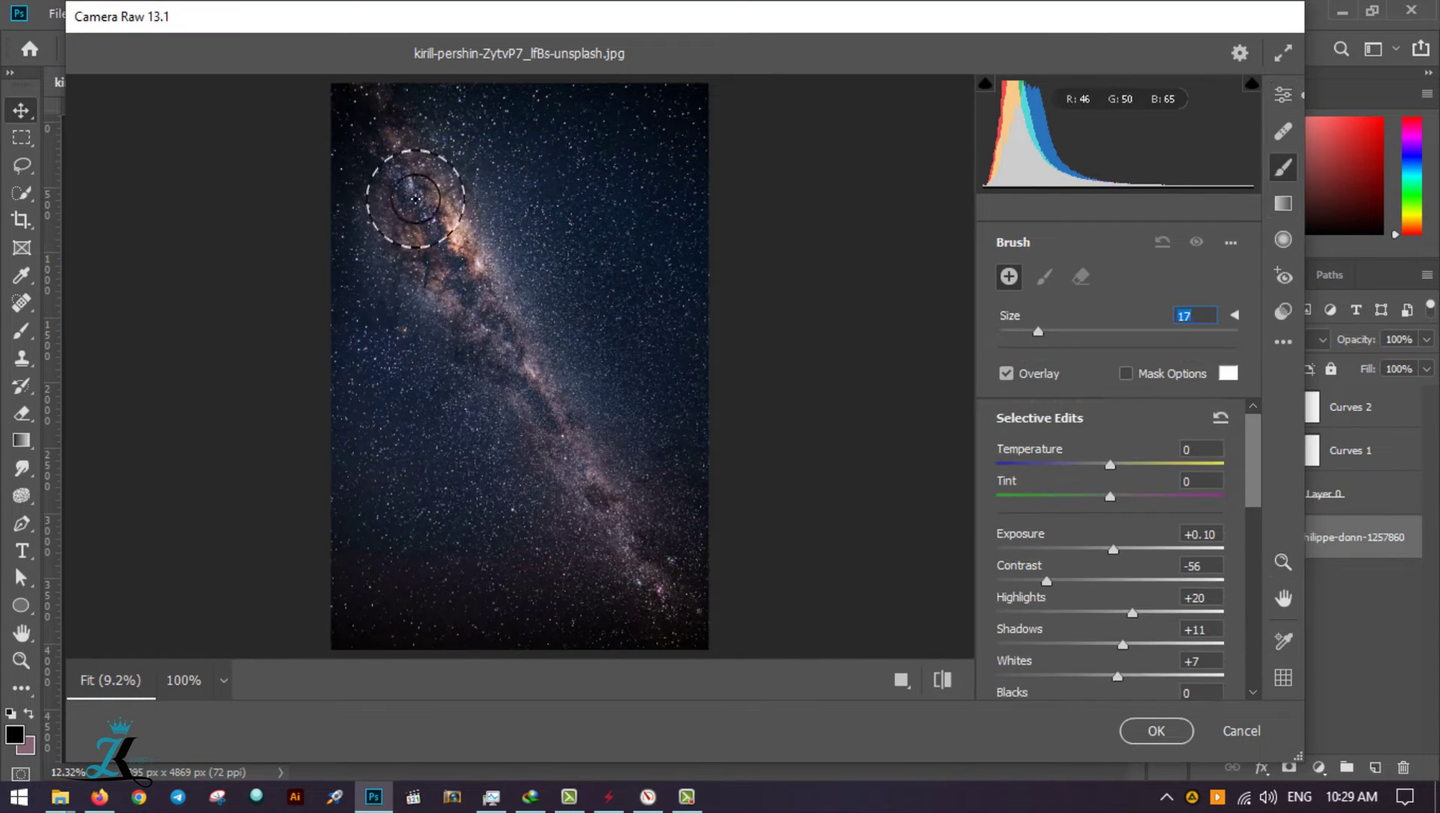
pyautogui.hotkey('ctrl', 'z')
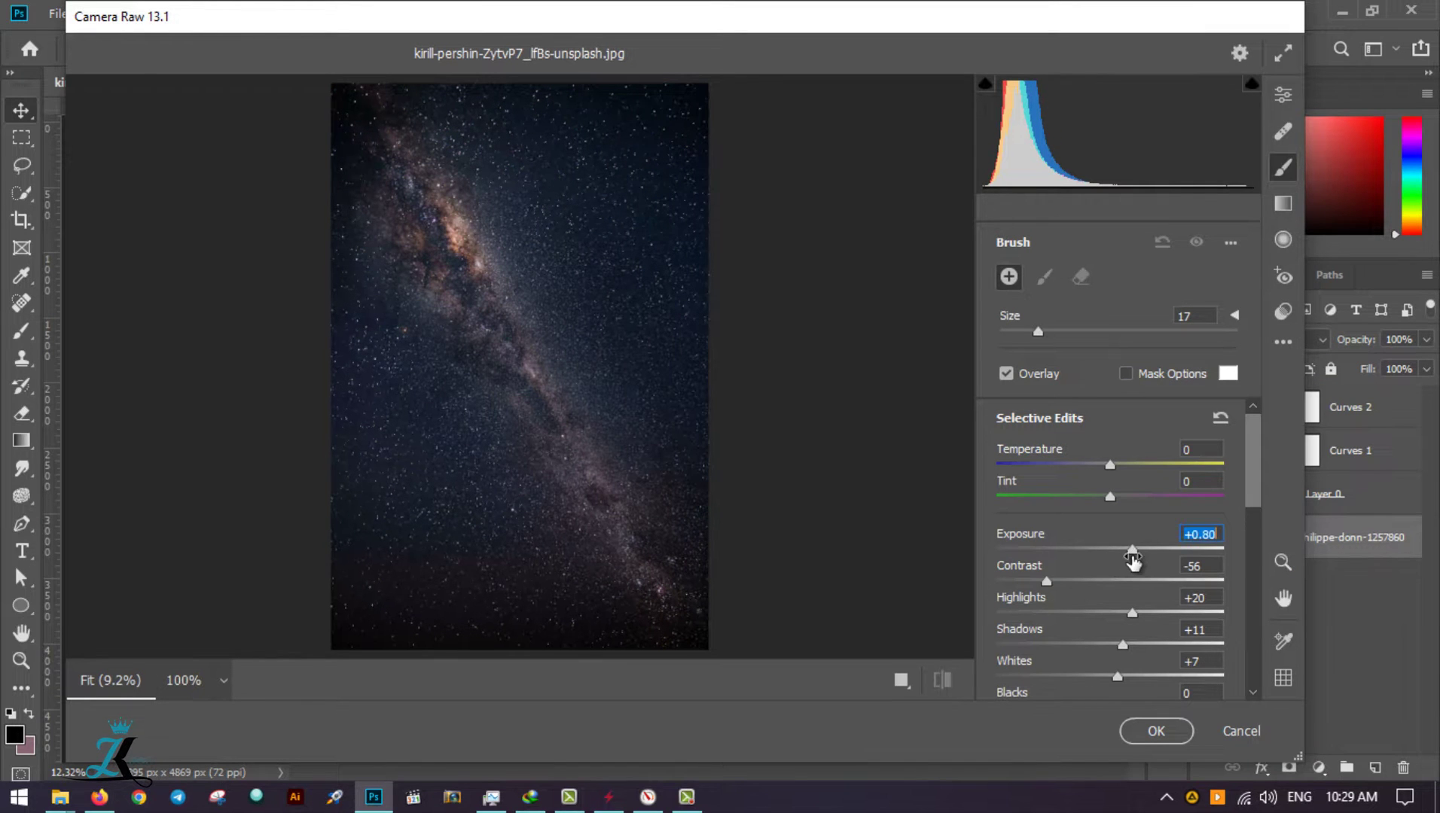
pyautogui.click(1283, 342)
pyautogui.click(1231, 241)
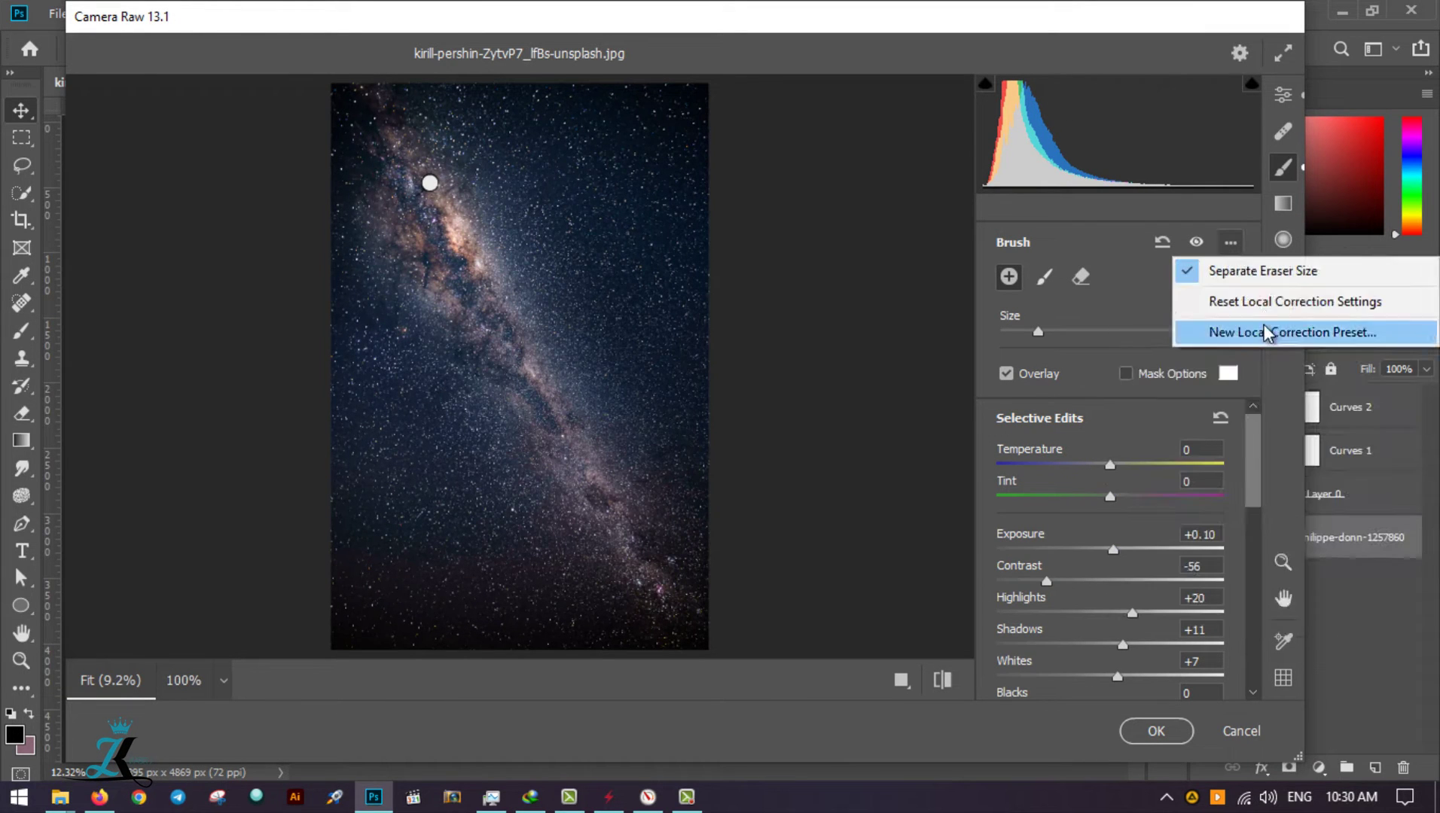
pyautogui.click(1205, 302)
pyautogui.moveTo(1110, 549); pyautogui.dragTo(1122, 549)
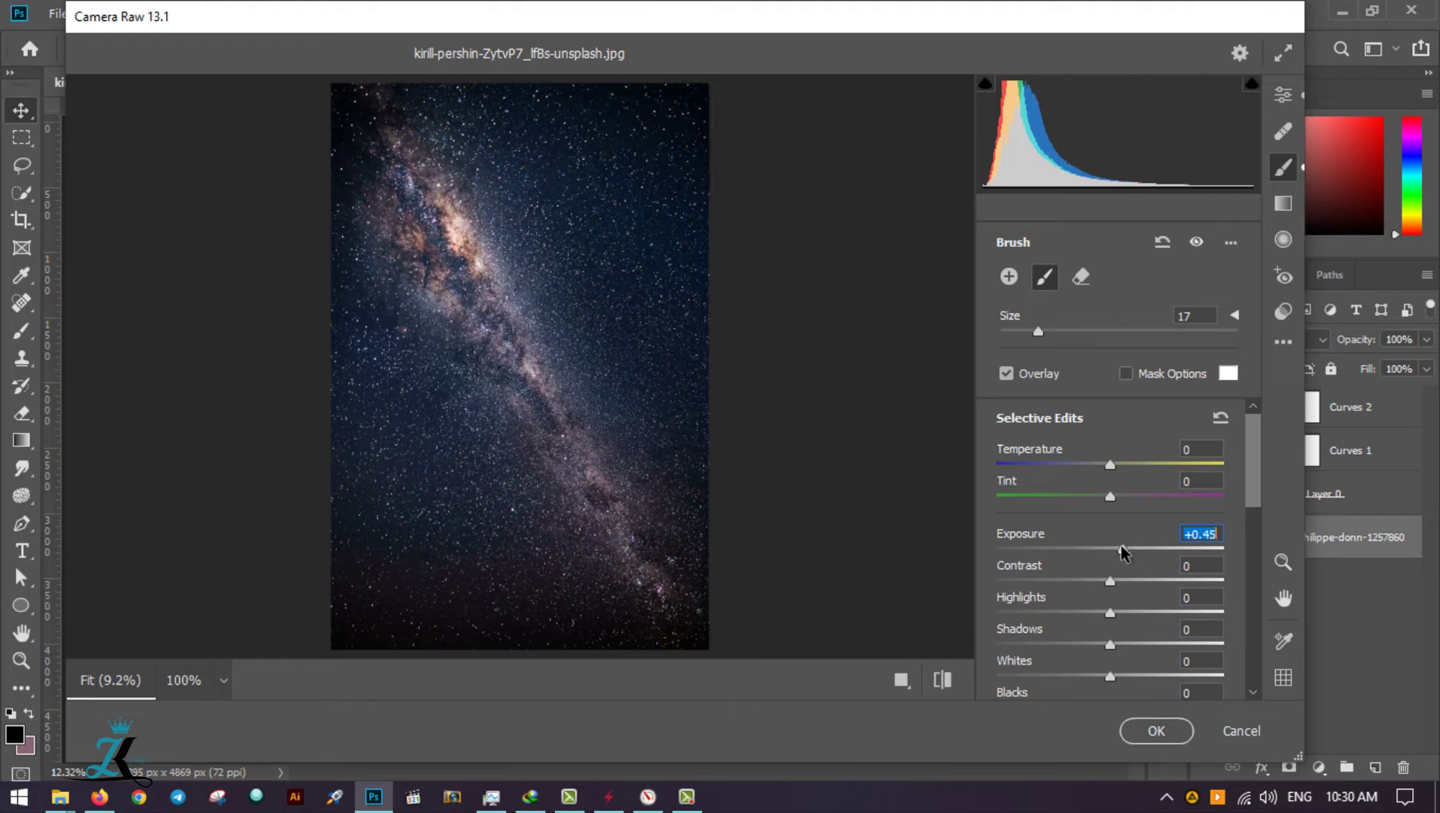
pyautogui.scroll(-3, 1115, 451)
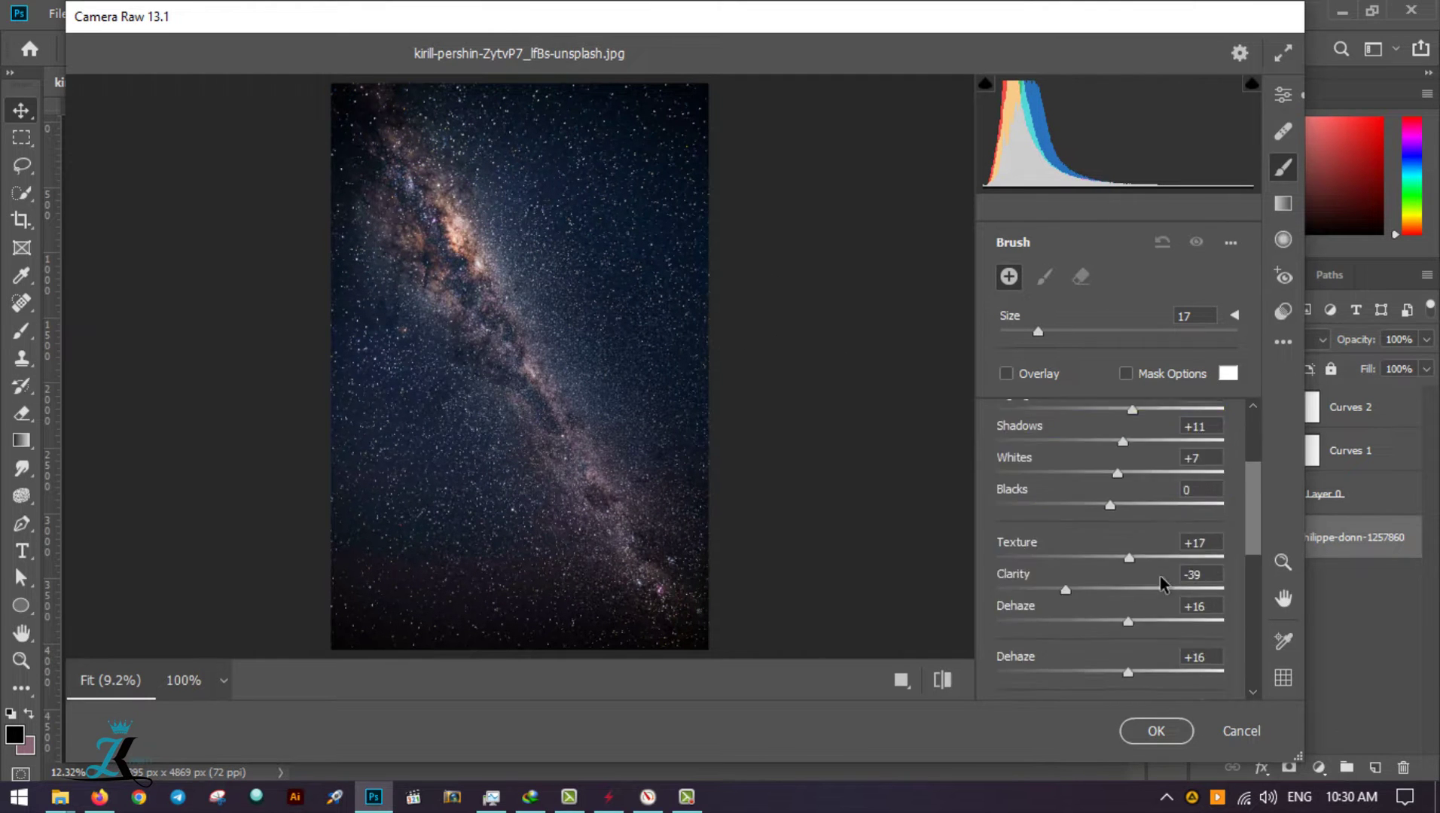
pyautogui.press('Return')
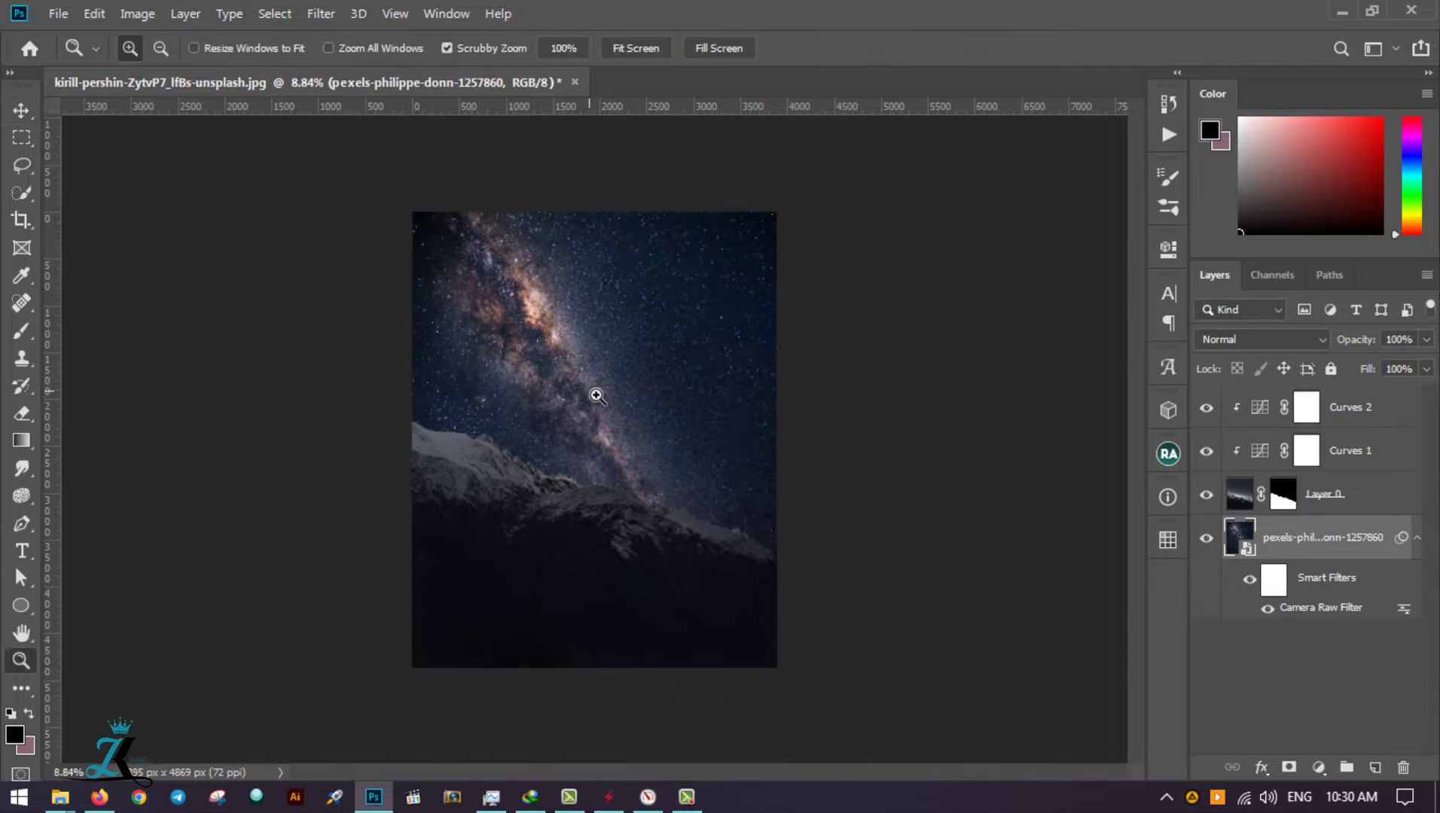
# Step: Set mountain brightness to 33 and convert the mountain layer to a smart object
pyautogui.click(1014, 369)
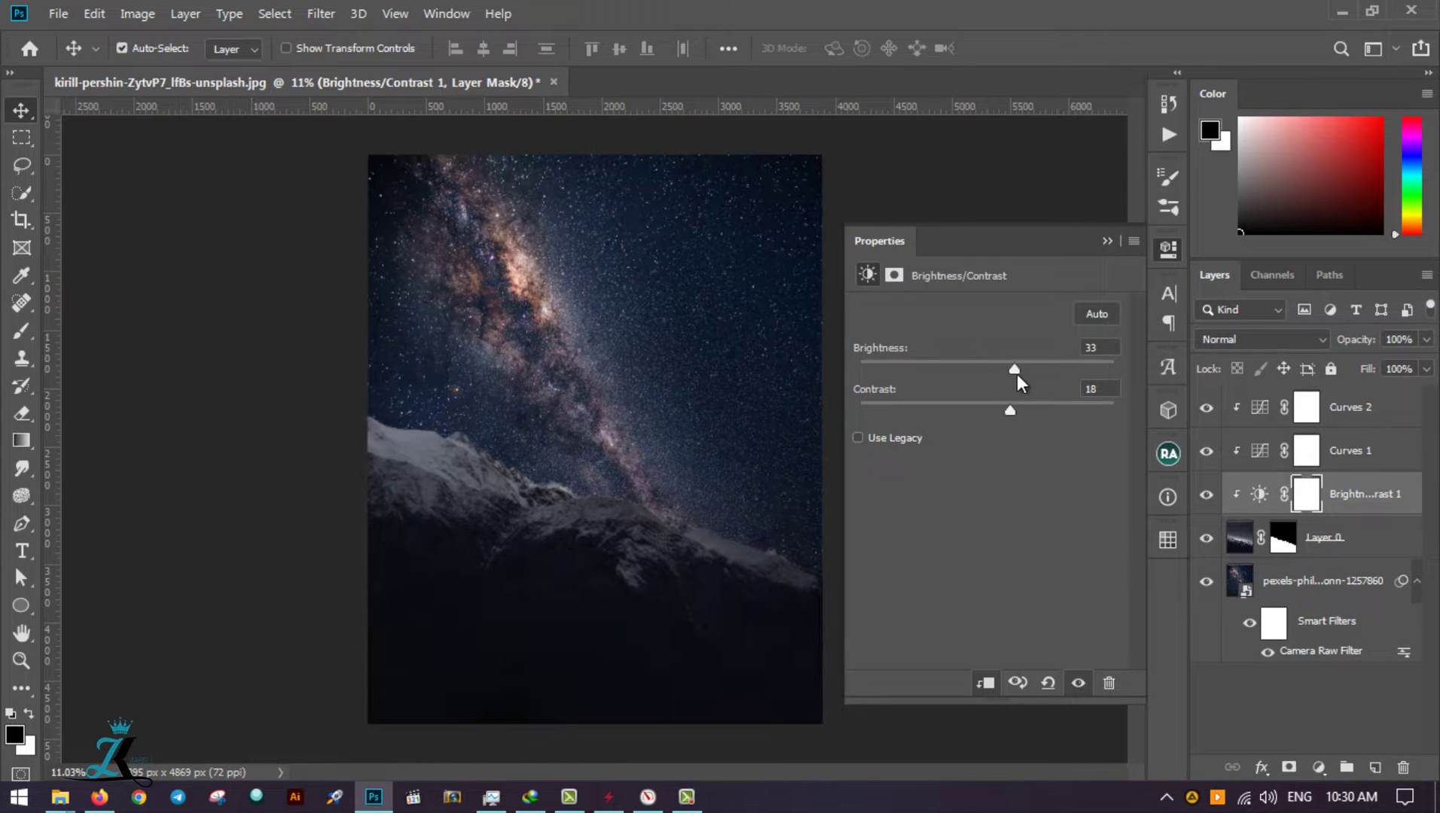
pyautogui.click(1102, 248)
pyautogui.rightClick(1326, 537)
pyautogui.click(1028, 235)
pyautogui.click(321, 13)
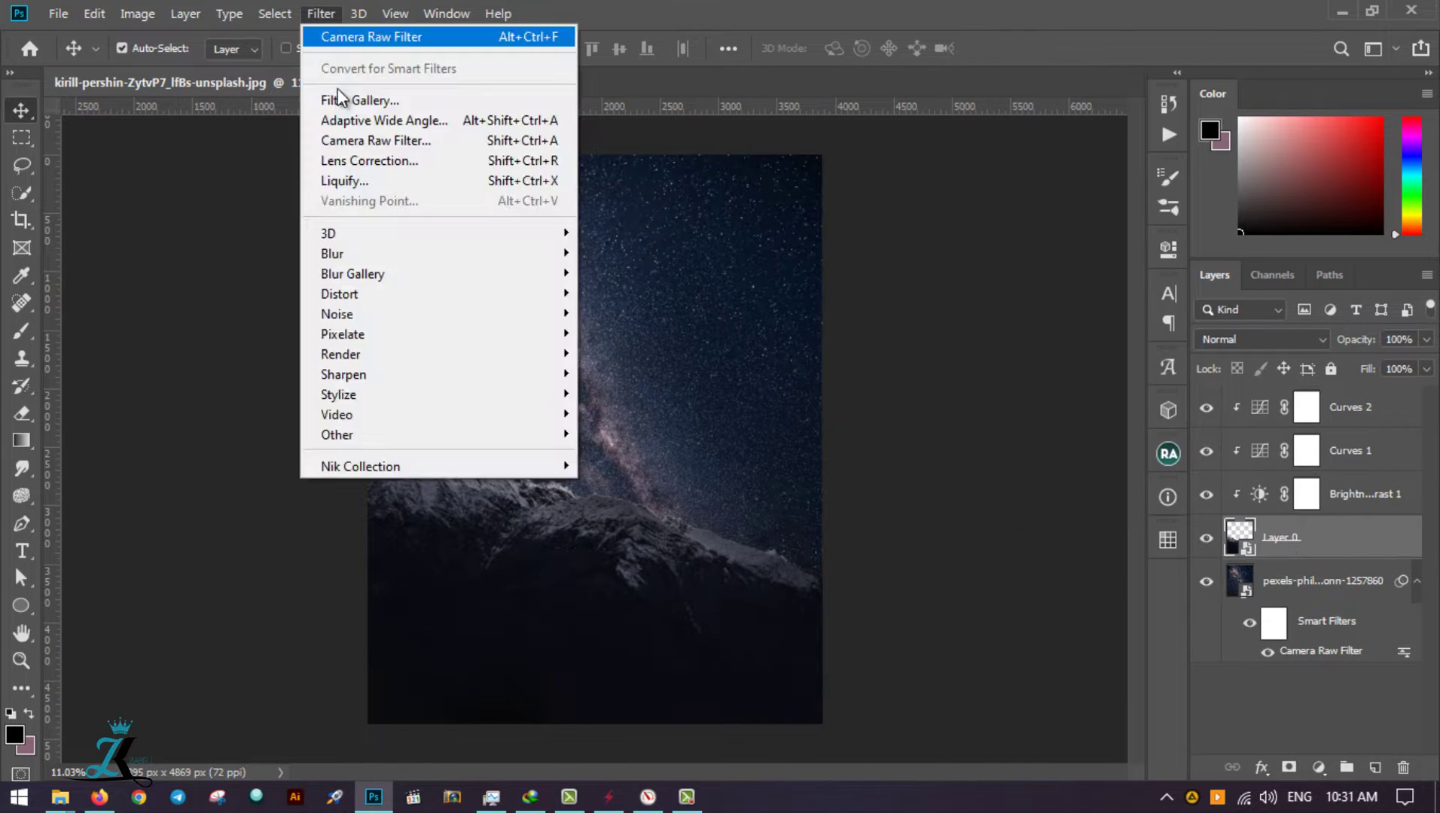
pyautogui.click(354, 119)
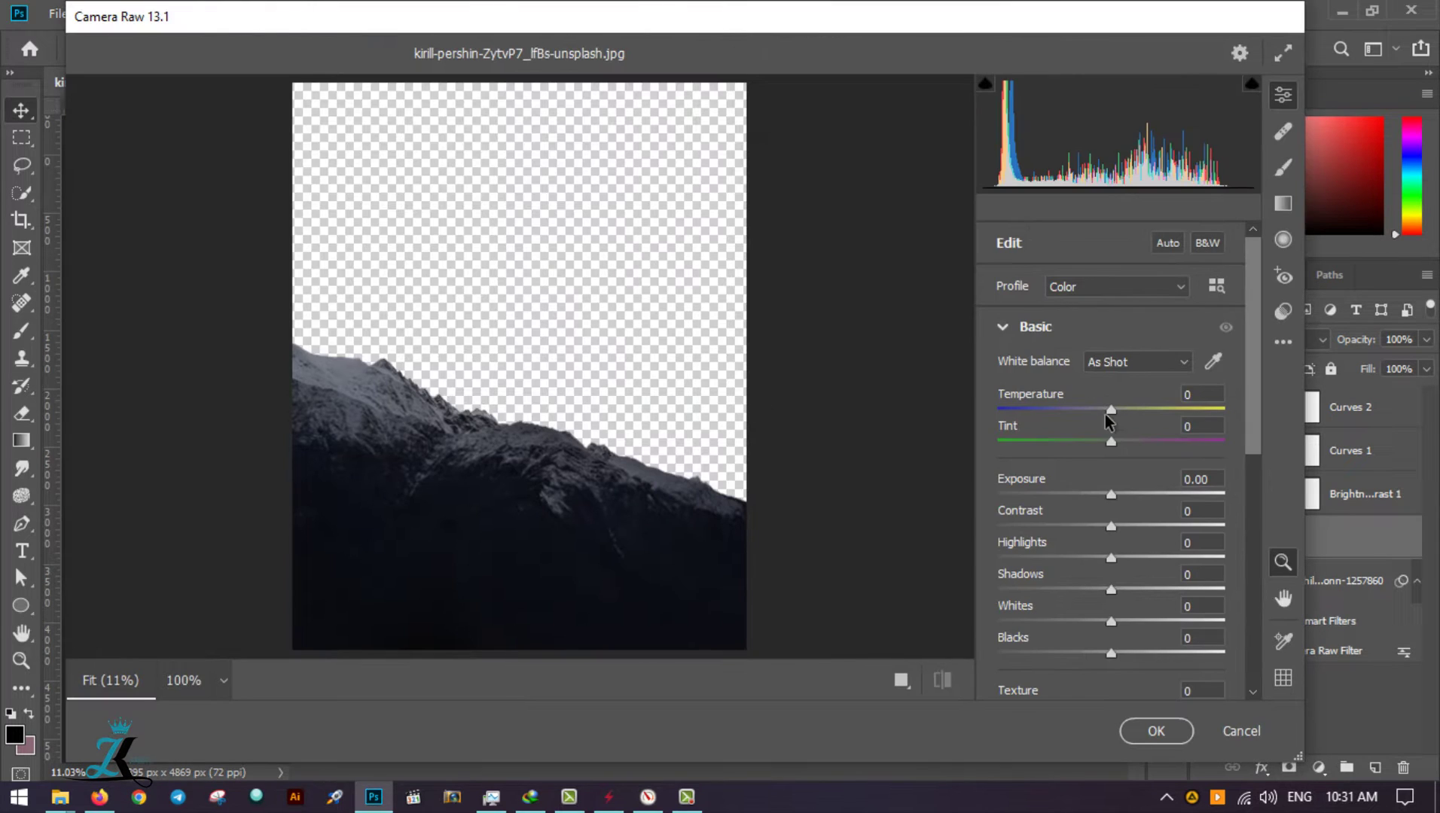
# Step: In Camera Raw, cool the mountains, set exposure -0.25, and add contrast and texture
pyautogui.moveTo(1103, 409); pyautogui.dragTo(1106, 409)
pyautogui.moveTo(1111, 494); pyautogui.dragTo(1105, 494)
pyautogui.moveTo(1111, 525); pyautogui.dragTo(1127, 502)
pyautogui.scroll(-3, 1088, 595)
pyautogui.moveTo(1111, 534); pyautogui.dragTo(1115, 535)
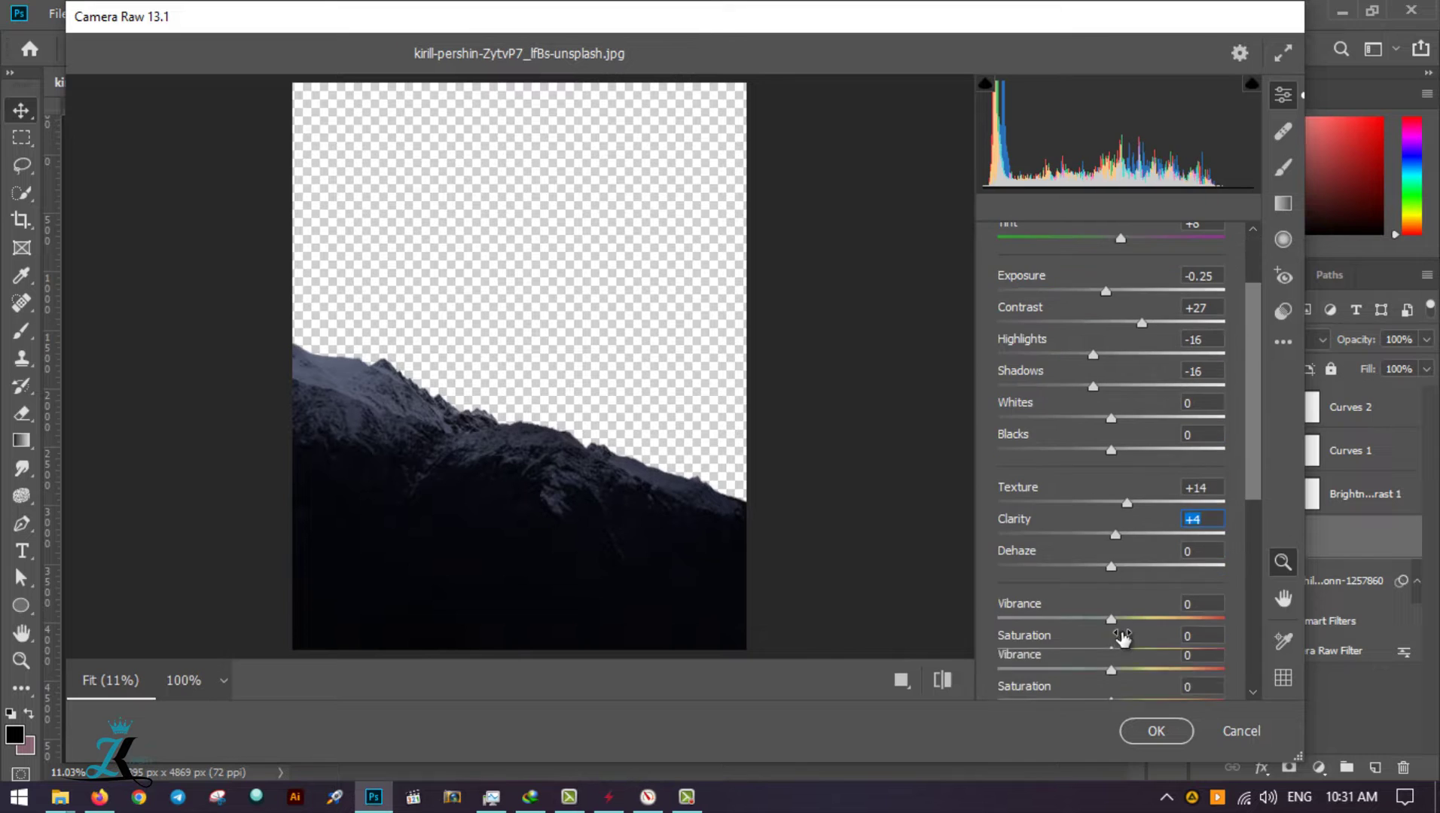
pyautogui.click(1143, 719)
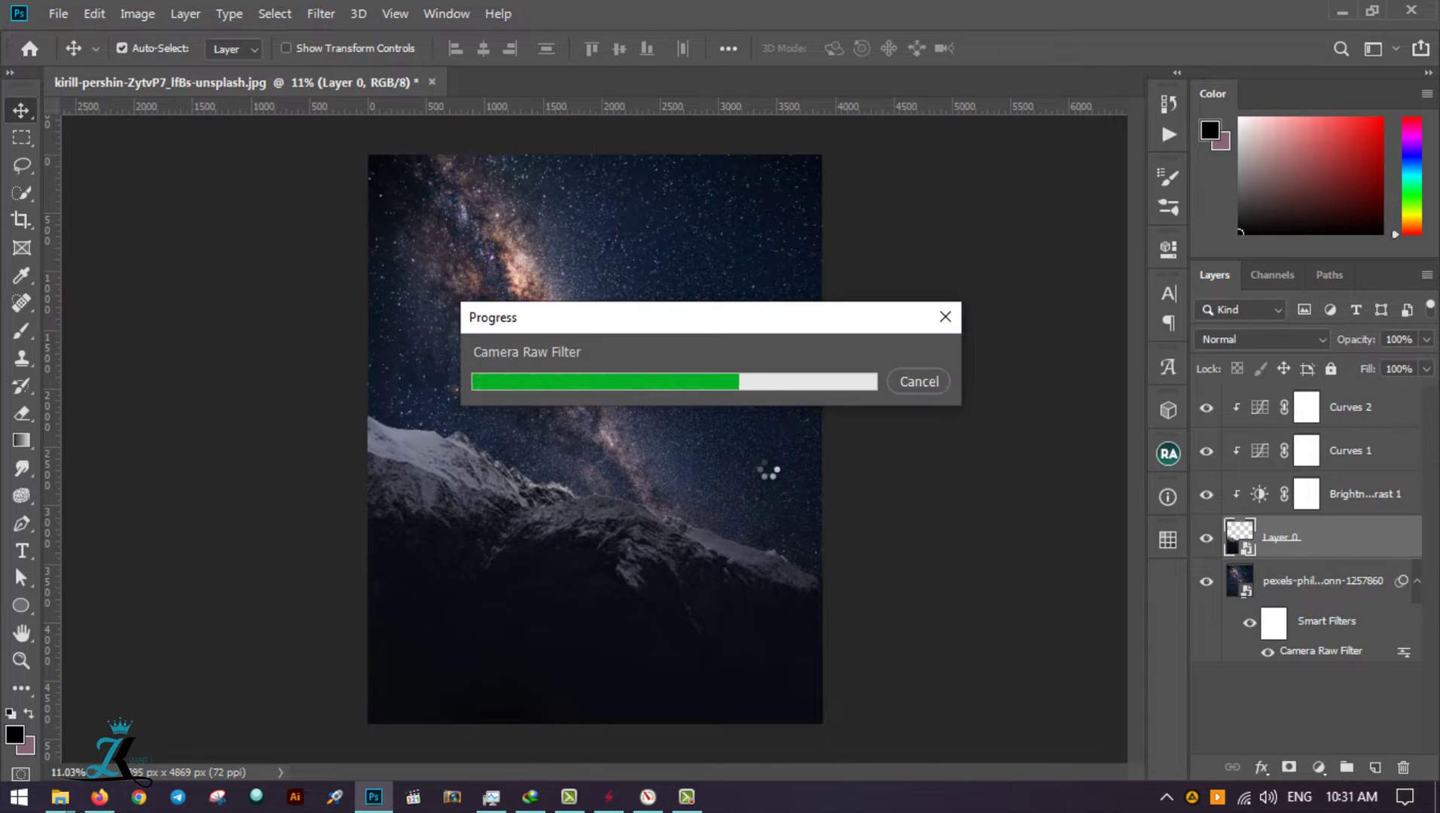
pyautogui.scroll(-1, 781, 489)
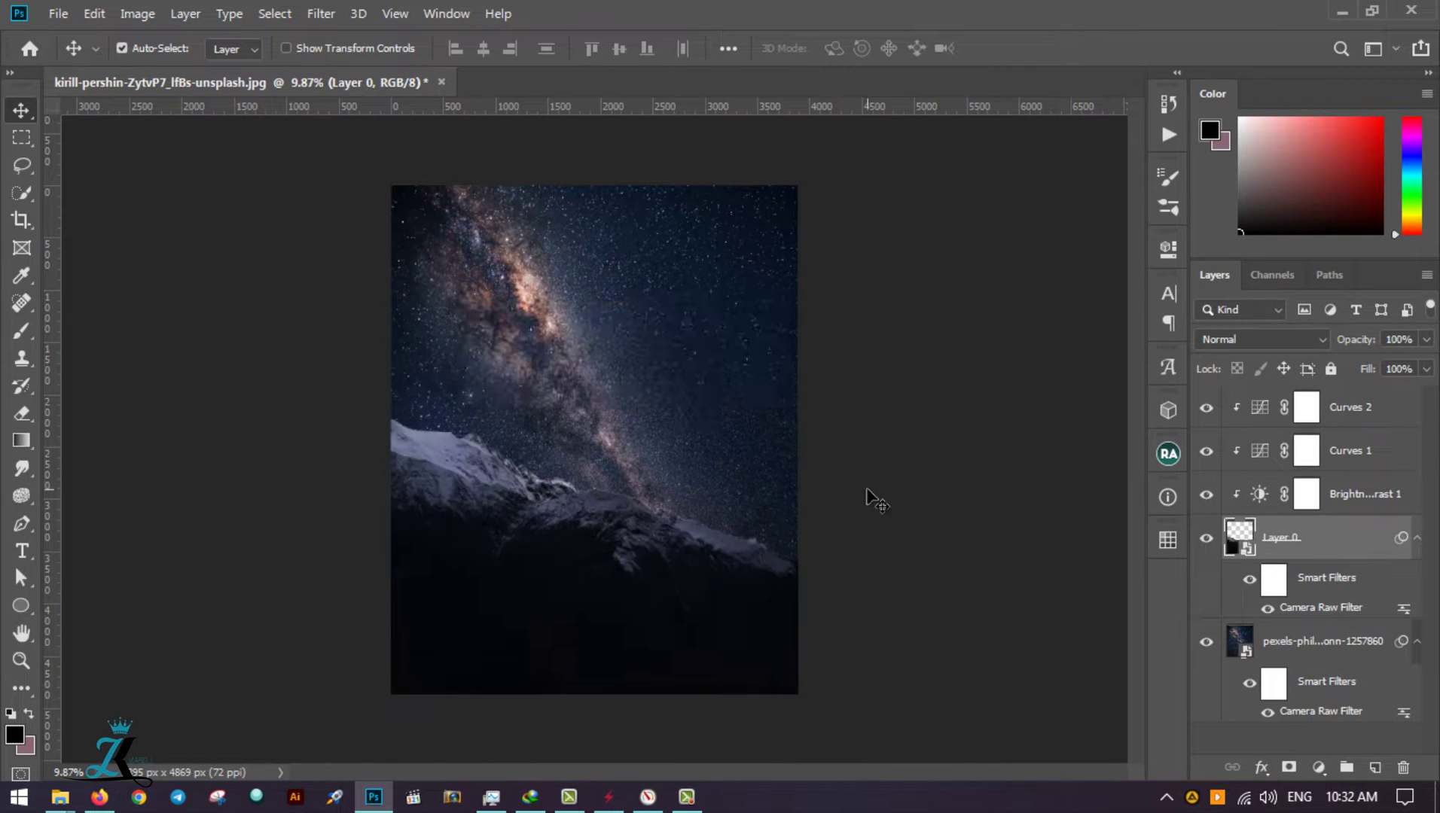
# Step: Add a Color Balance layer warming the highlights: Red +5, Yellow/Blue -25
pyautogui.click(1318, 767)
pyautogui.click(1325, 576)
pyautogui.moveTo(959, 357); pyautogui.dragTo(948, 357)
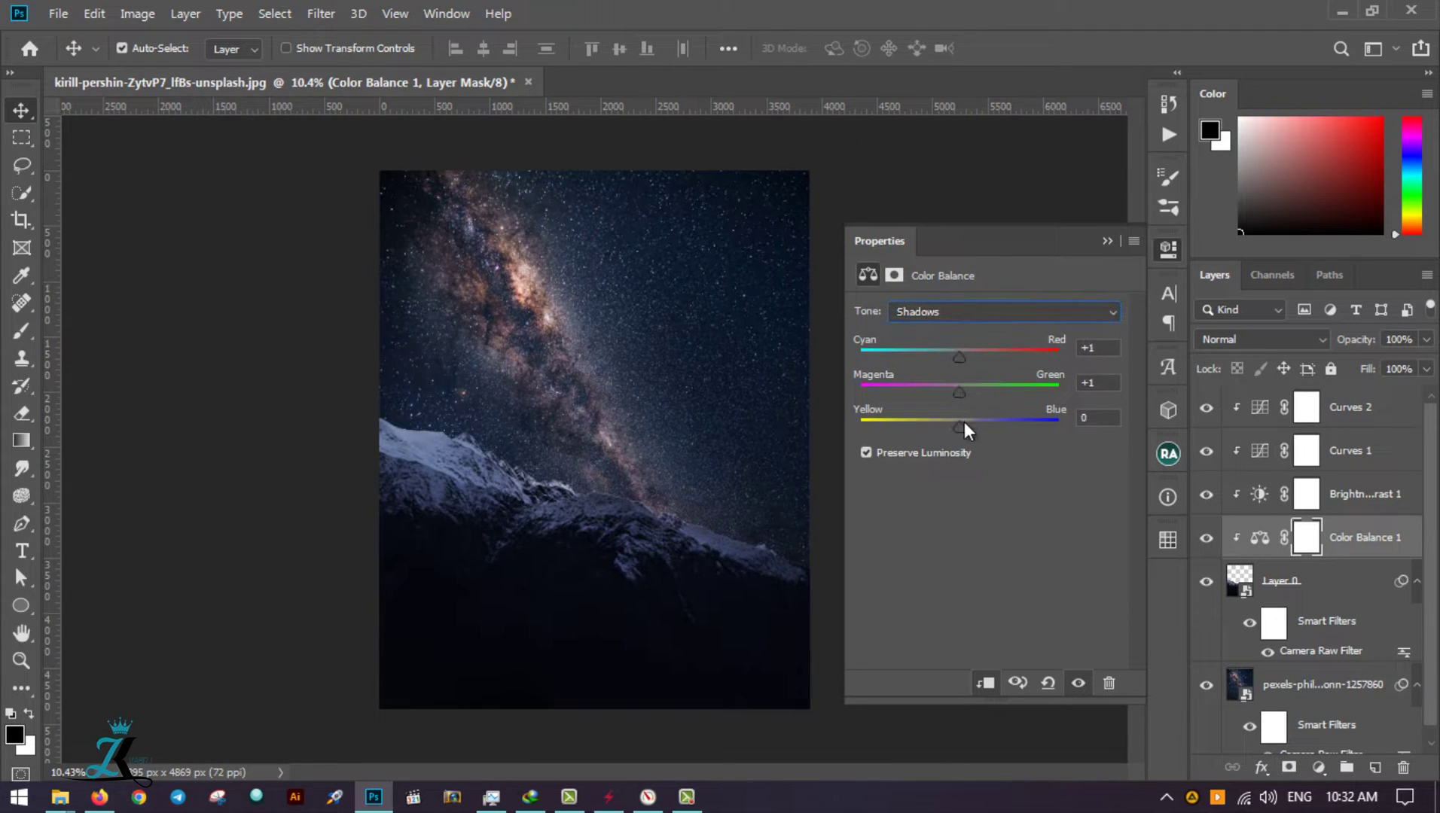
pyautogui.press('Down')
pyautogui.press('Down')
pyautogui.moveTo(959, 357); pyautogui.dragTo(956, 427)
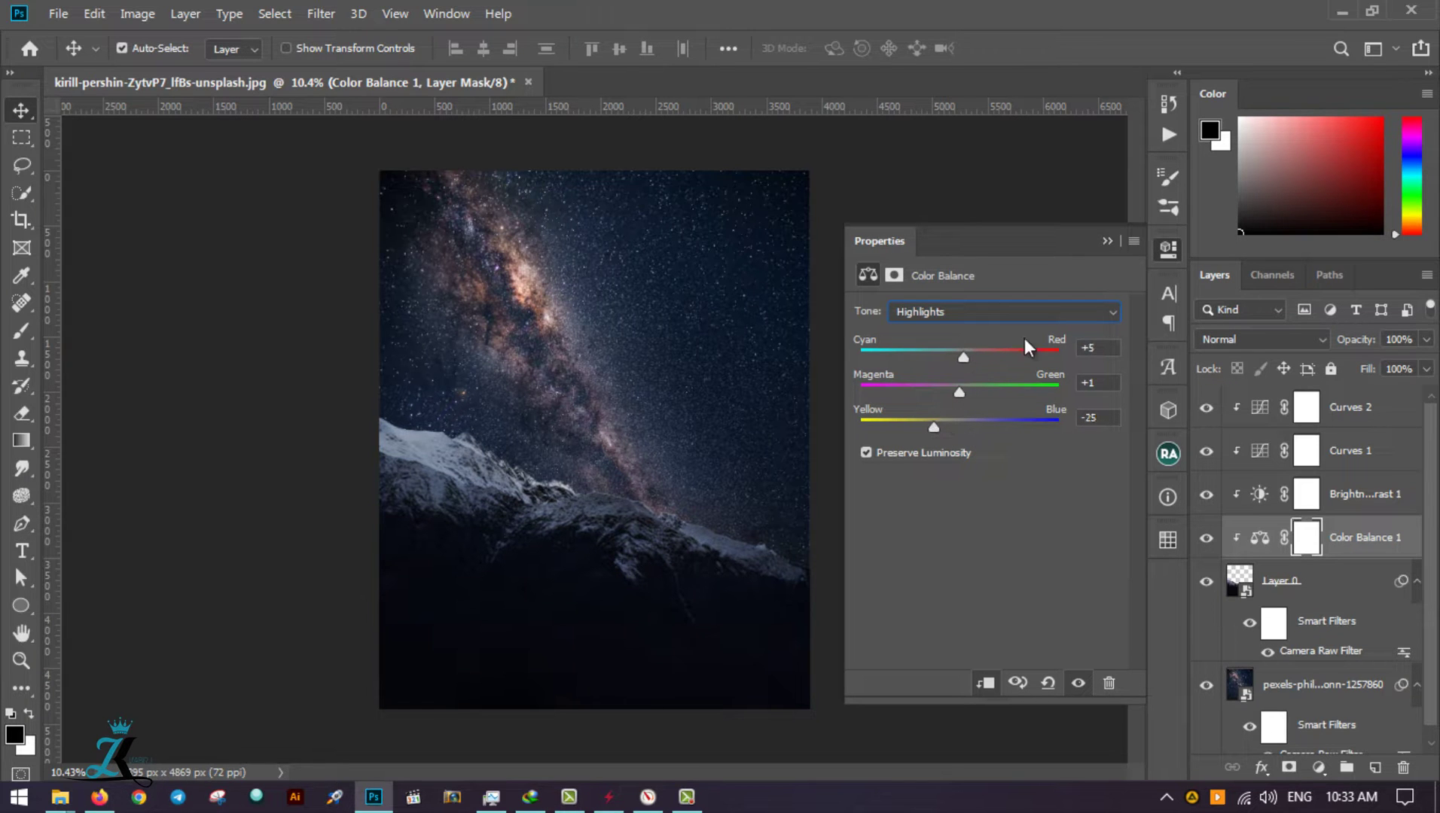
pyautogui.click(1204, 543)
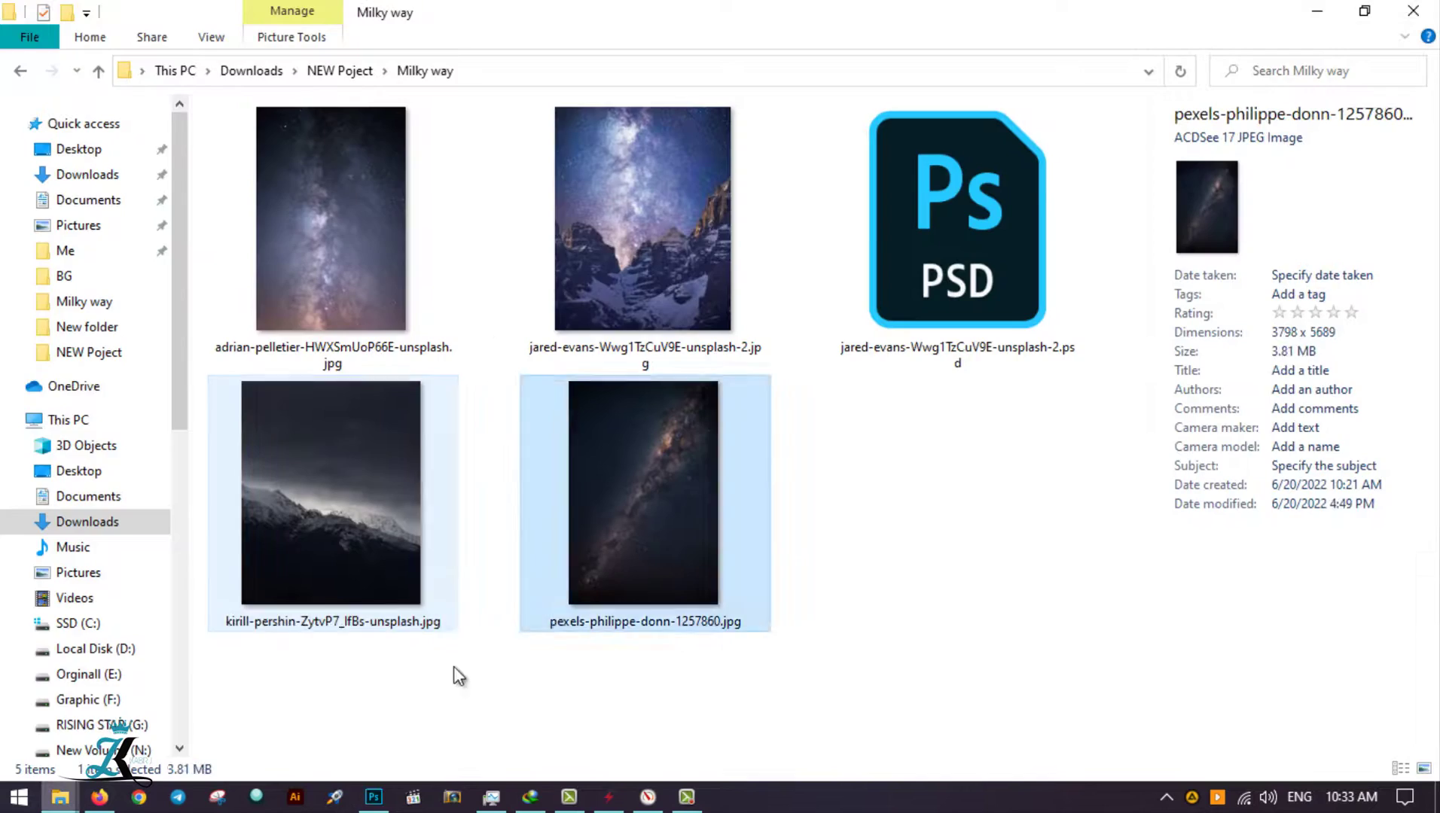
# Step: Place the original cloudy mountain photo into the document as a new layer
pyautogui.moveTo(335, 531); pyautogui.dragTo(612, 299)
pyautogui.press('Return')
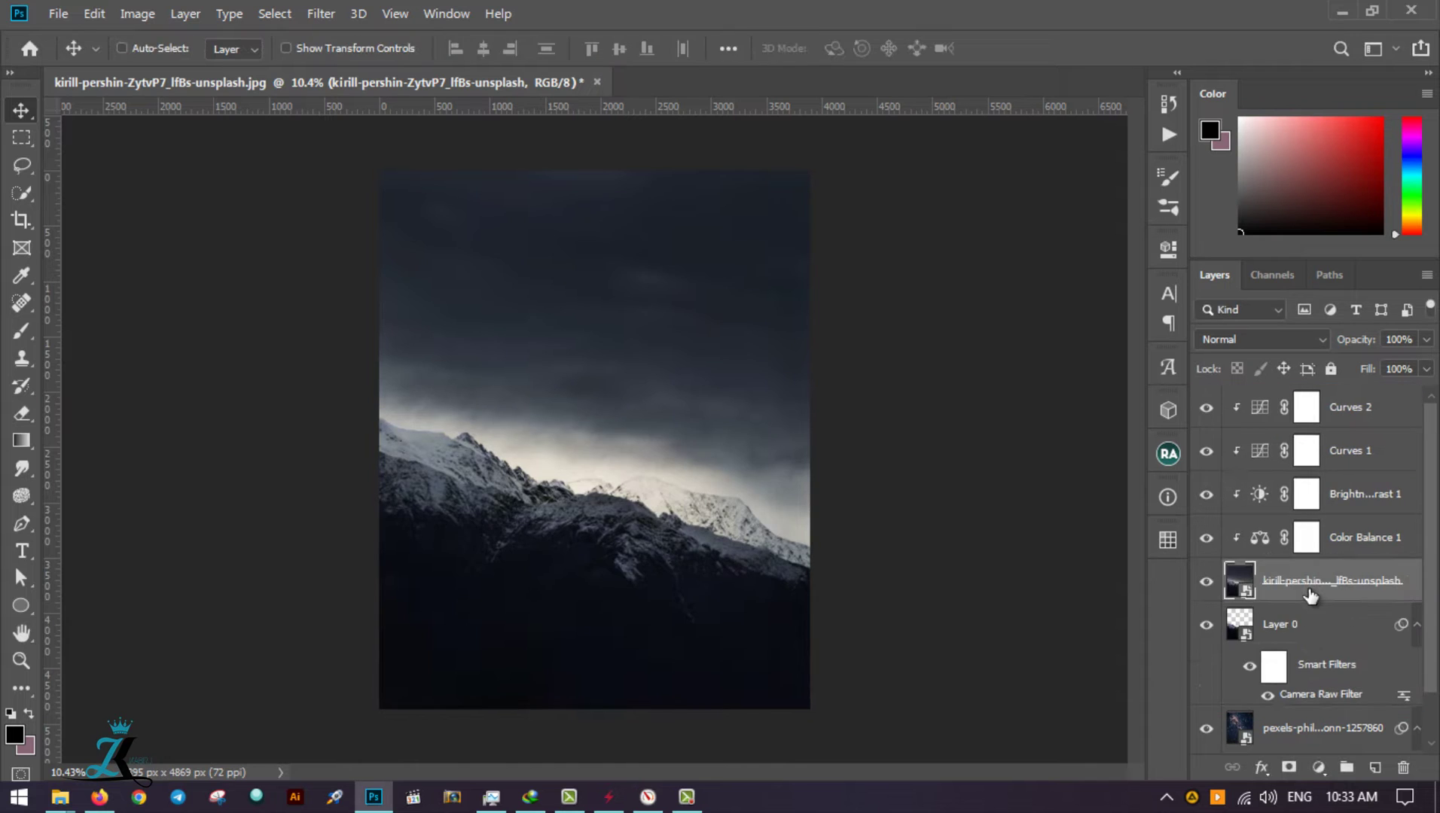
pyautogui.moveTo(1308, 591)
pyautogui.mouseDown()
pyautogui.moveTo(437, 708)
pyautogui.moveTo(594, 437)
pyautogui.mouseUp()
# Step: Fade the mountain photo's mask into the sky with a vertical gradient and choose a soft brush
pyautogui.press('g')
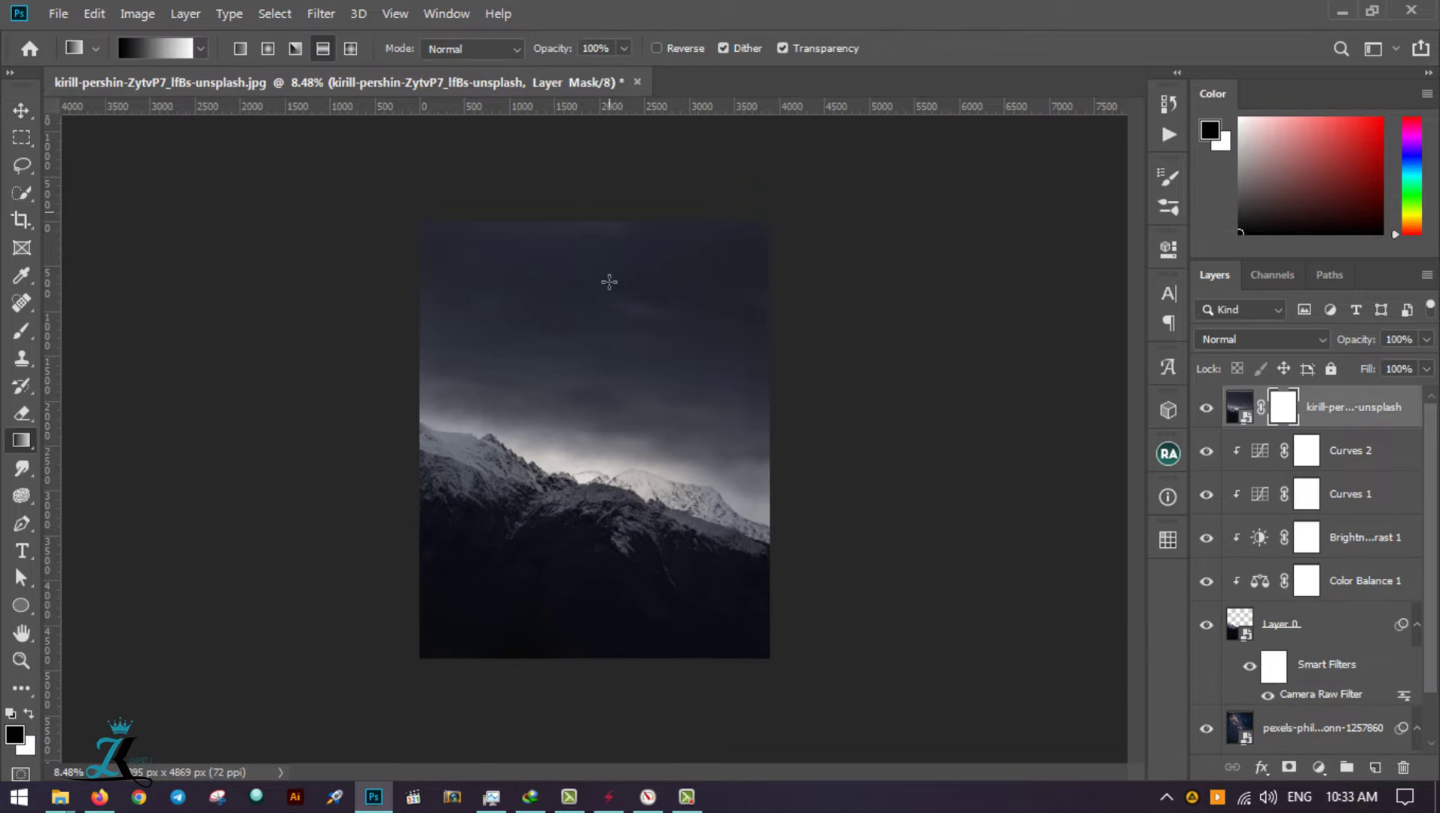
pyautogui.moveTo(576, 305); pyautogui.dragTo(577, 653)
pyautogui.press('b')
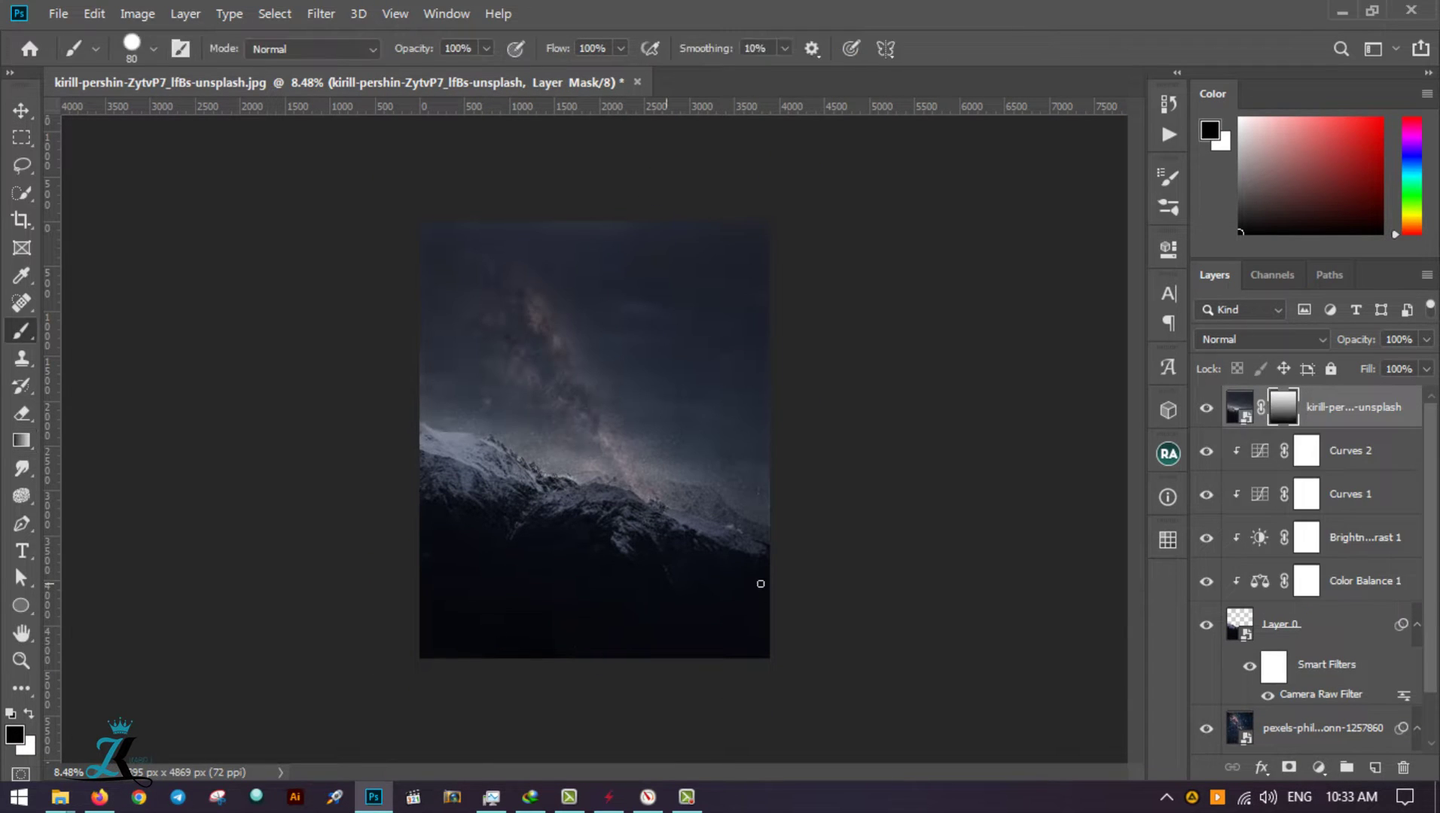
pyautogui.rightClick(1282, 406)
pyautogui.click(1279, 447)
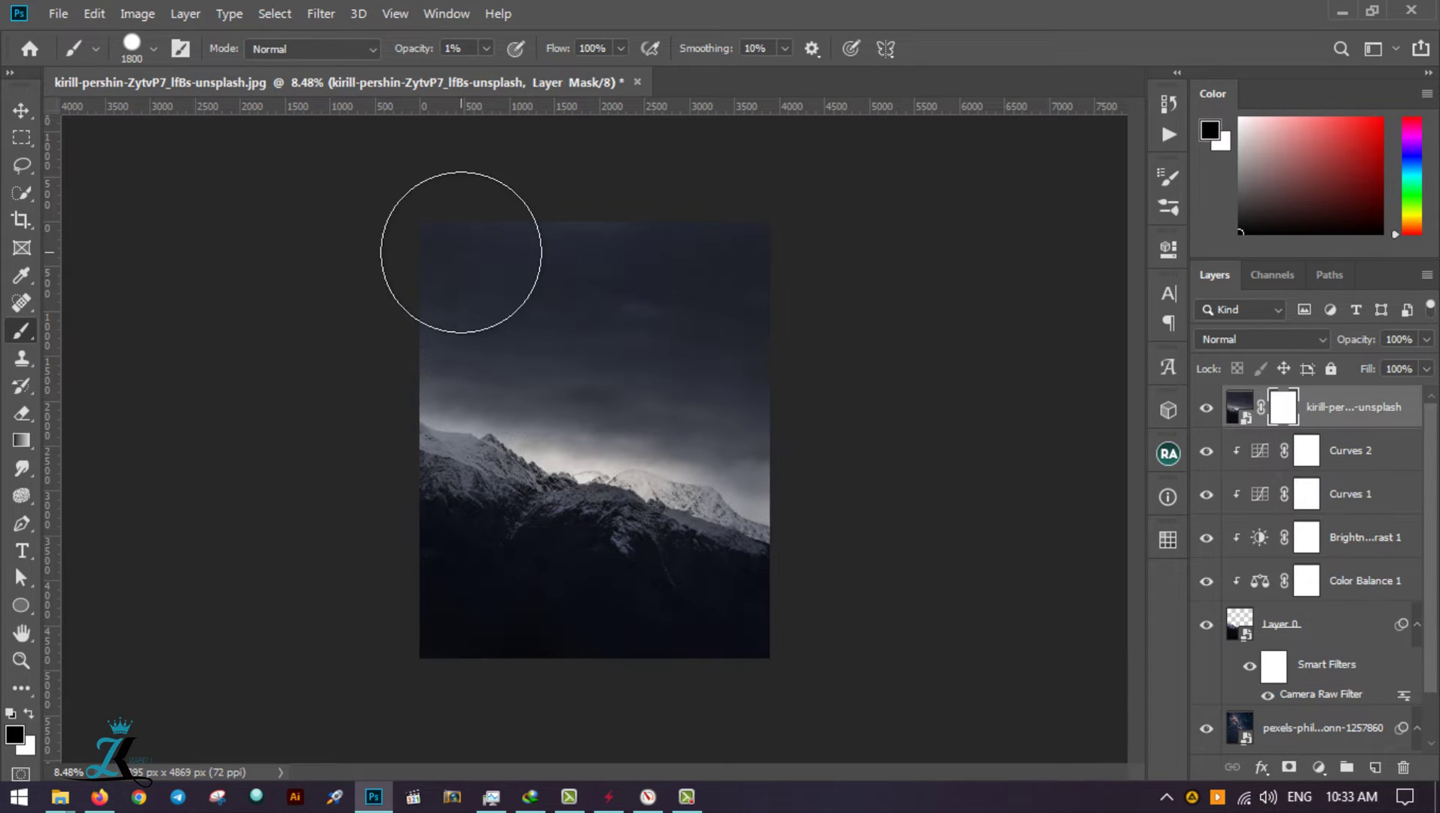
pyautogui.write('44')
pyautogui.rightClick(629, 323)
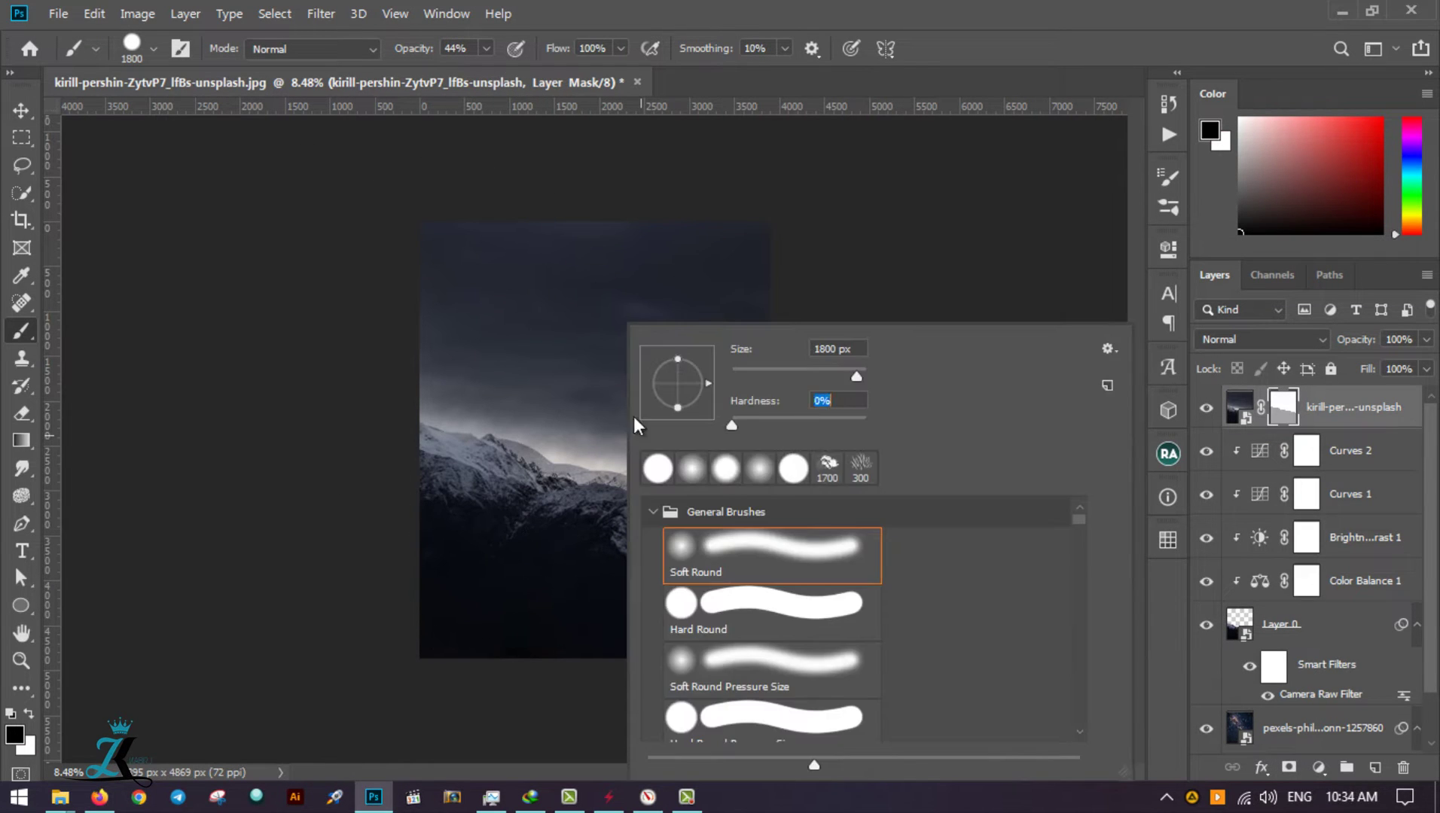
pyautogui.doubleClick(753, 565)
# Step: Paint black on the mask to reveal upper-left stars and remove haze above the mountains
pyautogui.hotkey('ctrl', 'd')
pyautogui.moveTo(629, 513); pyautogui.dragTo(663, 534)
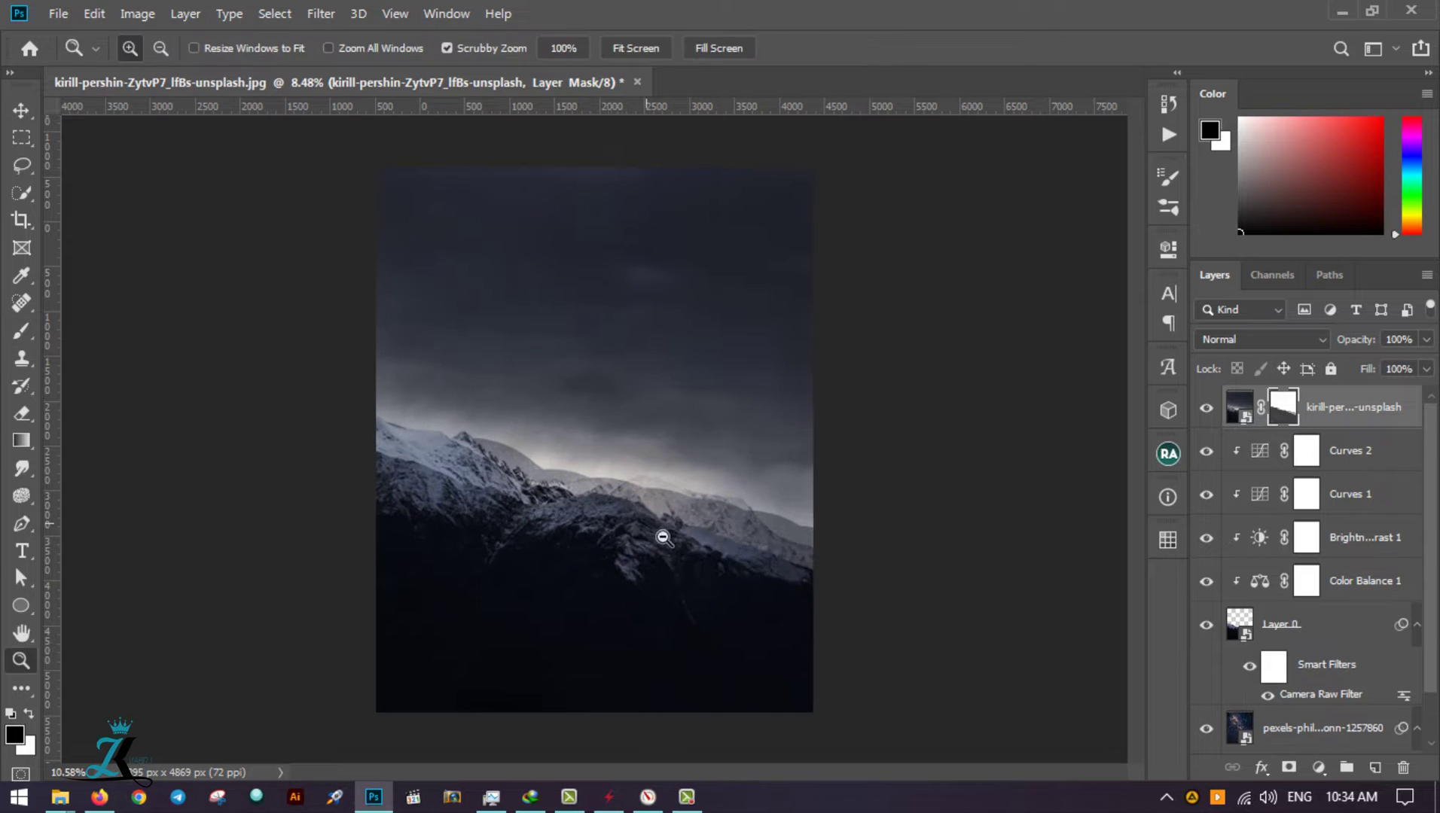
pyautogui.rightClick(625, 256)
pyautogui.press('x')
pyautogui.press('Escape')
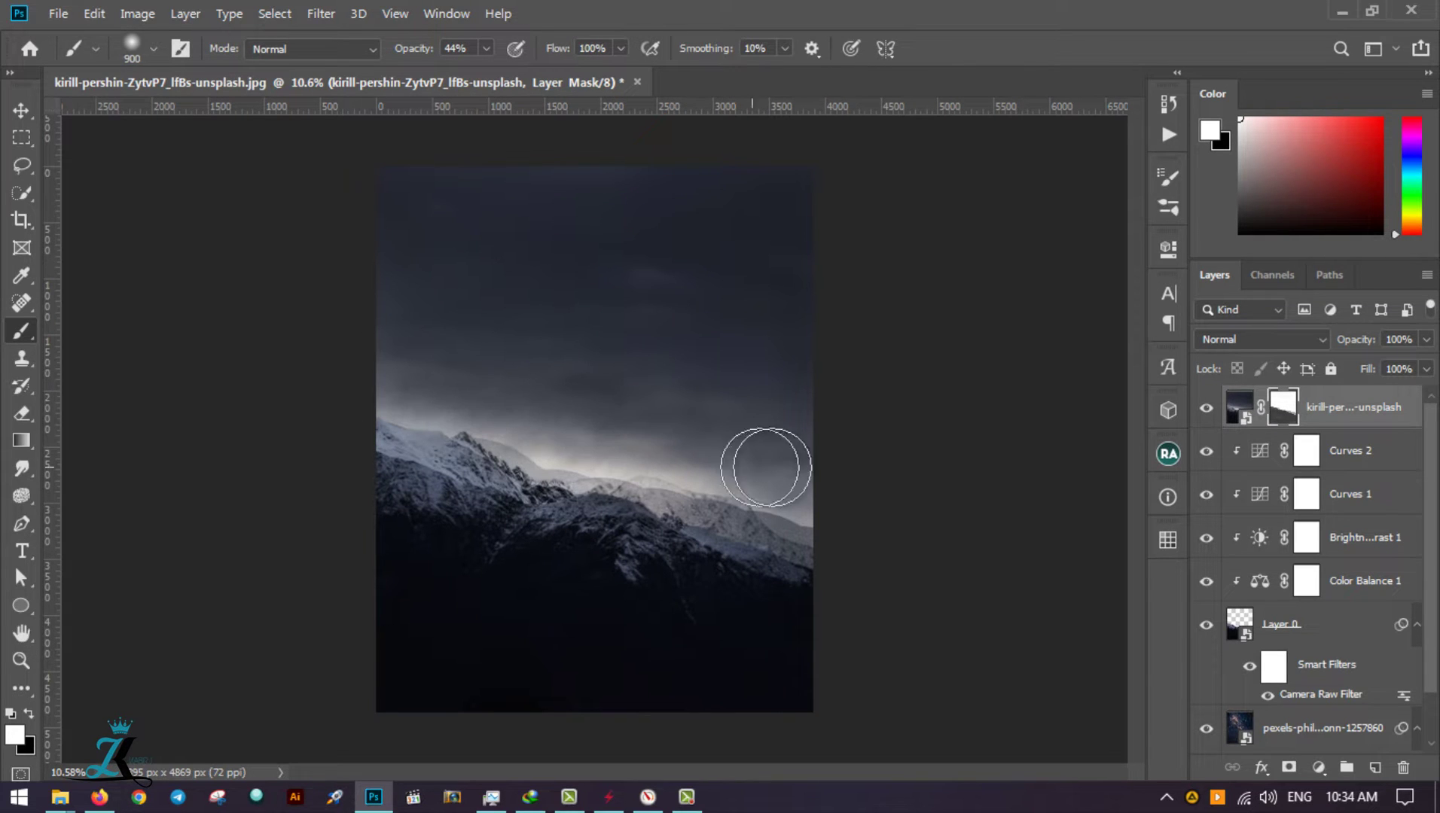
pyautogui.press('x')
pyautogui.moveTo(542, 226); pyautogui.dragTo(485, 304)
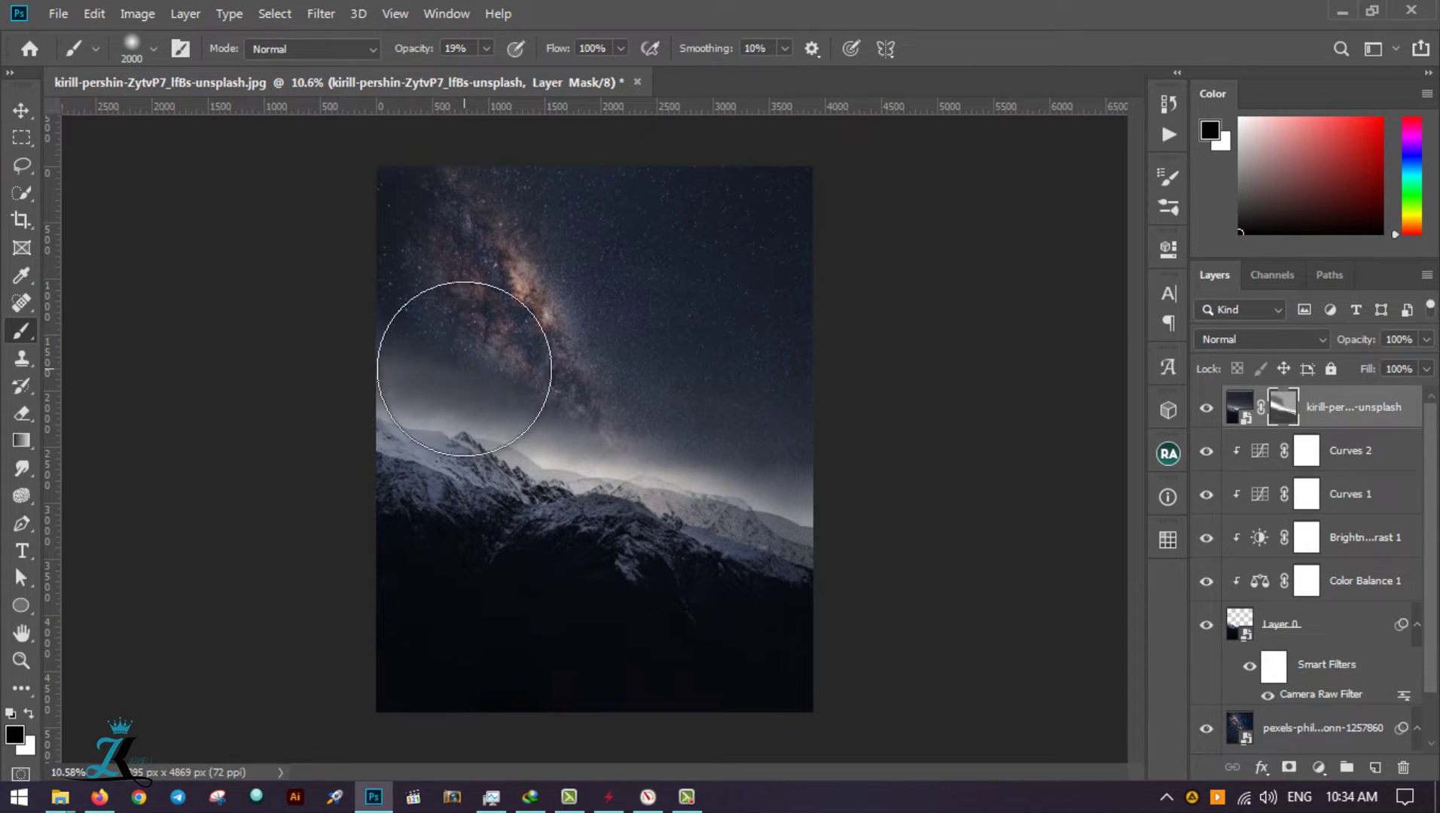
pyautogui.moveTo(606, 439); pyautogui.dragTo(939, 498)
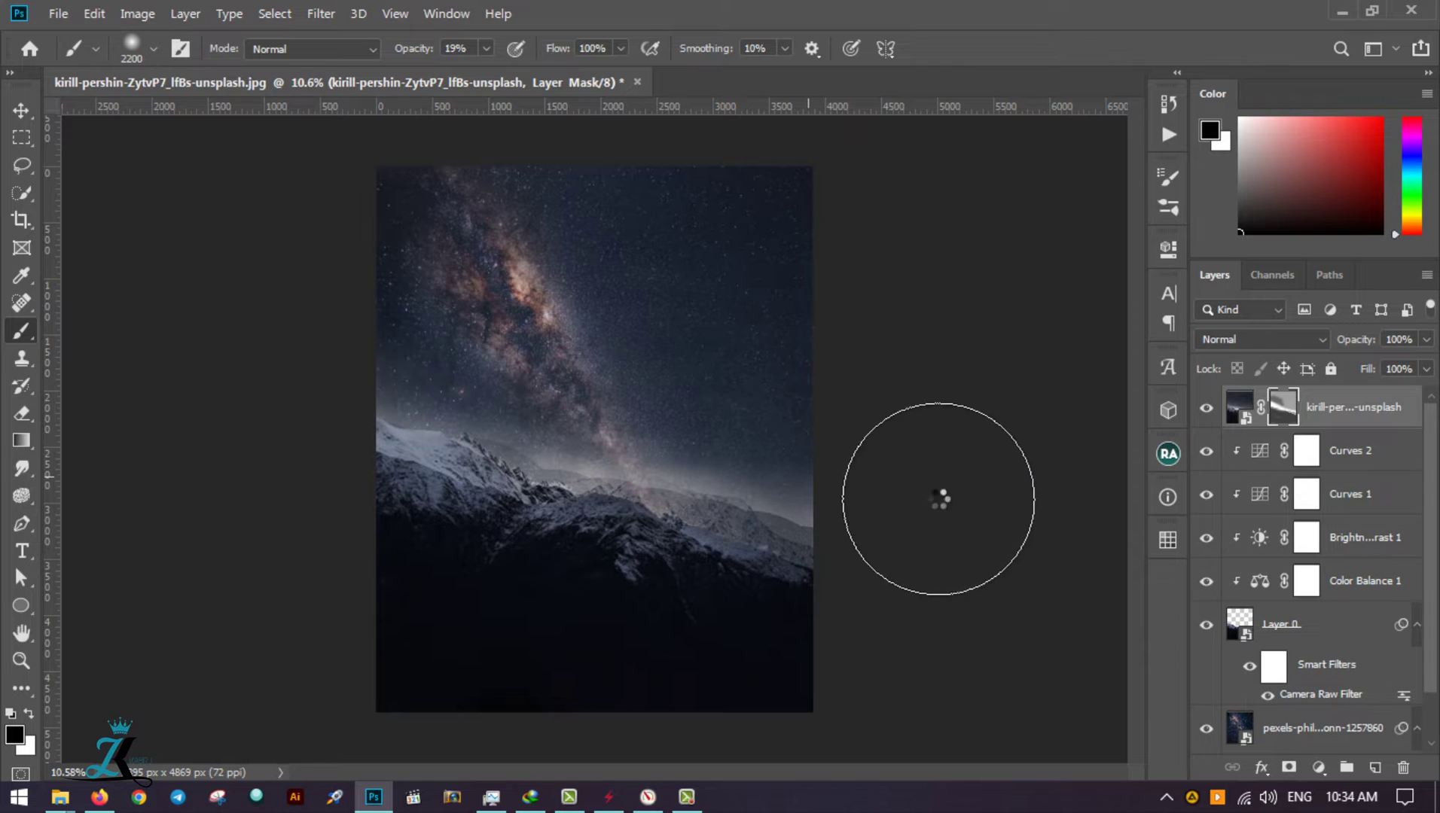
pyautogui.press('v')
pyautogui.press('b')
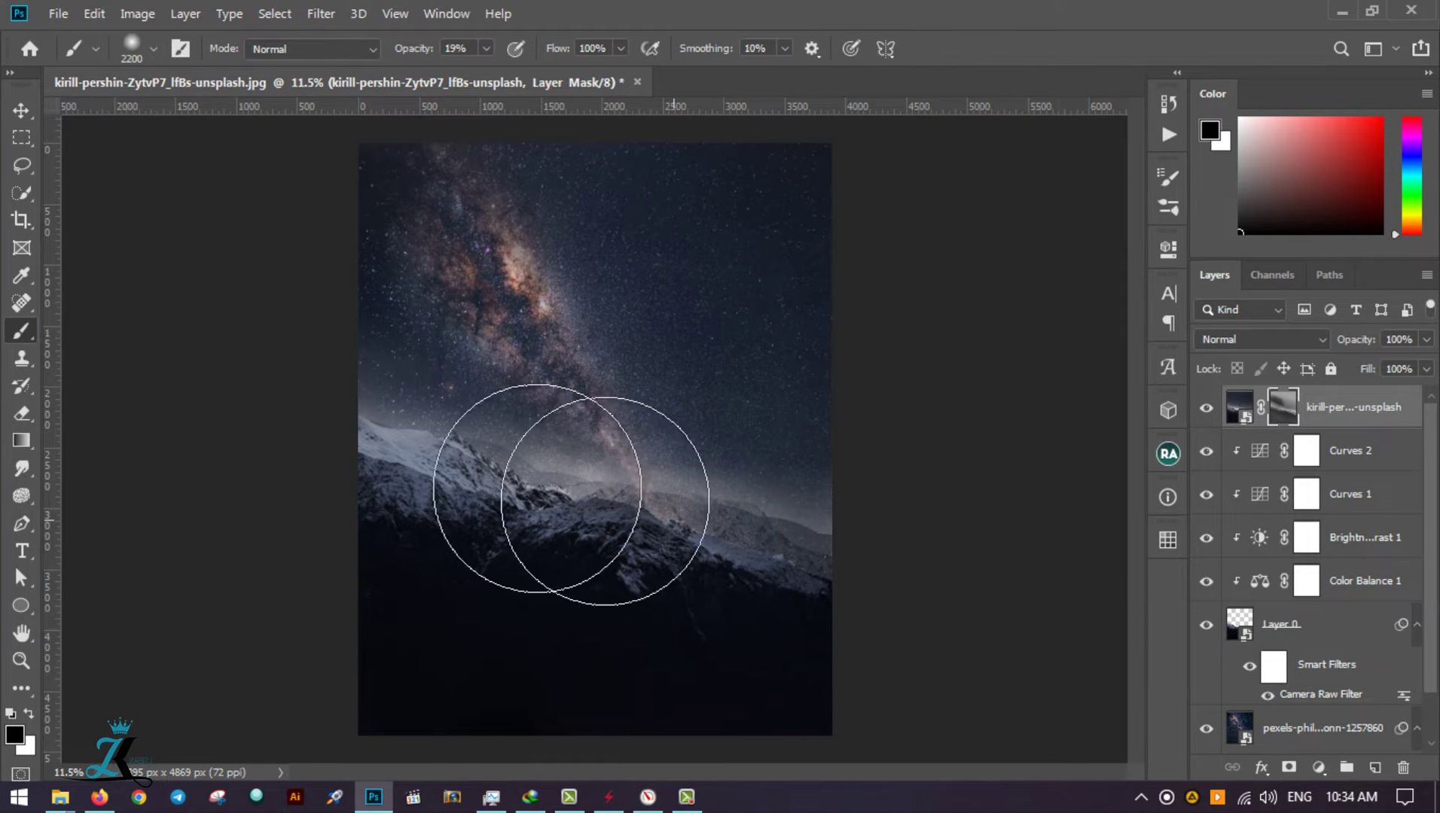
# Step: Add a Brightness/Contrast layer above the photo with Brightness 21 and Contrast -2
pyautogui.press('v')
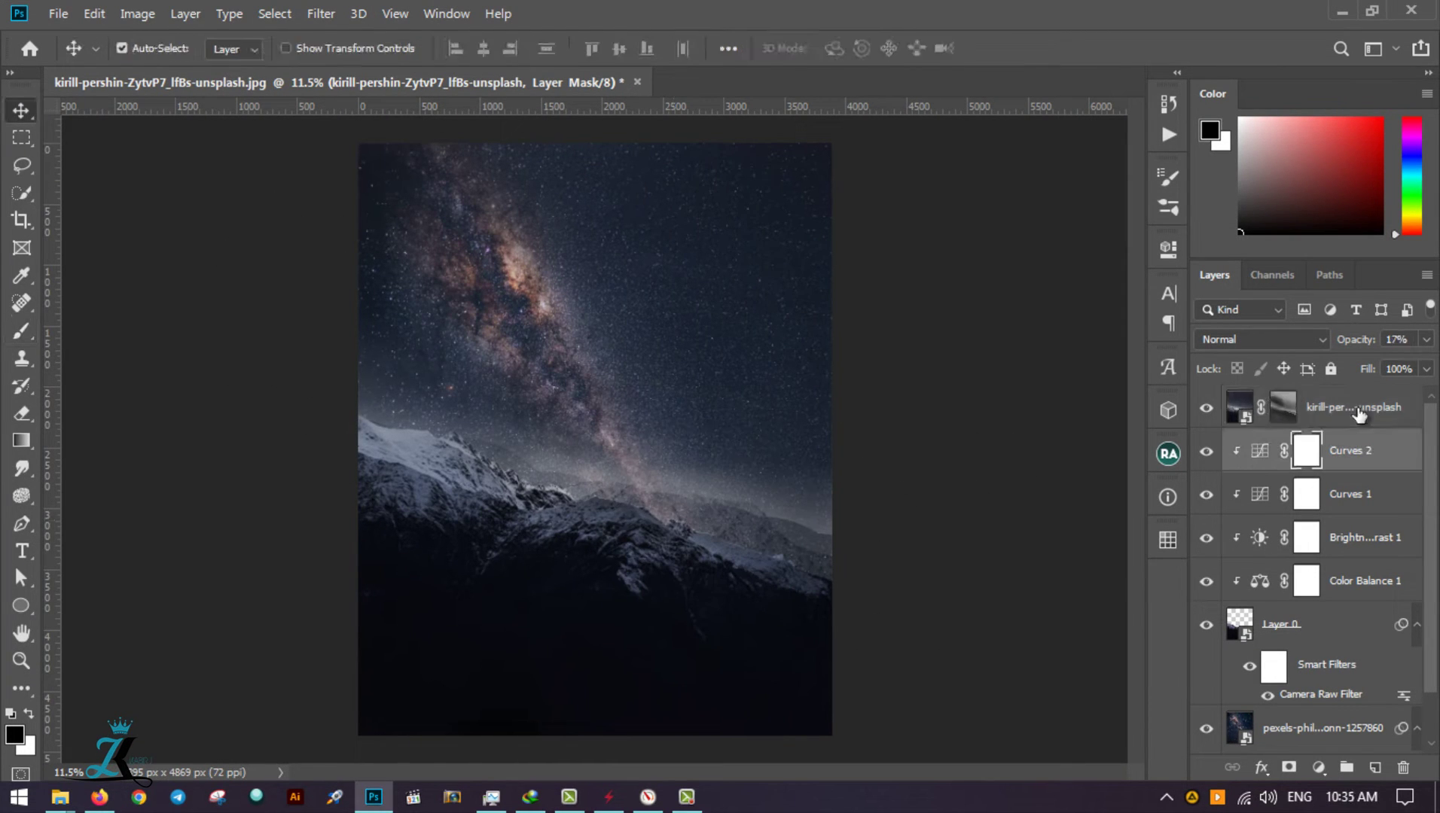
pyautogui.click(1324, 727)
pyautogui.click(1318, 767)
pyautogui.click(1318, 460)
pyautogui.moveTo(987, 369)
pyautogui.mouseDown()
pyautogui.moveTo(1003, 407)
pyautogui.moveTo(992, 369)
pyautogui.moveTo(980, 409)
pyautogui.mouseUp()
pyautogui.moveTo(1002, 369); pyautogui.dragTo(1030, 369)
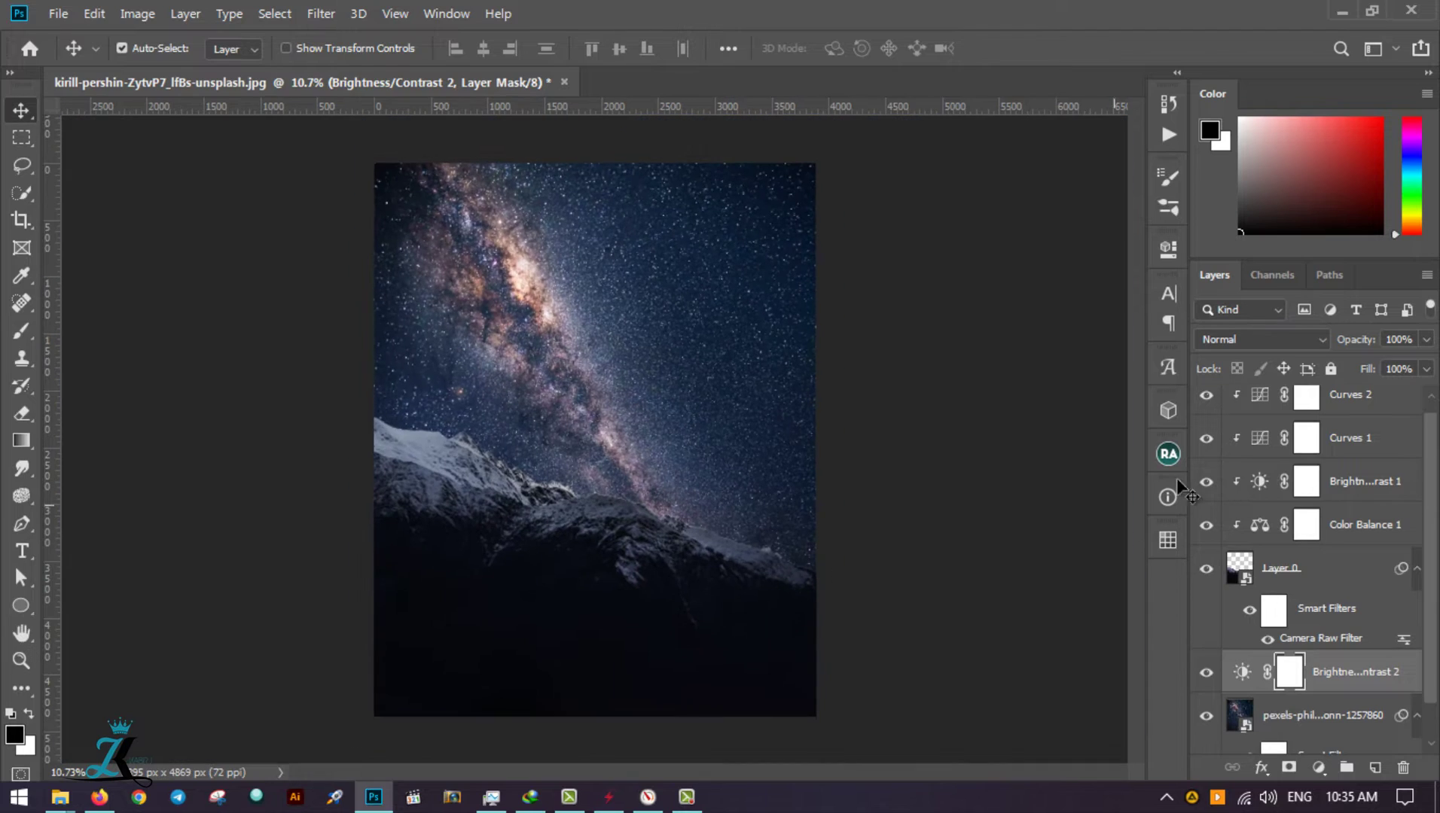
pyautogui.moveTo(987, 411); pyautogui.dragTo(997, 413)
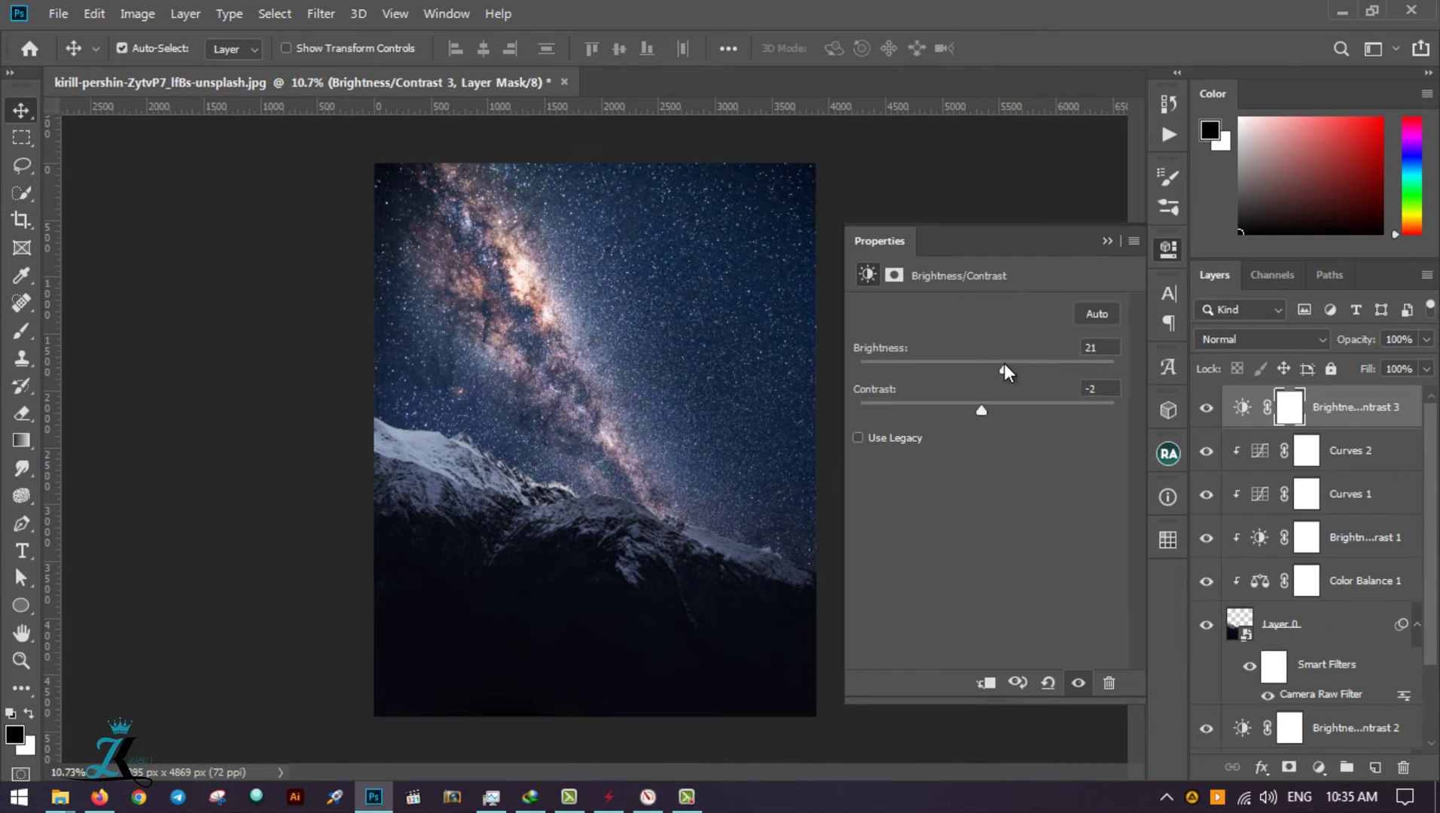
# Step: Lower the galaxy Brightness/Contrast layer's opacity, refine its mask with Levels, and add a new layer
pyautogui.click(1425, 340)
pyautogui.moveTo(1387, 364); pyautogui.dragTo(1382, 363)
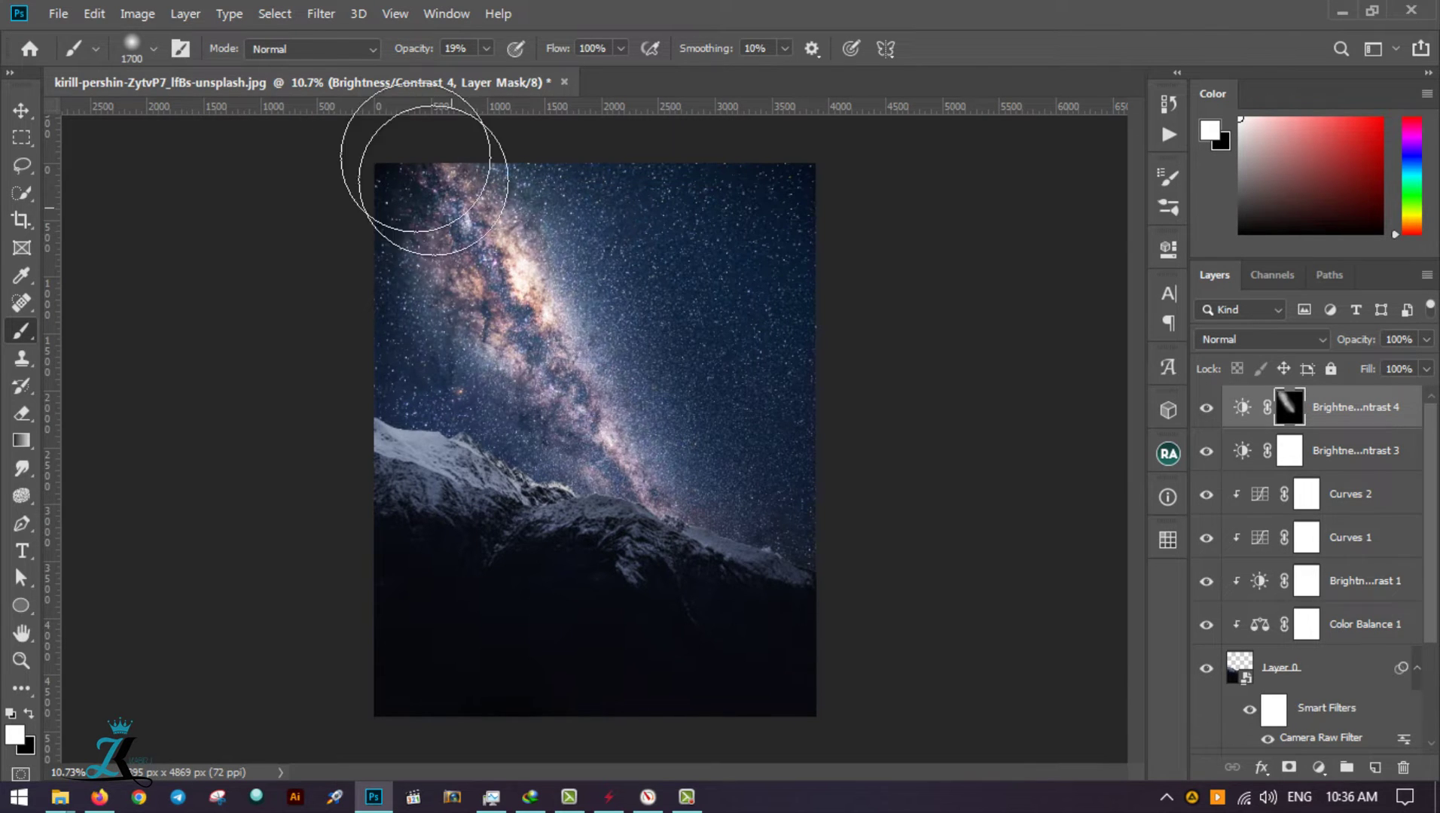
pyautogui.click(138, 13)
pyautogui.click(364, 86)
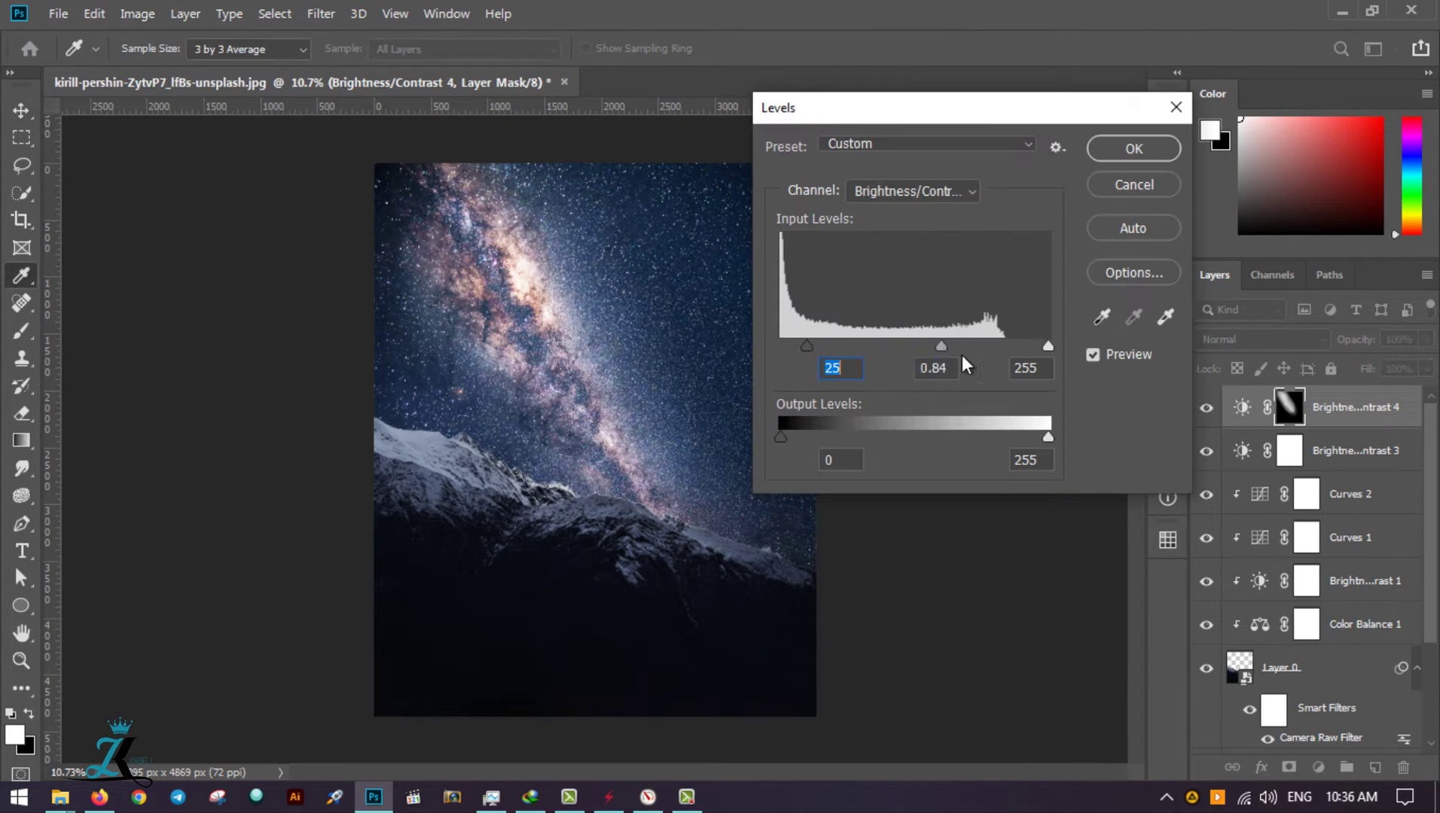
pyautogui.press('Tab')
pyautogui.press('Tab')
pyautogui.press('Return')
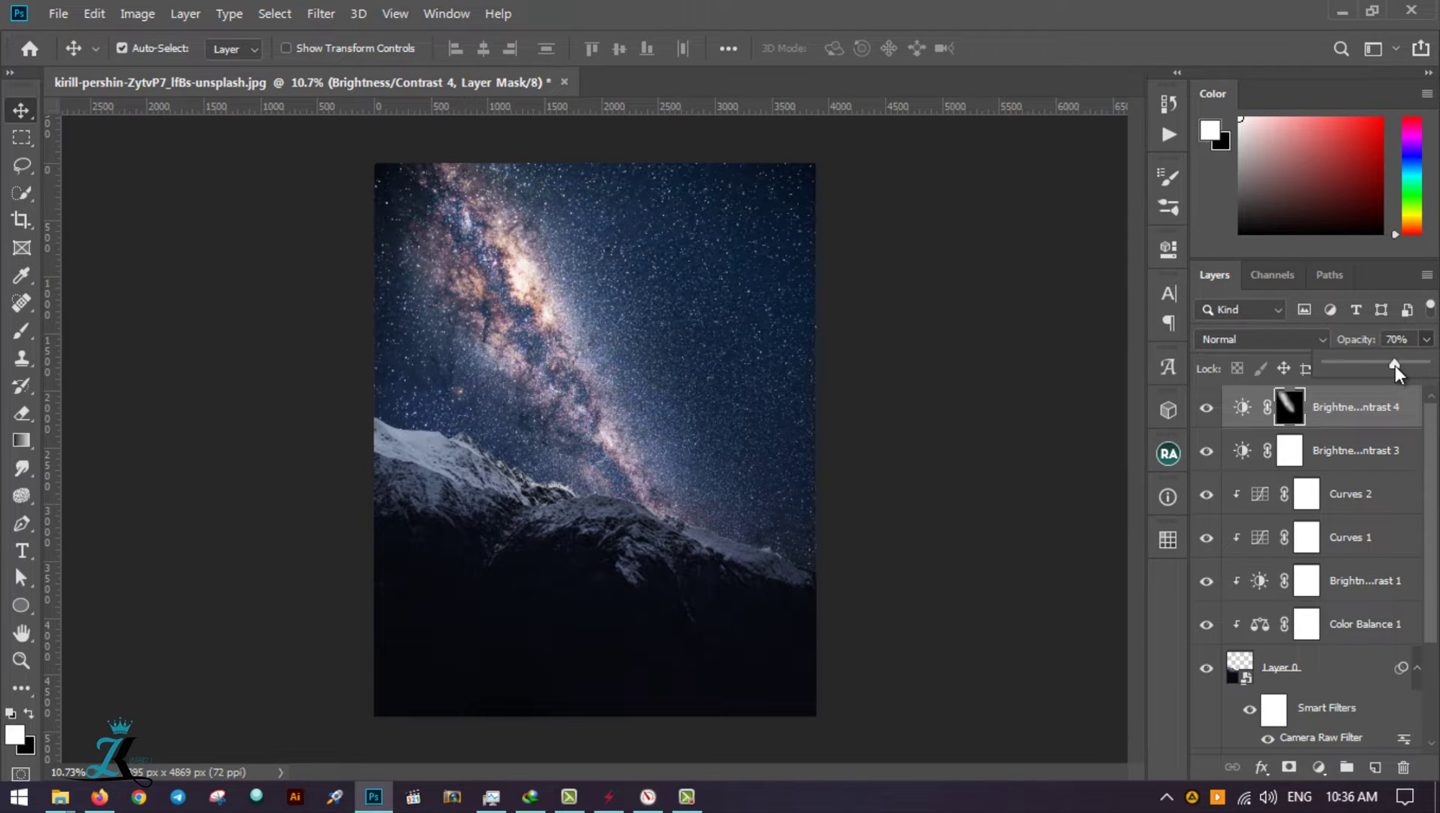
pyautogui.hotkey('ctrl', 'shift', 'alt', 'n')
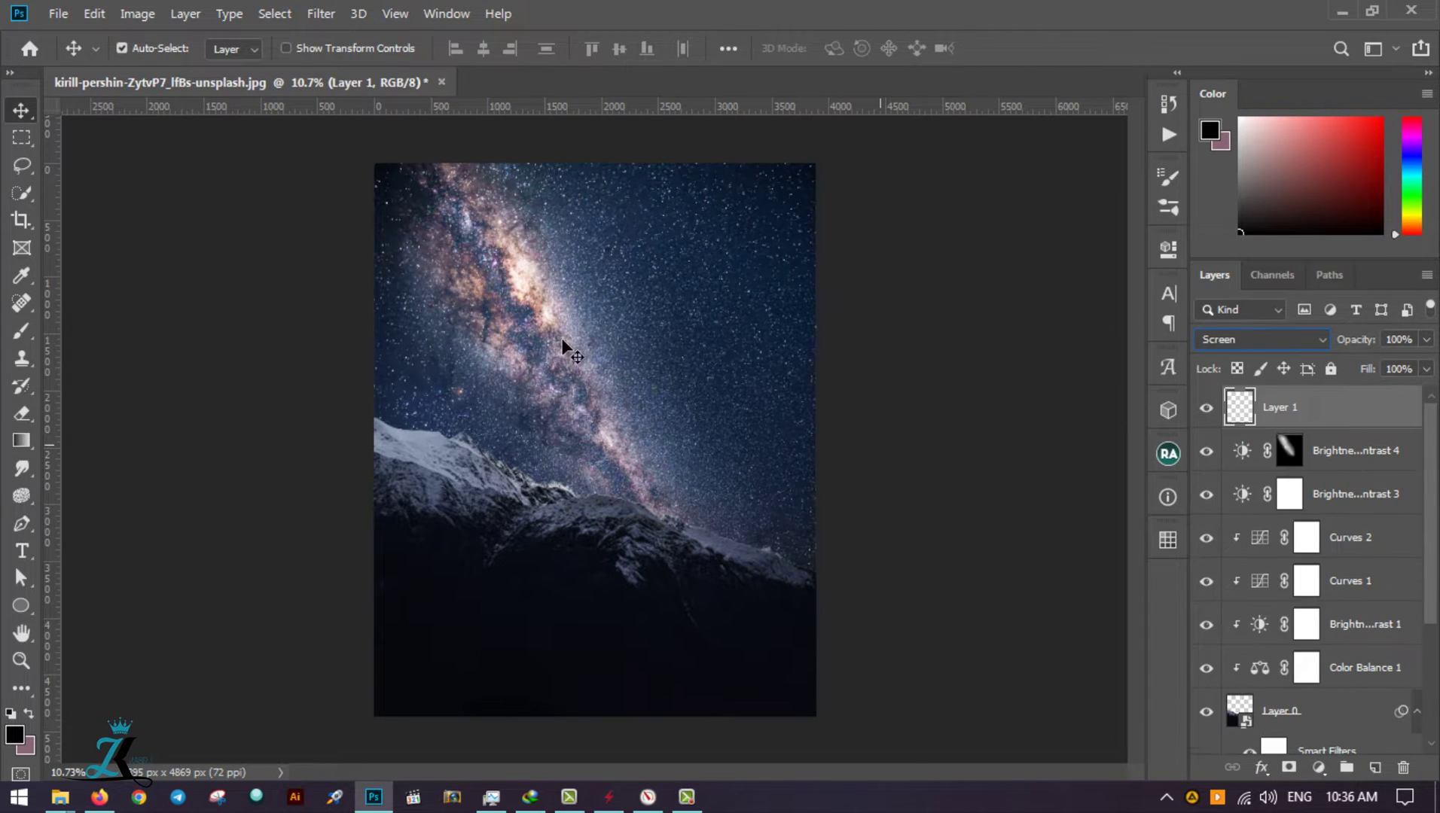
# Step: Paint white star glows on Layer 1 with a 60 px brush
pyautogui.press('b')
pyautogui.scroll(5, 568, 350)
pyautogui.press('[')
pyautogui.press('[')
pyautogui.press('[')
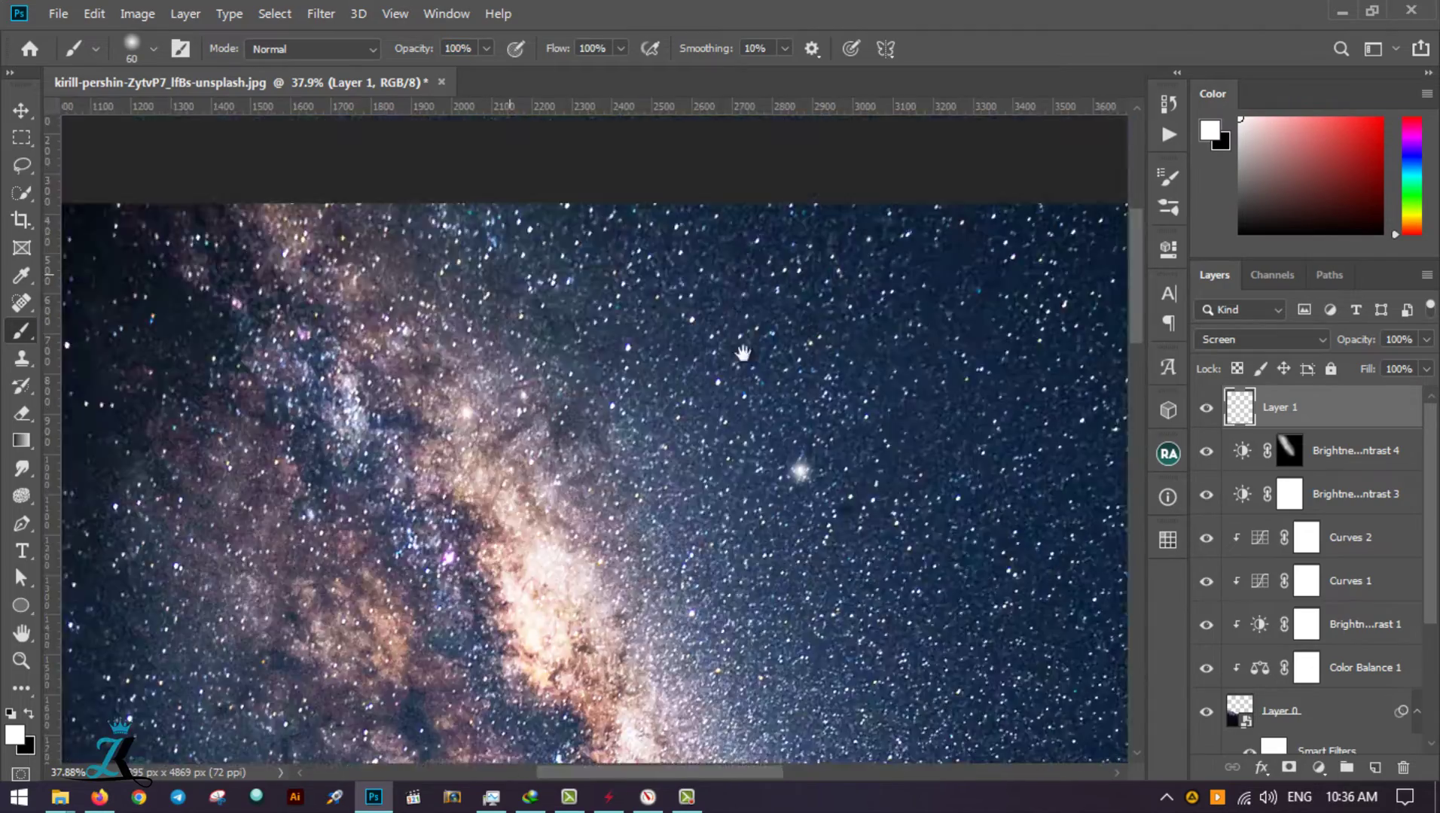
pyautogui.moveTo(742, 126); pyautogui.dragTo(317, 289)
pyautogui.hotkey('ctrl', '0')
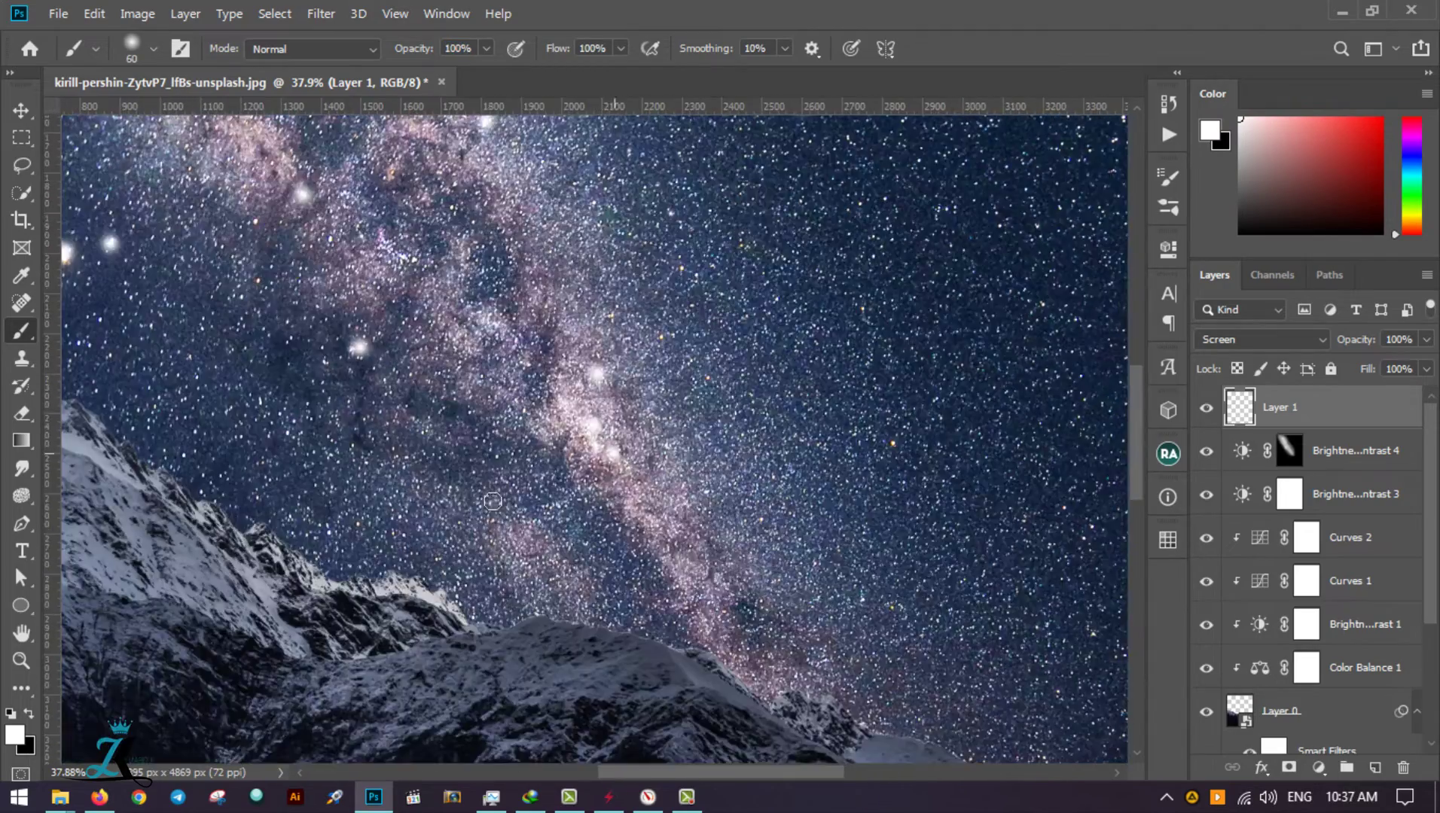
# Step: Try Overlay and Linear Dodge (Add) on the star layer, then delete it
pyautogui.press('v')
pyautogui.scroll(-4, 1242, 343)
pyautogui.click(1235, 340)
pyautogui.click(1235, 459)
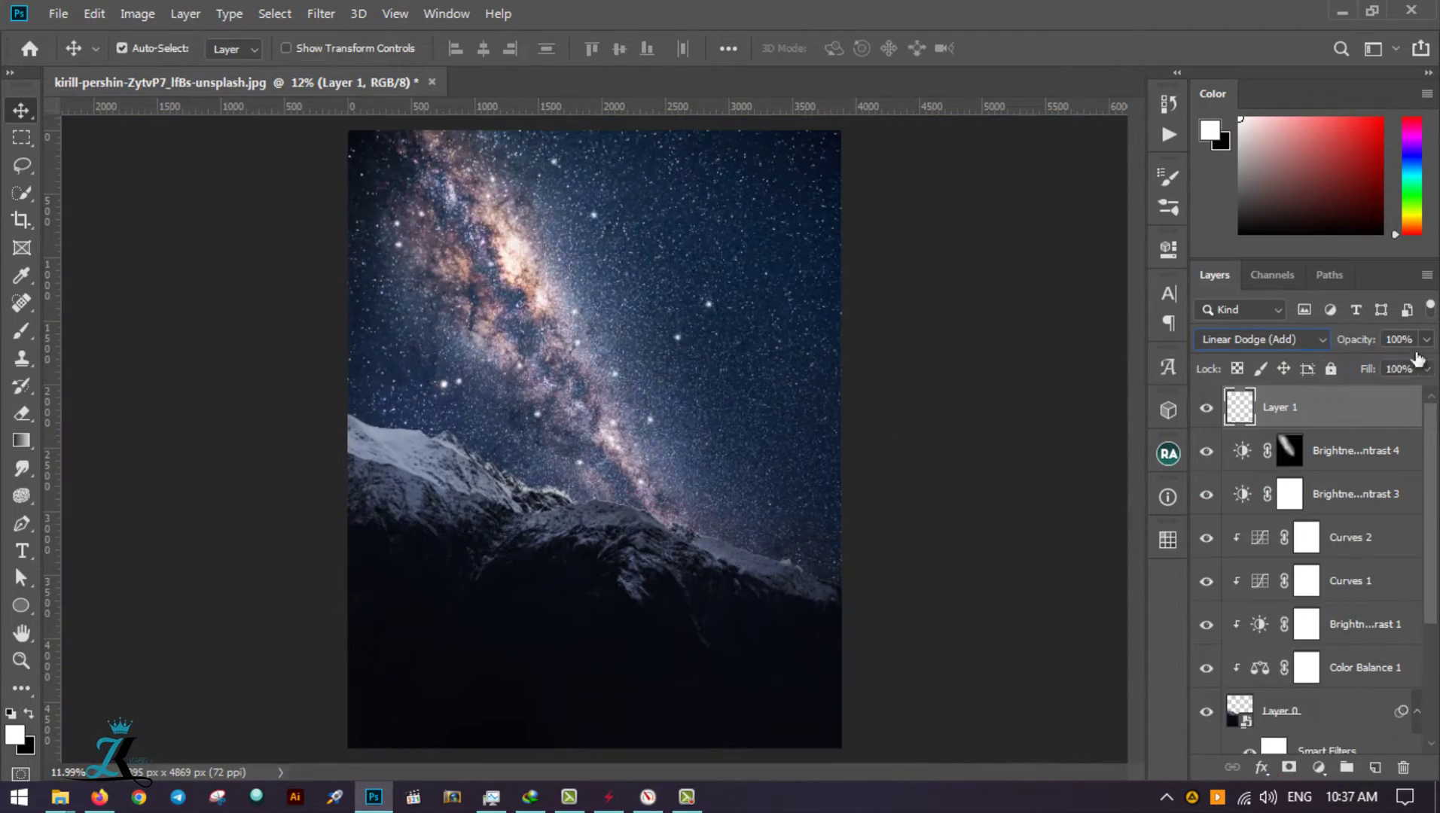
pyautogui.press('Delete')
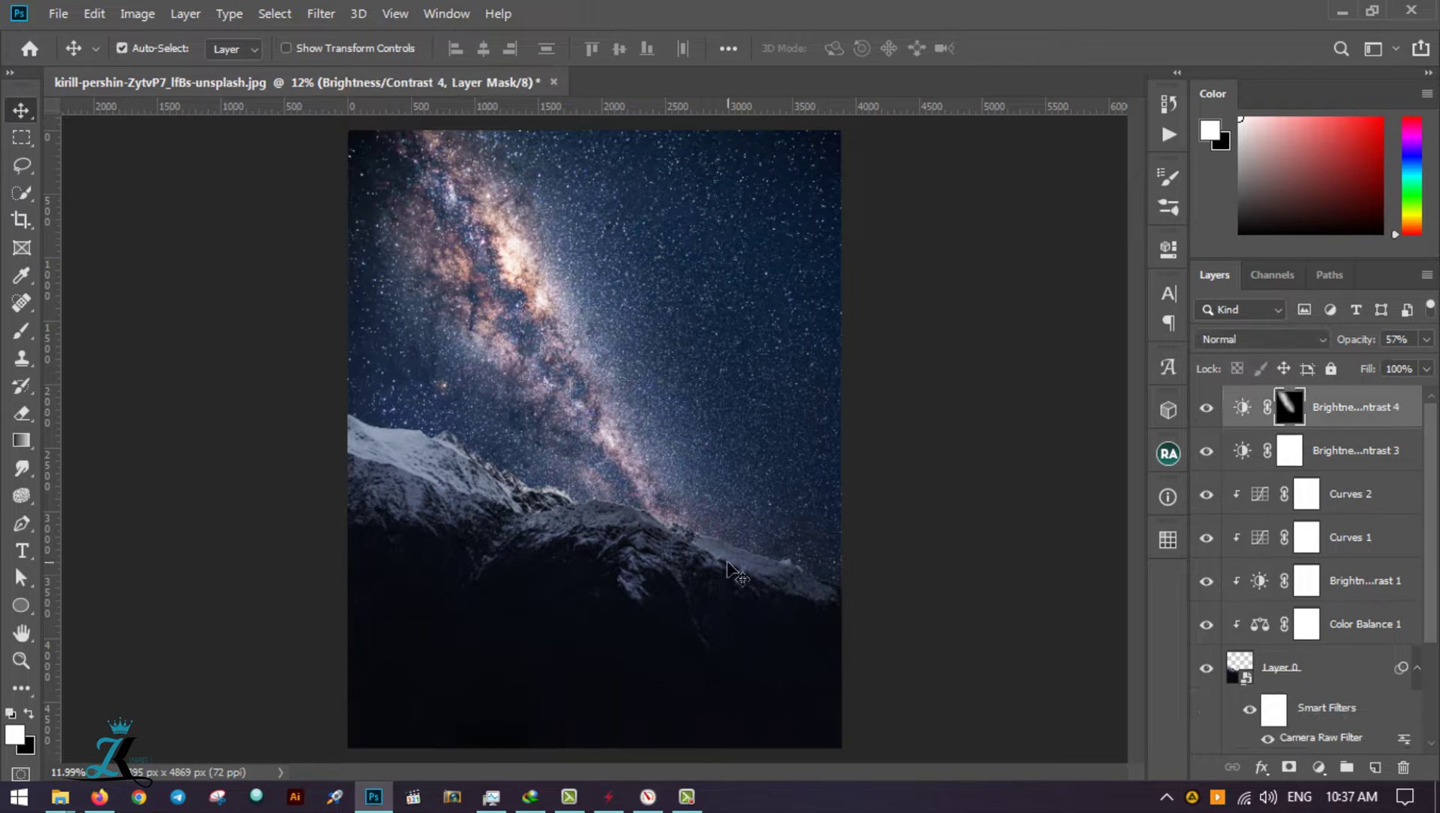
pyautogui.click(1220, 655)
pyautogui.click(1206, 494)
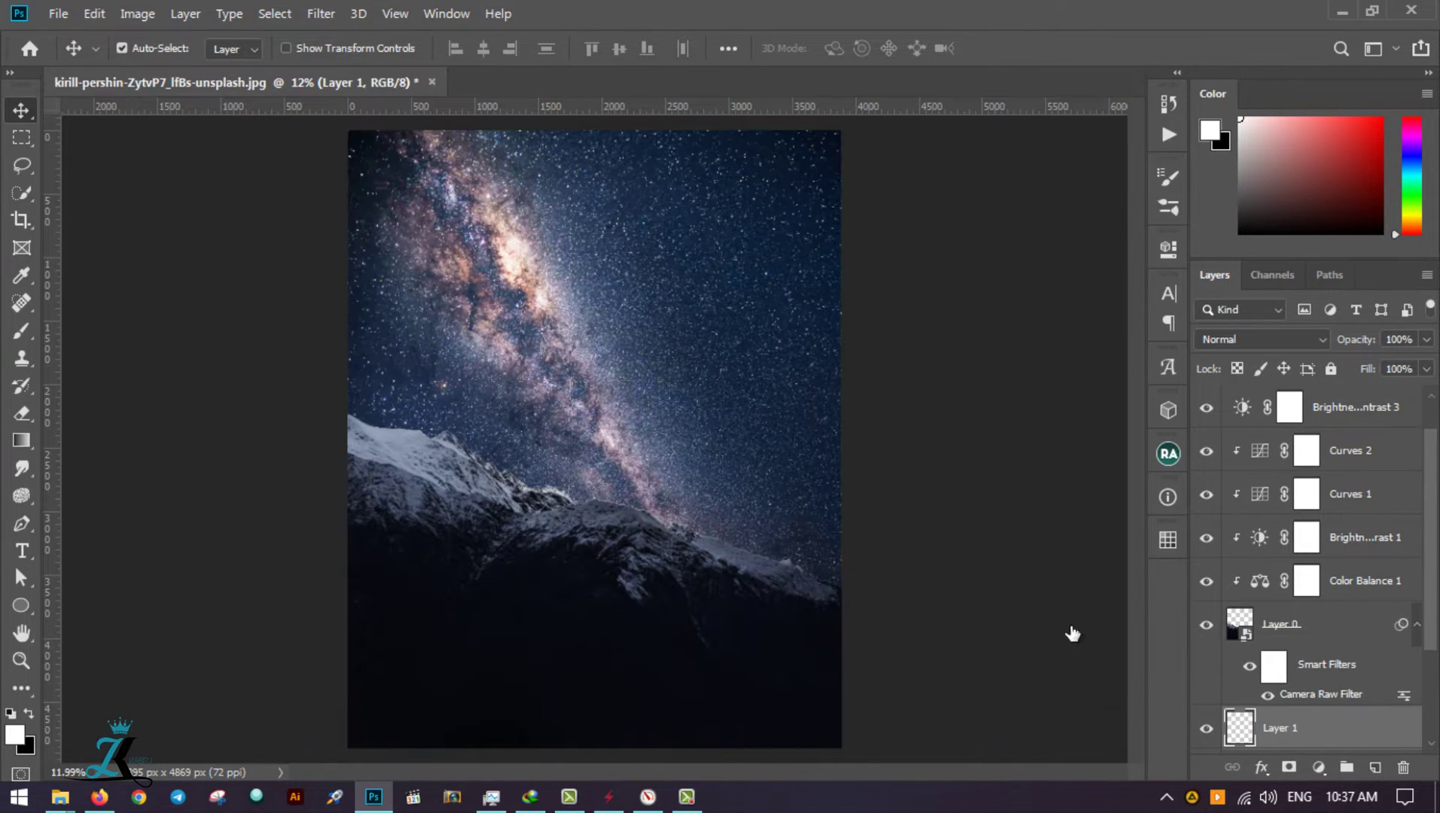
# Step: Fill Layer 1 with 50% Gray
pyautogui.press('x')
pyautogui.hotkey('shift', 'F5')
pyautogui.click(844, 206)
pyautogui.click(817, 389)
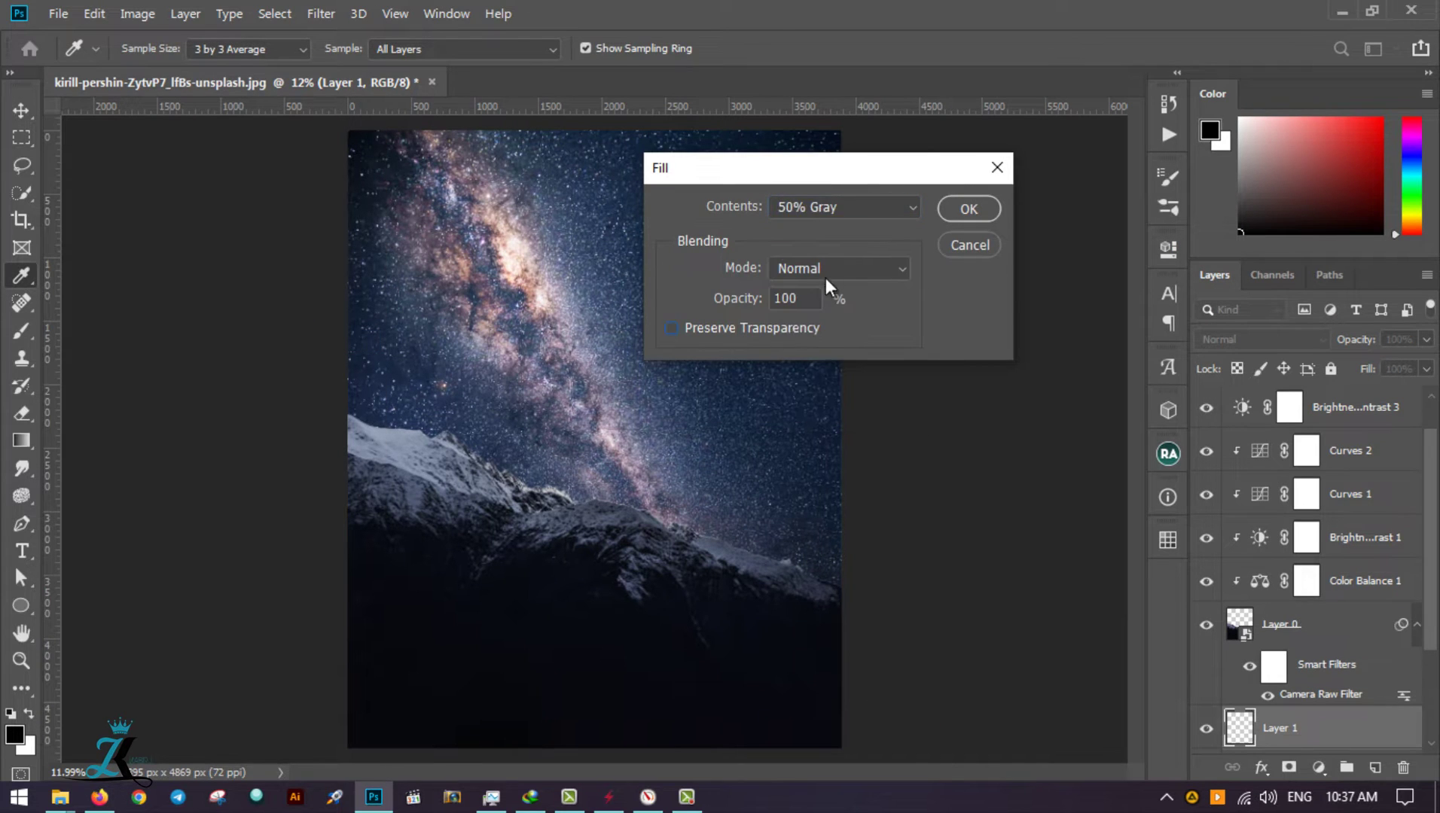
pyautogui.click(943, 217)
# Step: Render a Lens Flare at 114% brightness on the grey layer
pyautogui.click(321, 13)
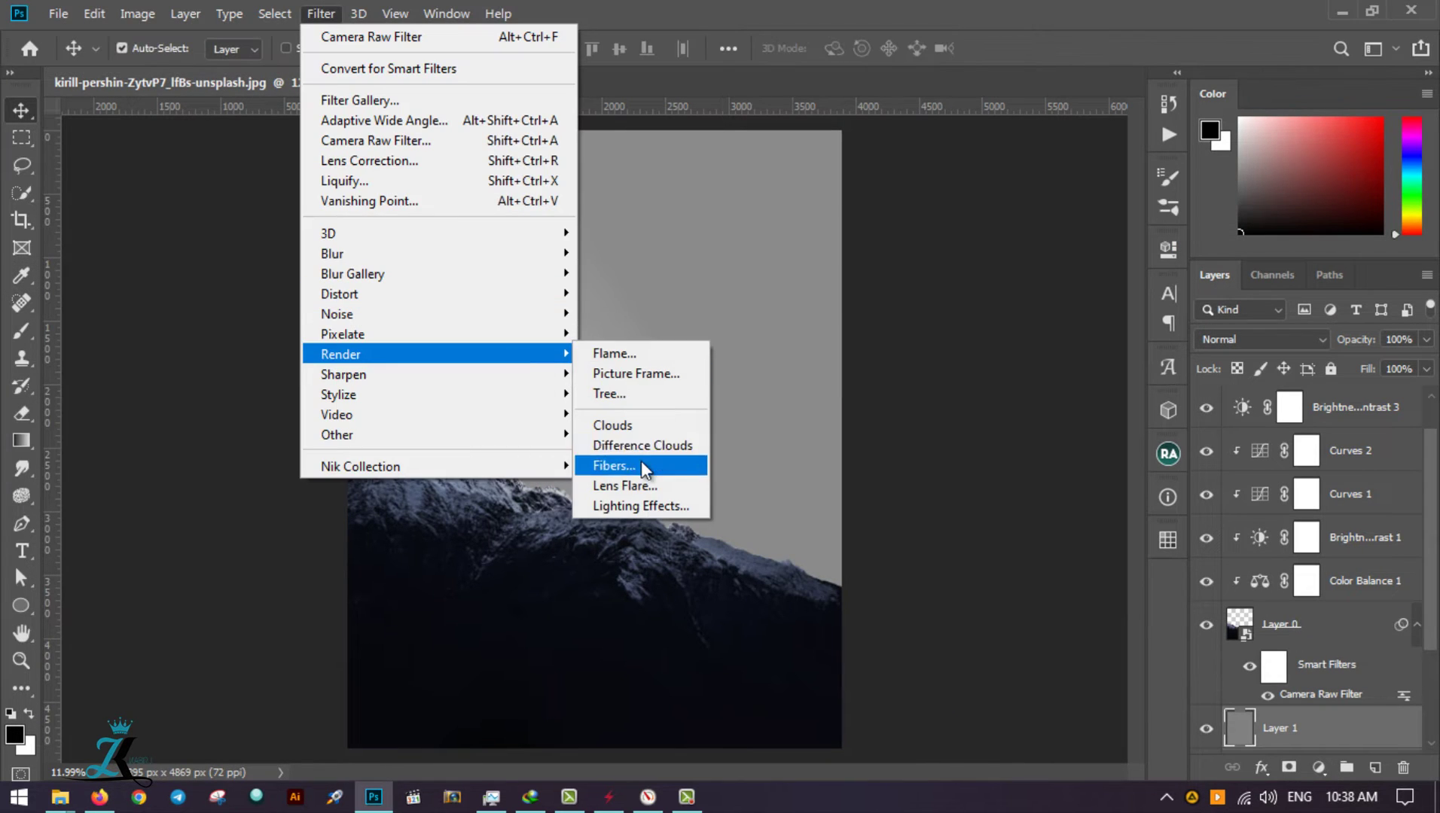
pyautogui.click(629, 484)
pyautogui.moveTo(592, 465); pyautogui.dragTo(606, 465)
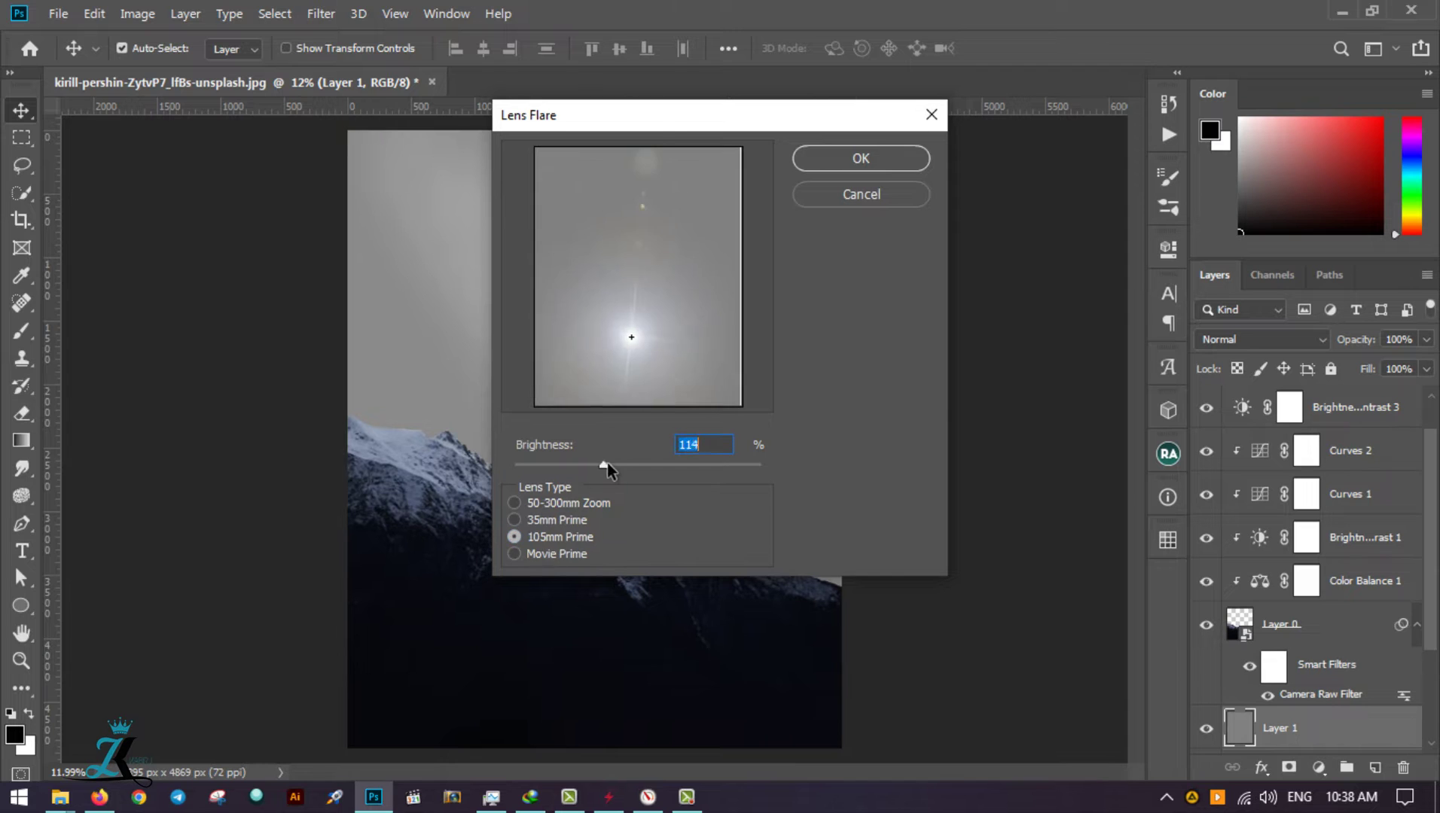
pyautogui.press('Return')
# Step: Set the glow layer's blend mode to Overlay
pyautogui.click(1261, 339)
pyautogui.press('Down')
pyautogui.press('Down')
pyautogui.press('Down')
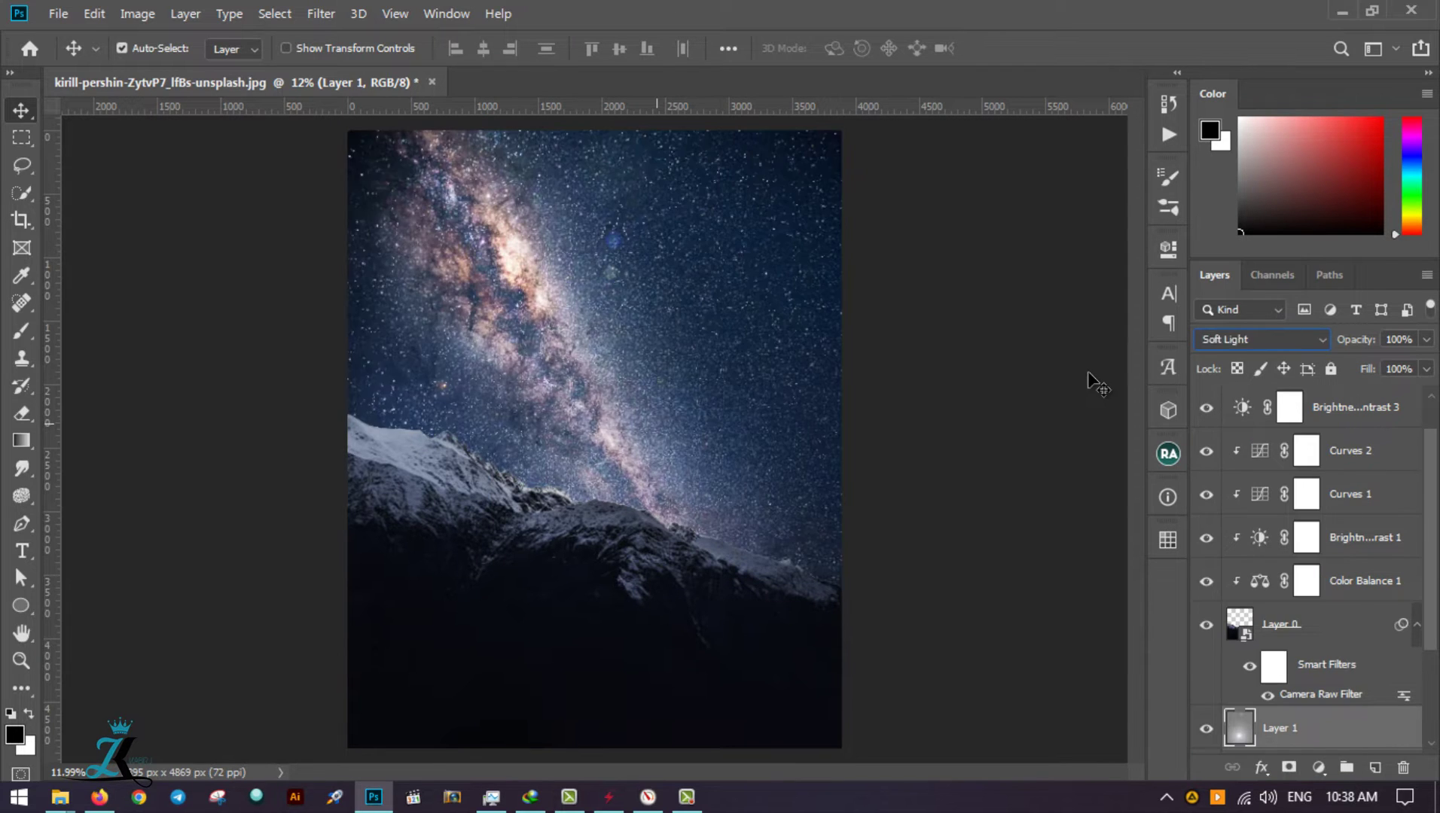
pyautogui.press('Up')
pyautogui.press('Up')
pyautogui.press('Down')
# Step: Set the glow's Levels white point to 230 and lower its opacity to 64%
pyautogui.click(137, 14)
pyautogui.click(243, 84)
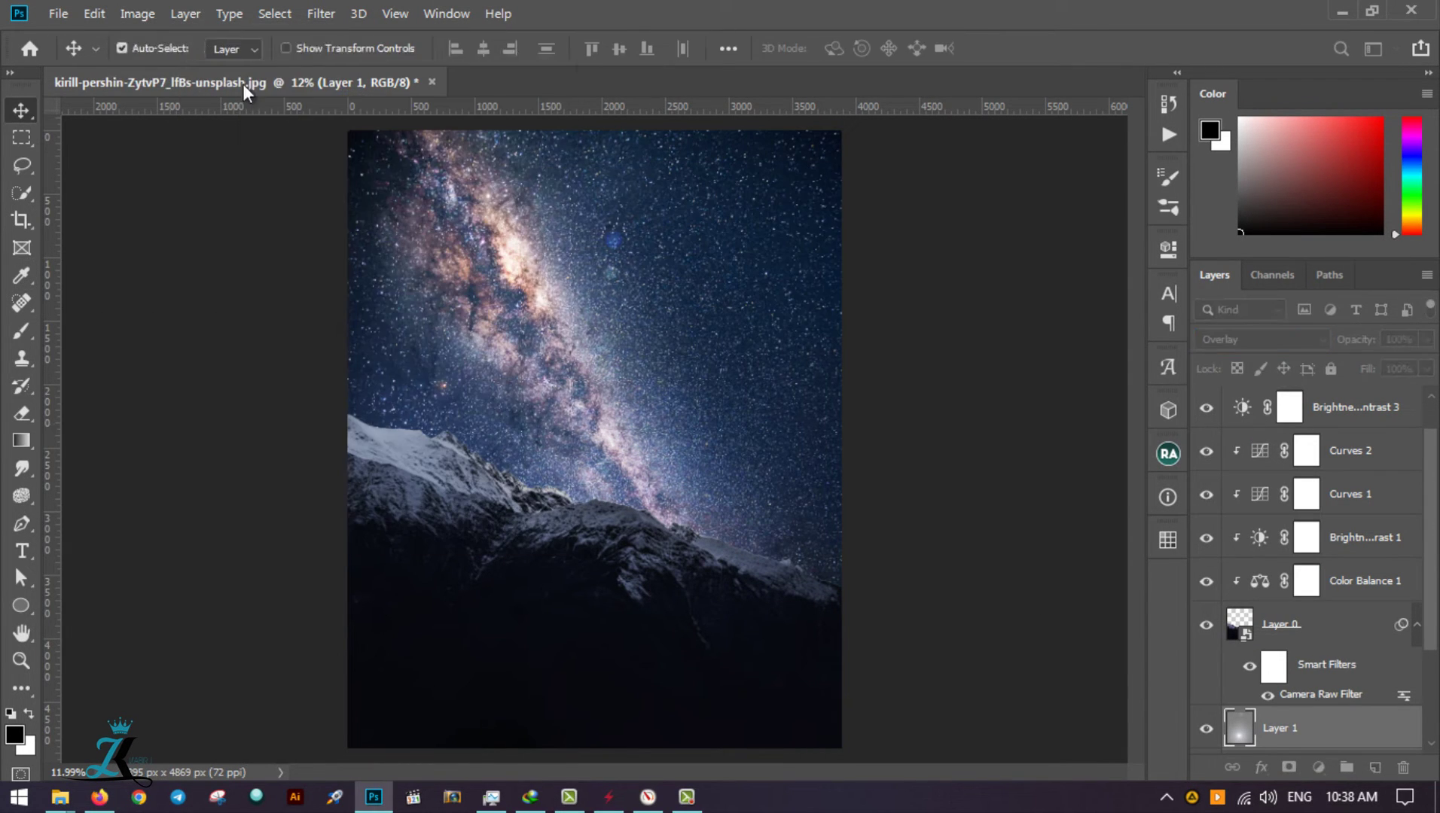
pyautogui.click(394, 89)
pyautogui.moveTo(1064, 347); pyautogui.dragTo(1043, 347)
pyautogui.press('Return')
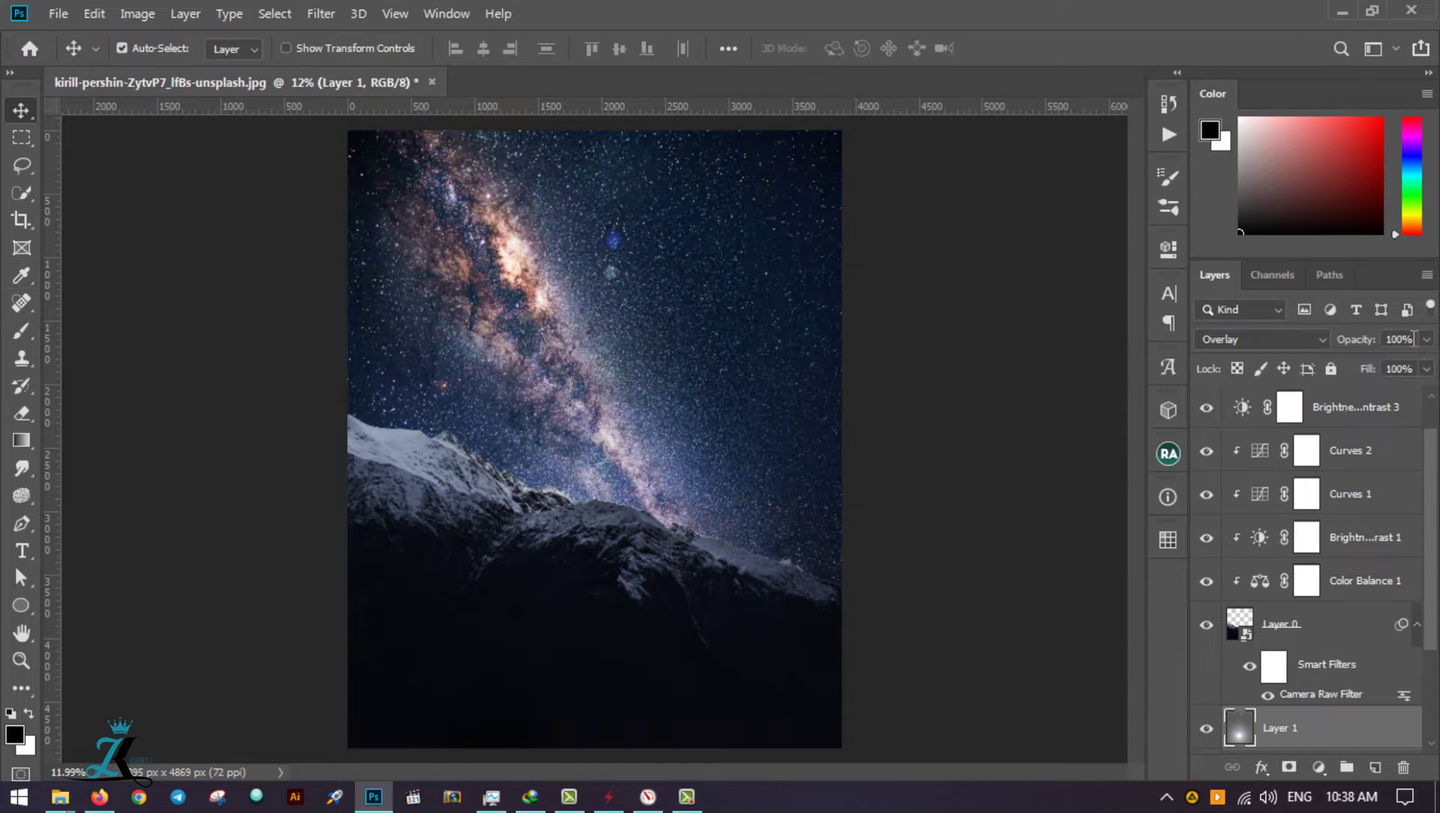
pyautogui.moveTo(1426, 339); pyautogui.dragTo(1382, 364)
pyautogui.scroll(-1, 1285, 711)
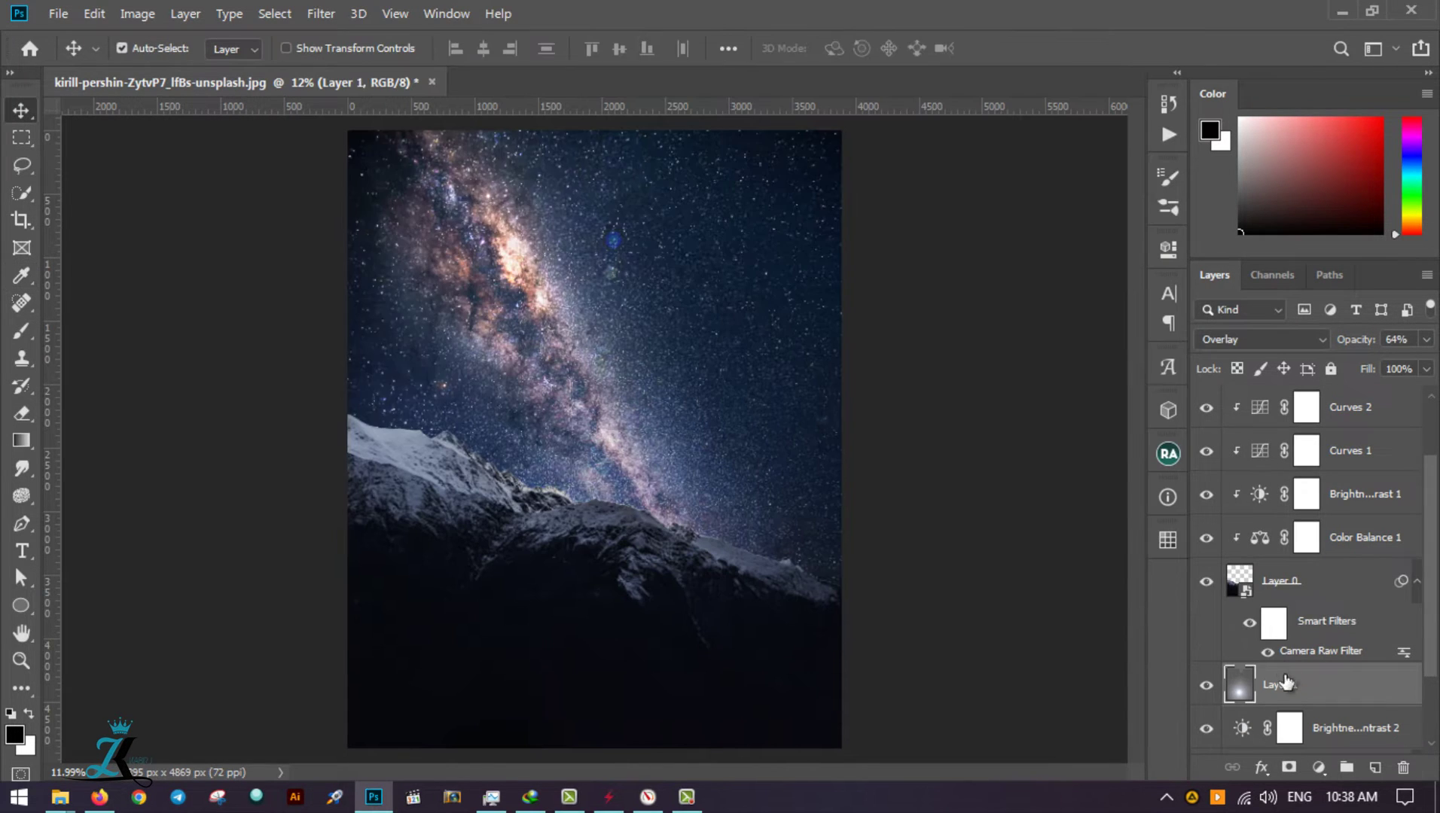
# Step: Duplicate Layer 1 as a masked Overlay glow copy at 26% opacity
pyautogui.hotkey('ctrl', 'j')
pyautogui.hotkey('ctrl', 'shift', ']')
pyautogui.click(1426, 339)
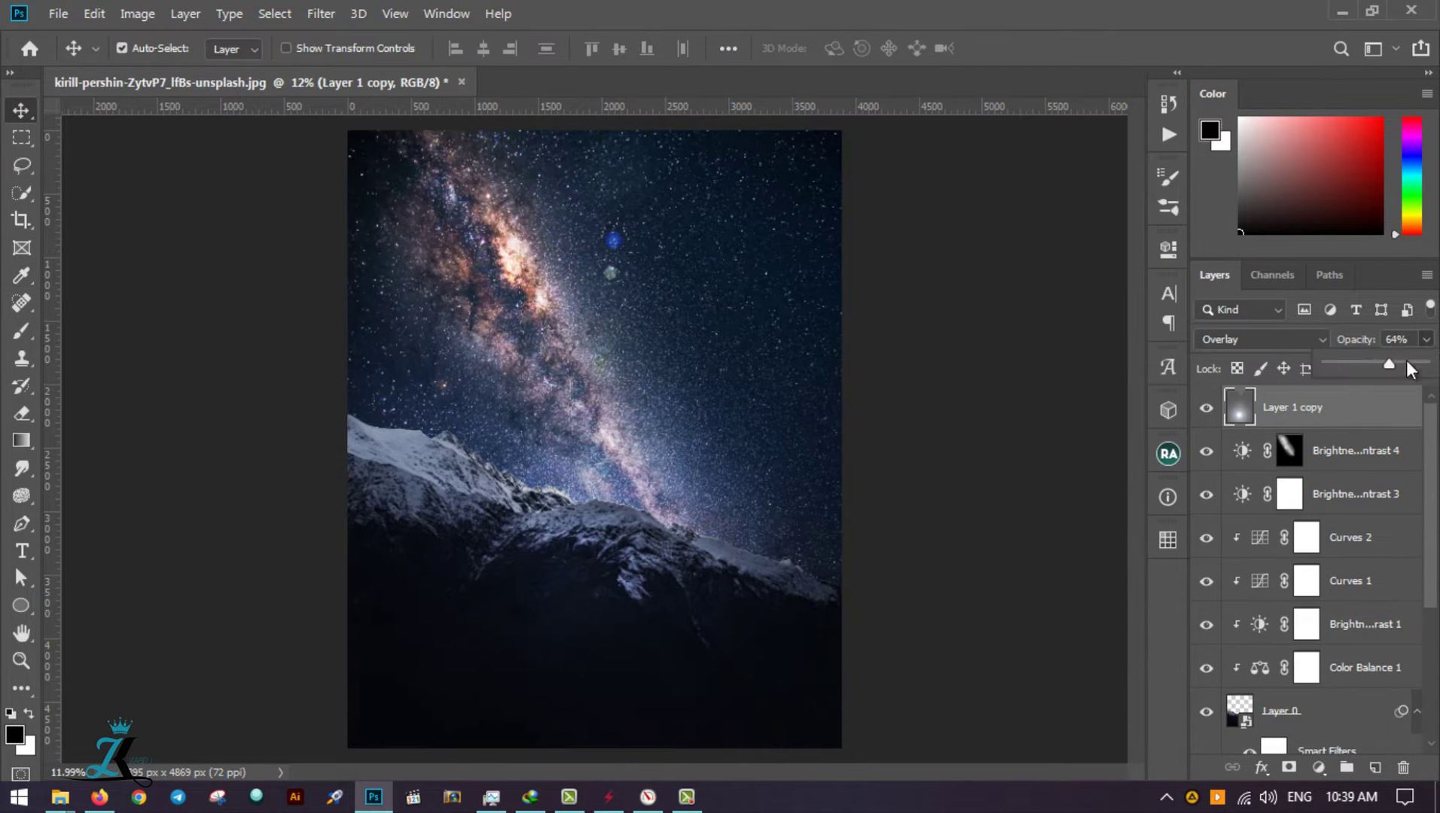
pyautogui.press('b')
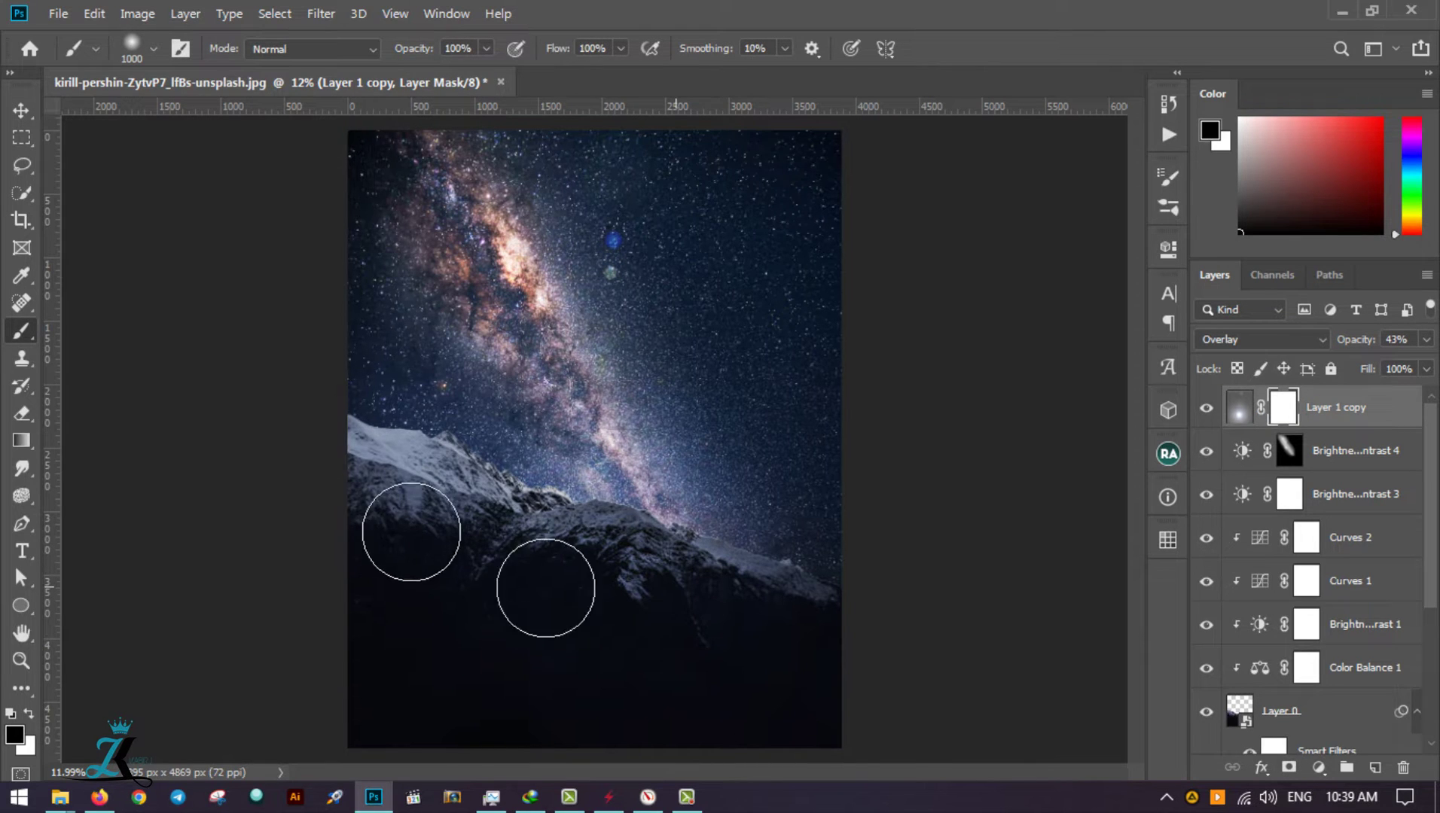
pyautogui.press('v')
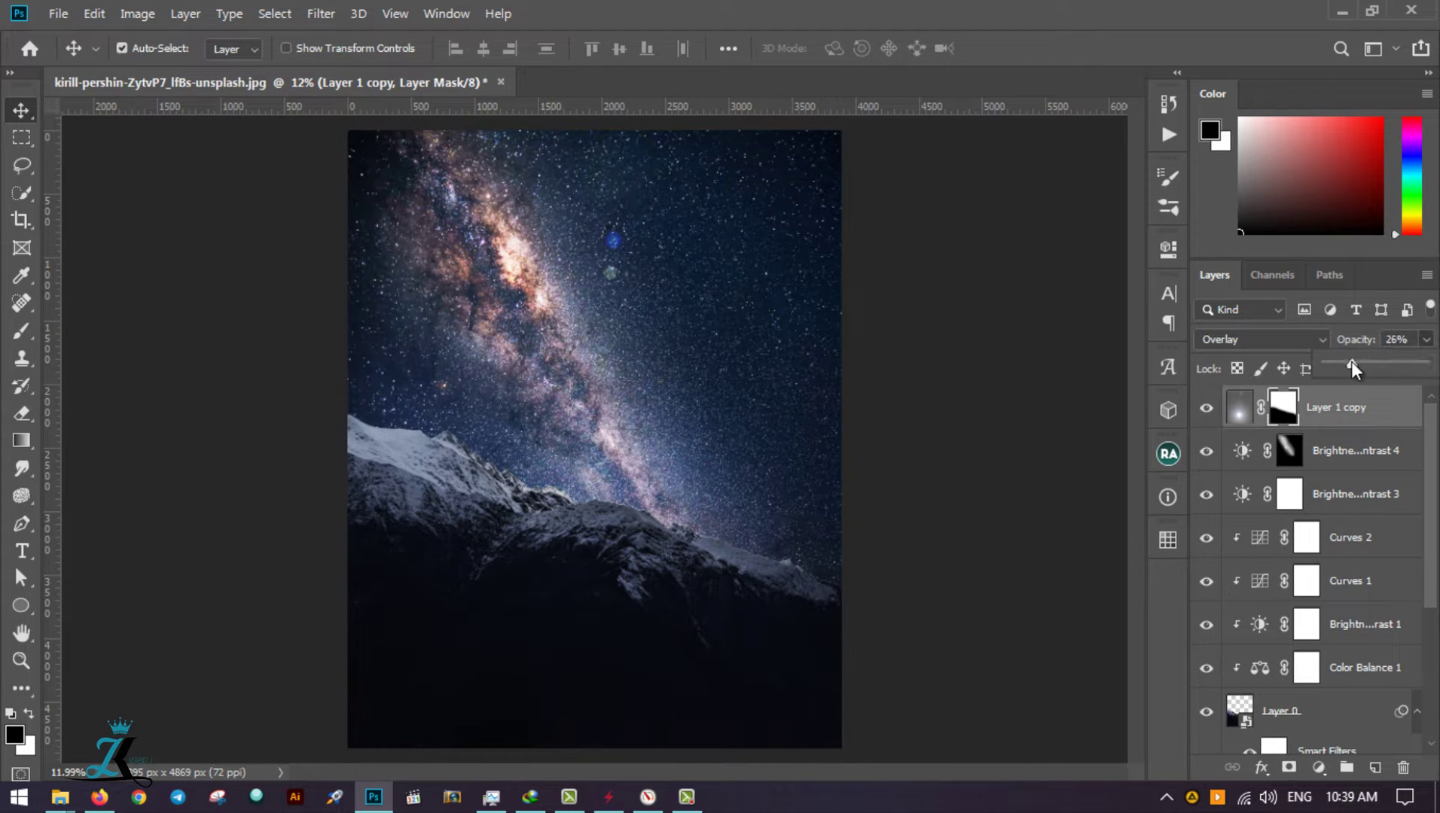
# Step: On new Layer 2, paint a white ridge glow, Gaussian-blur it and set 46% opacity
pyautogui.scroll(-5, 1269, 554)
pyautogui.click(1280, 597)
pyautogui.click(1375, 767)
pyautogui.press('b')
pyautogui.press('x')
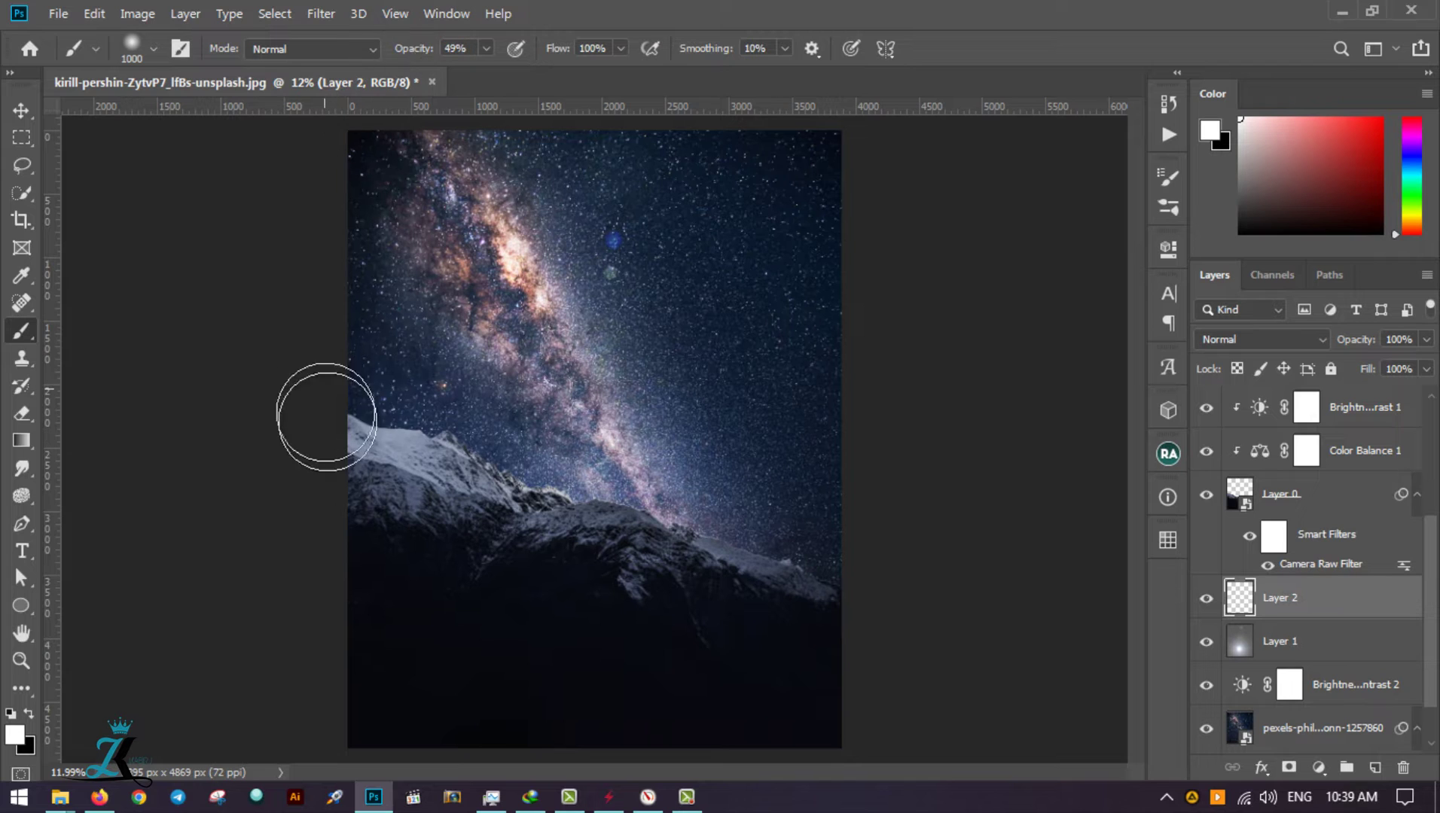
pyautogui.moveTo(326, 416)
pyautogui.mouseDown()
pyautogui.moveTo(804, 610)
pyautogui.moveTo(520, 497)
pyautogui.mouseUp()
pyautogui.click(1425, 339)
pyautogui.moveTo(1434, 373); pyautogui.dragTo(1374, 373)
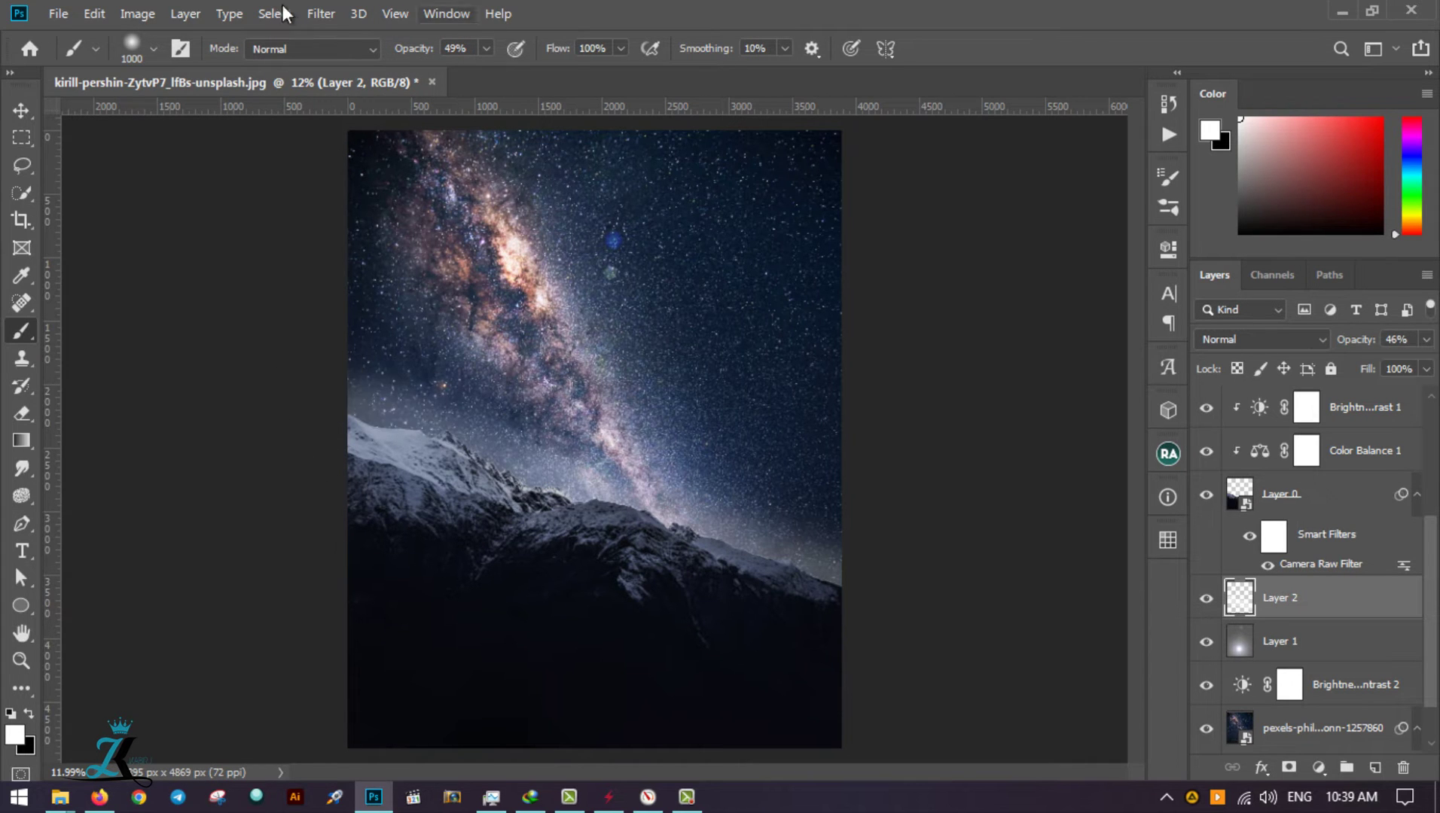
pyautogui.click(321, 13)
pyautogui.click(565, 267)
pyautogui.click(1122, 230)
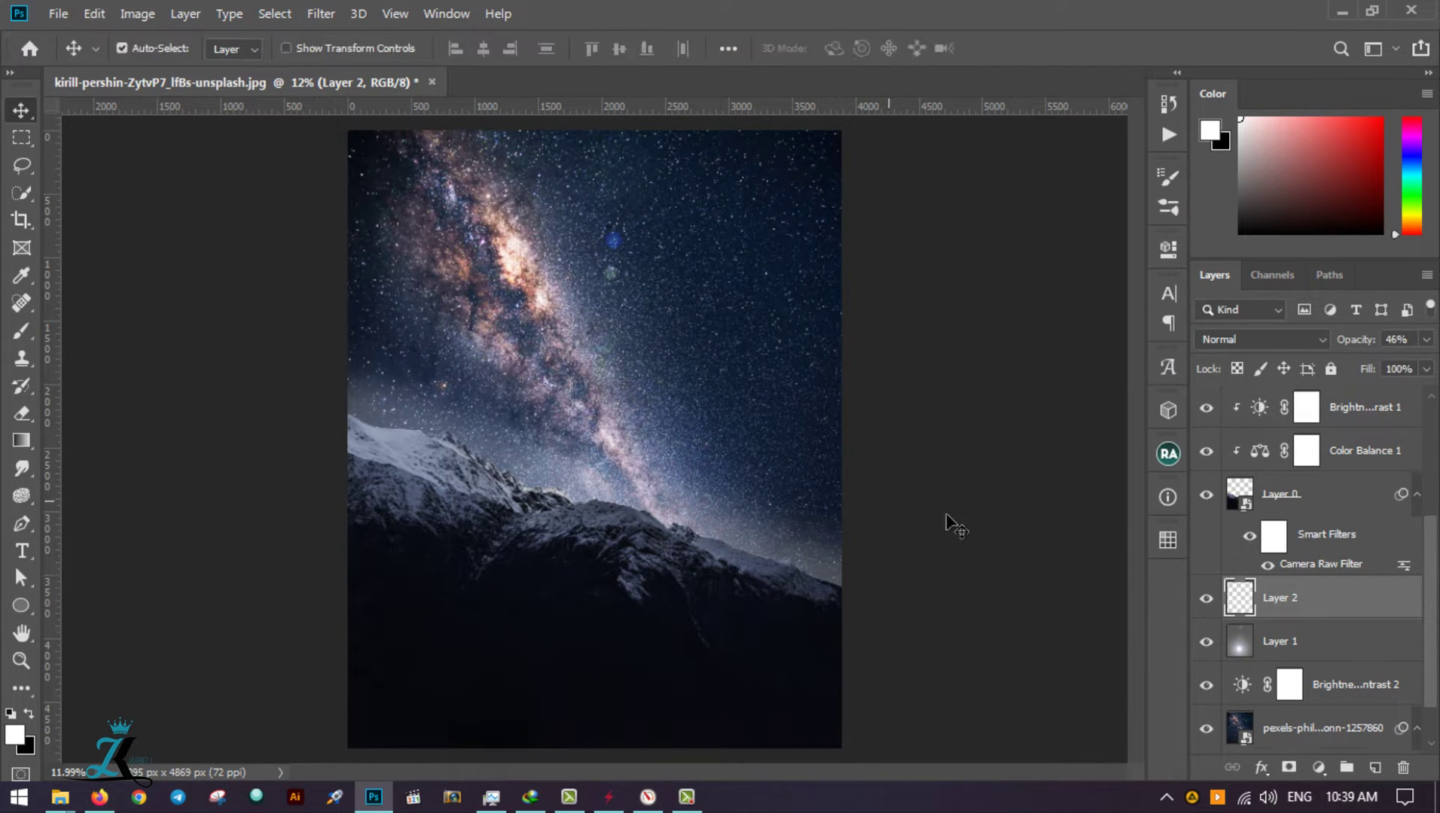
# Step: On new Layer 3, paint a purple-blue haze using colours sampled from the Milky Way sky
pyautogui.hotkey('ctrl', 'shift', 'alt', 'n')
pyautogui.press('i')
pyautogui.click(521, 241)
pyautogui.press('b')
pyautogui.moveTo(331, 384); pyautogui.dragTo(723, 580)
pyautogui.press('i')
pyautogui.click(514, 312)
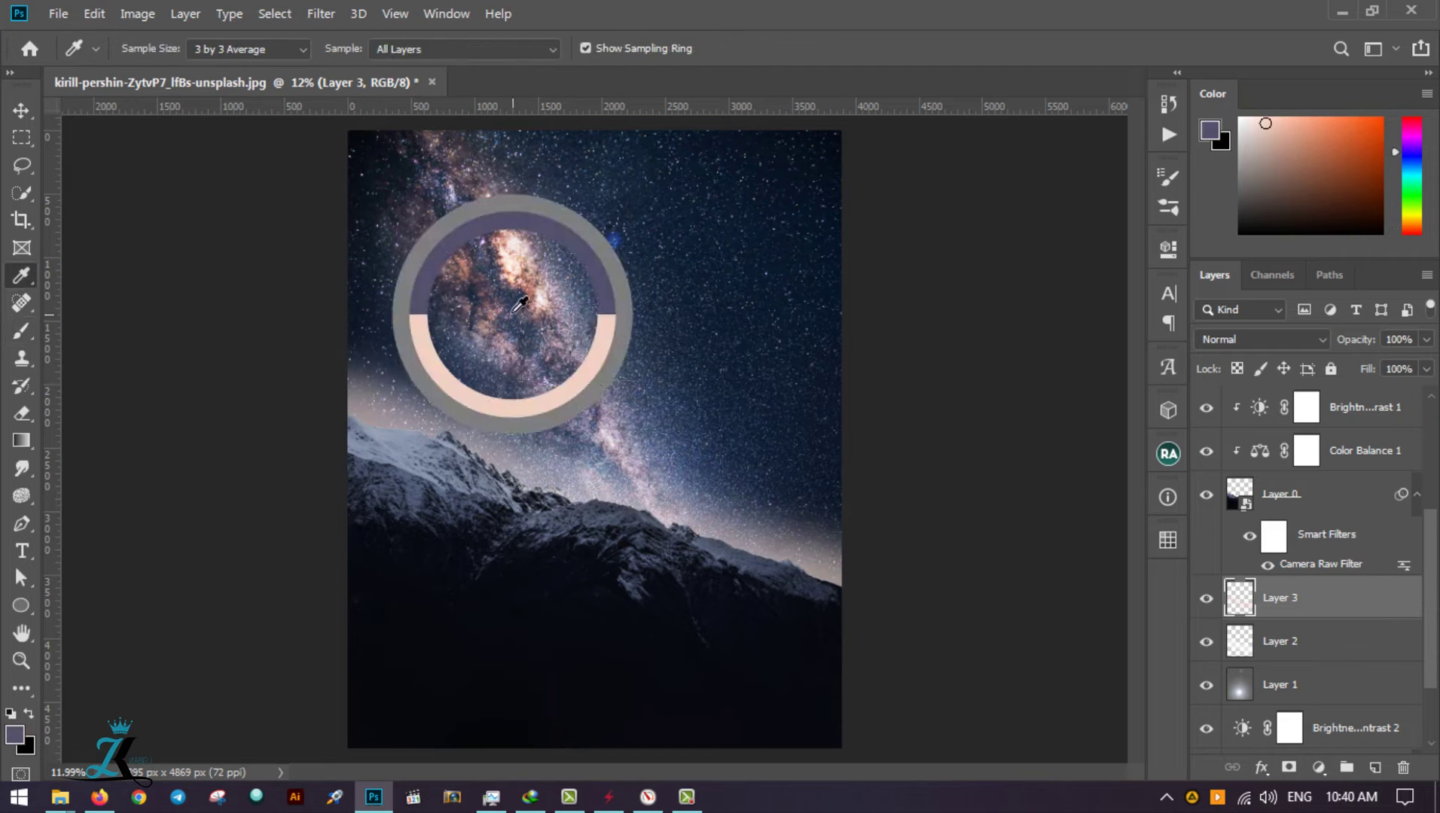
pyautogui.press('b')
pyautogui.press('v')
pyautogui.click(321, 12)
pyautogui.click(665, 267)
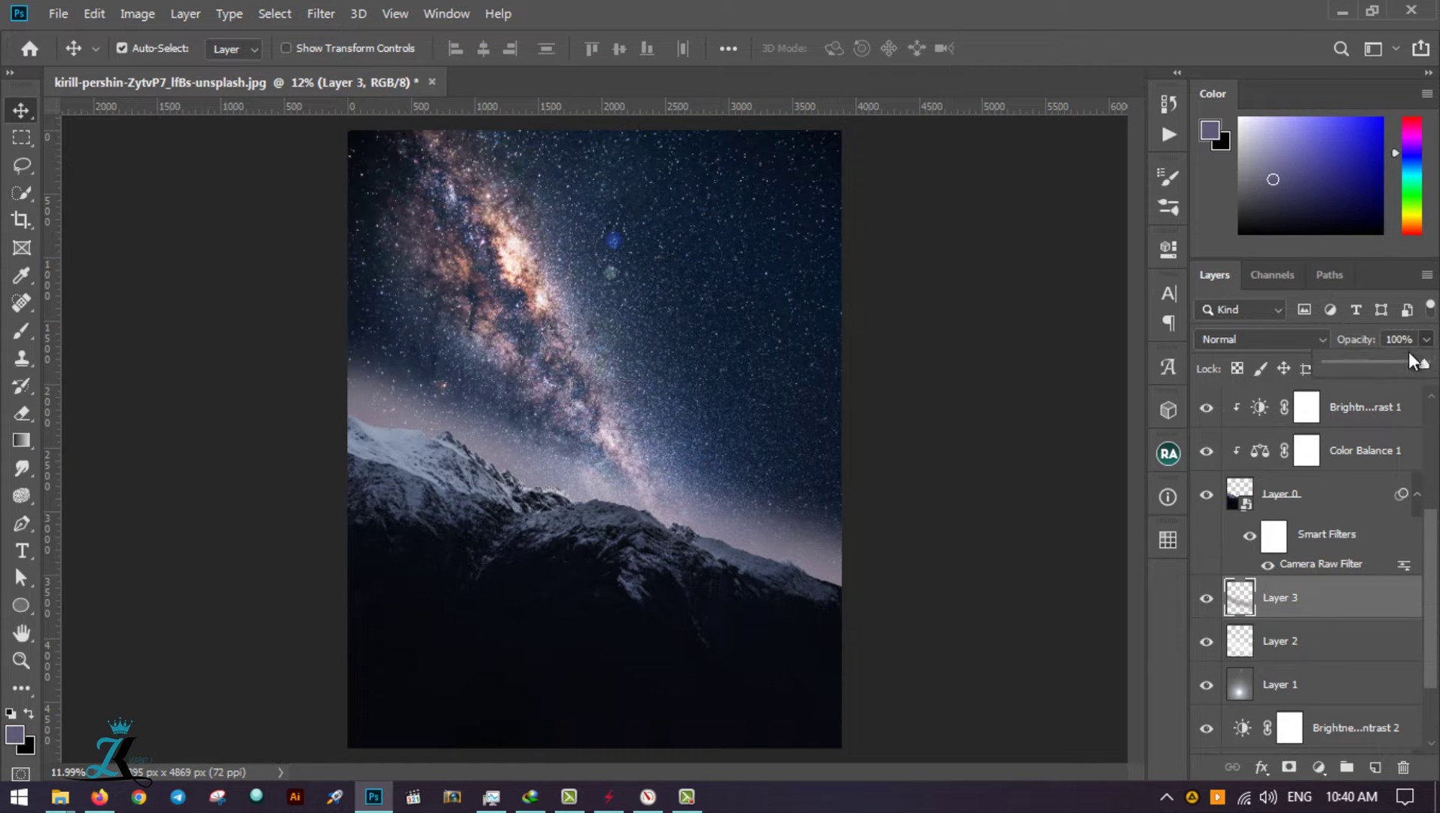
pyautogui.scroll(-5, 1325, 603)
# Step: Duplicate and rasterize the sky photo layer, then Gaussian-blur the copy
pyautogui.click(1331, 682)
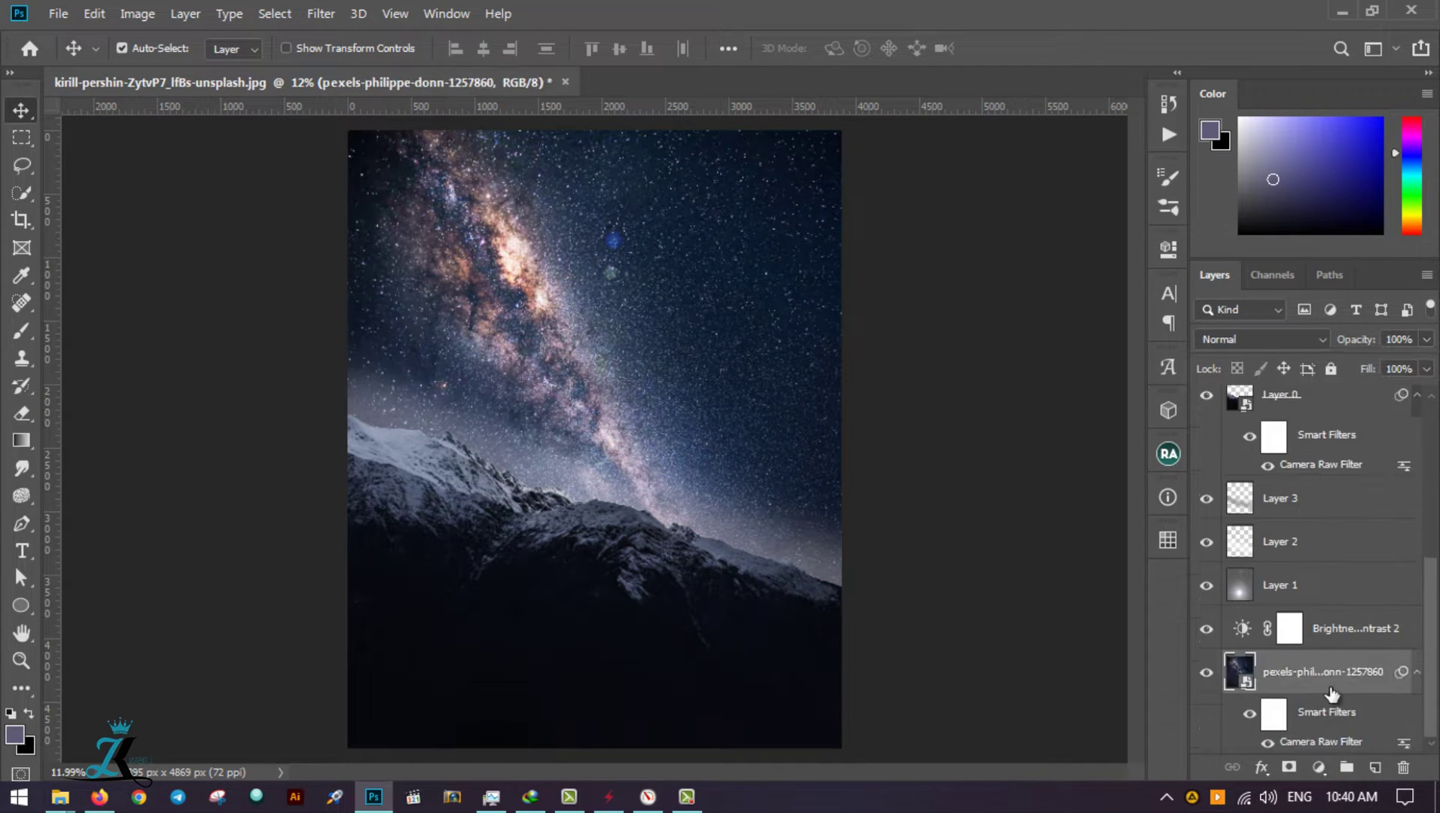
pyautogui.moveTo(1331, 692); pyautogui.dragTo(1342, 497)
pyautogui.rightClick(1342, 497)
pyautogui.click(1113, 421)
pyautogui.click(321, 12)
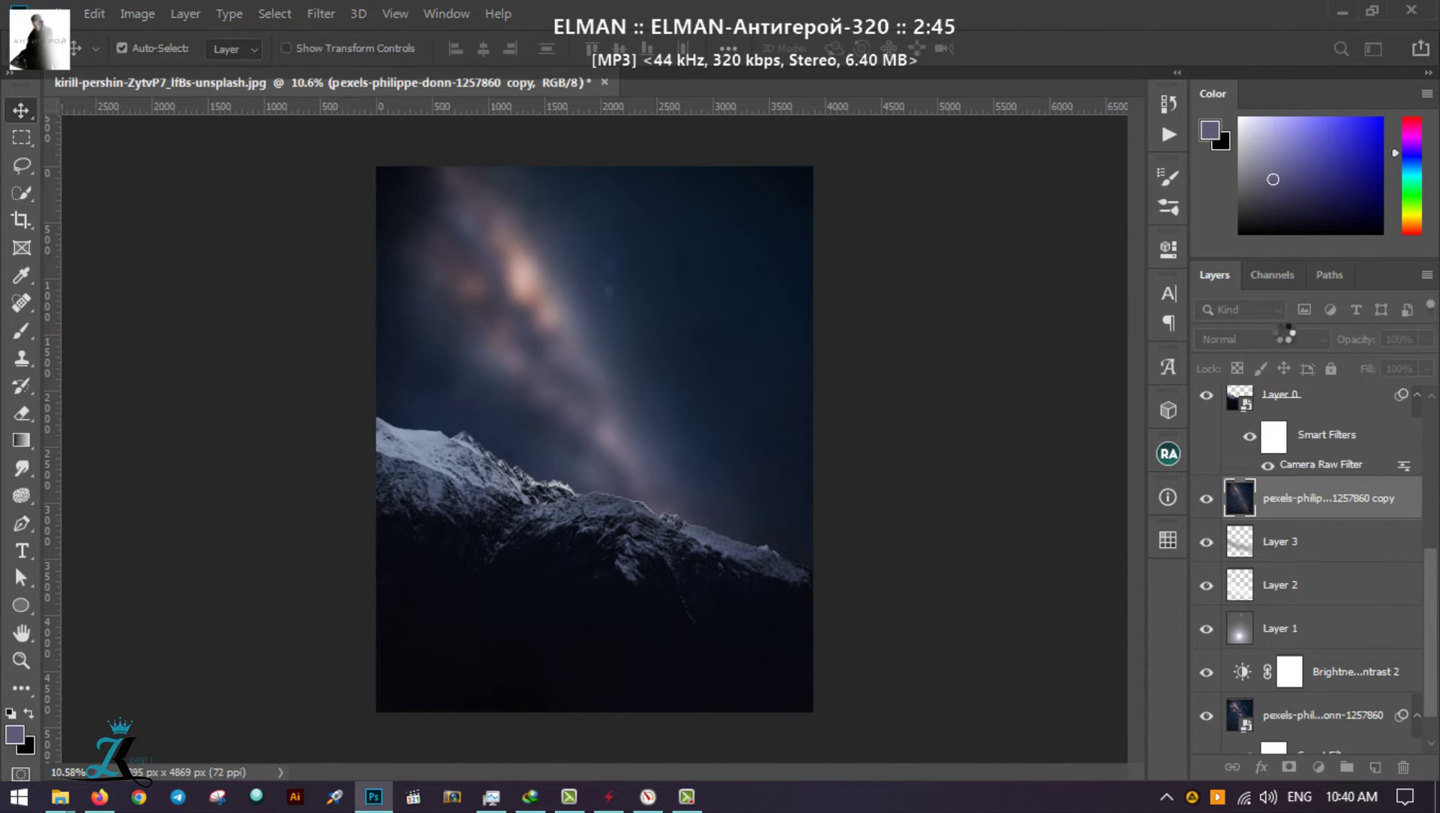
# Step: Give the blurred copy a black mask painted white along the ridge, blended in Screen
pyautogui.keyDown('alt'); pyautogui.click(1290, 768); pyautogui.keyUp('alt')
pyautogui.press('b')
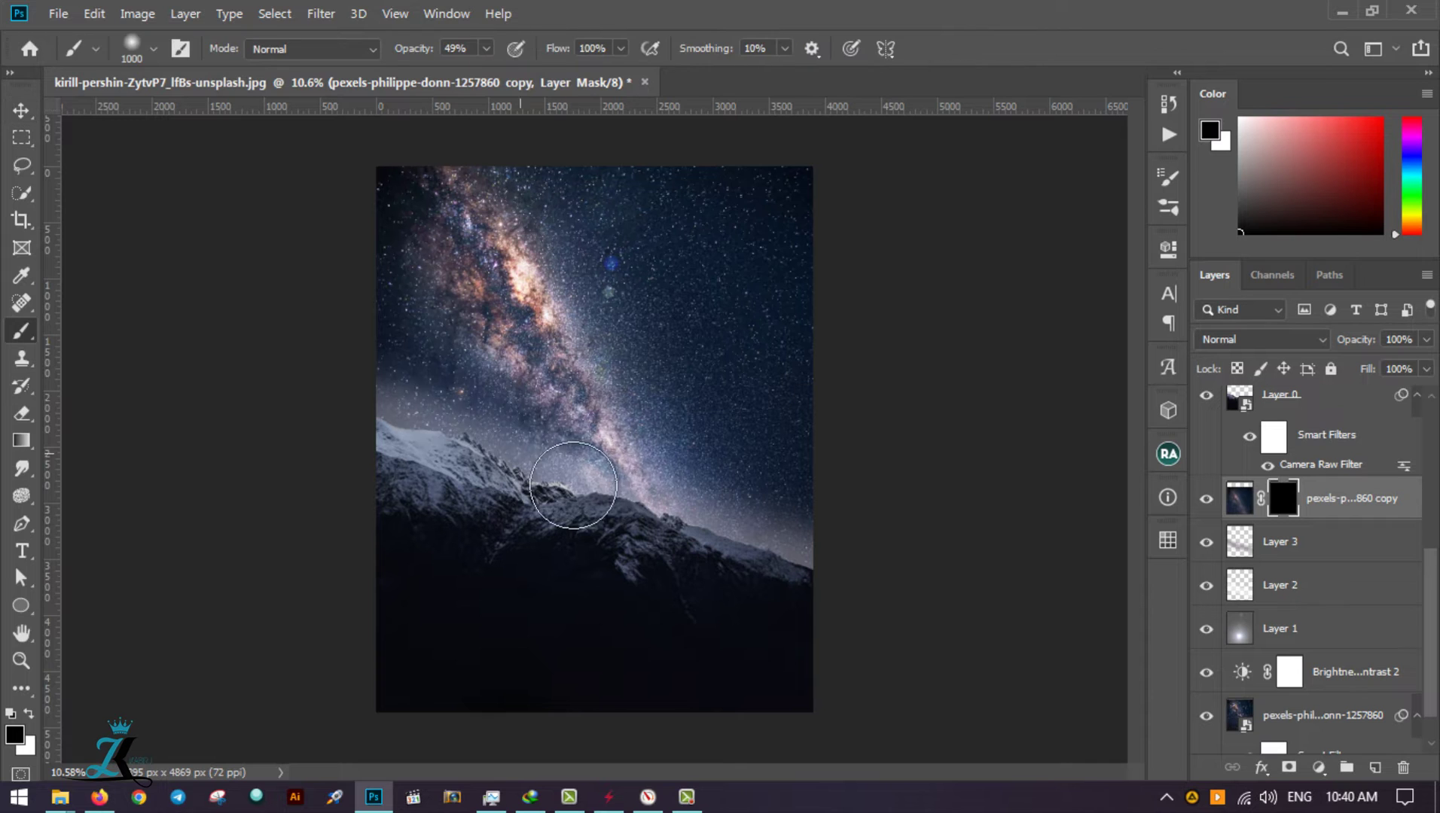
pyautogui.press('x')
pyautogui.moveTo(479, 437); pyautogui.dragTo(782, 582)
pyautogui.press('v')
pyautogui.click(1261, 339)
pyautogui.click(1233, 438)
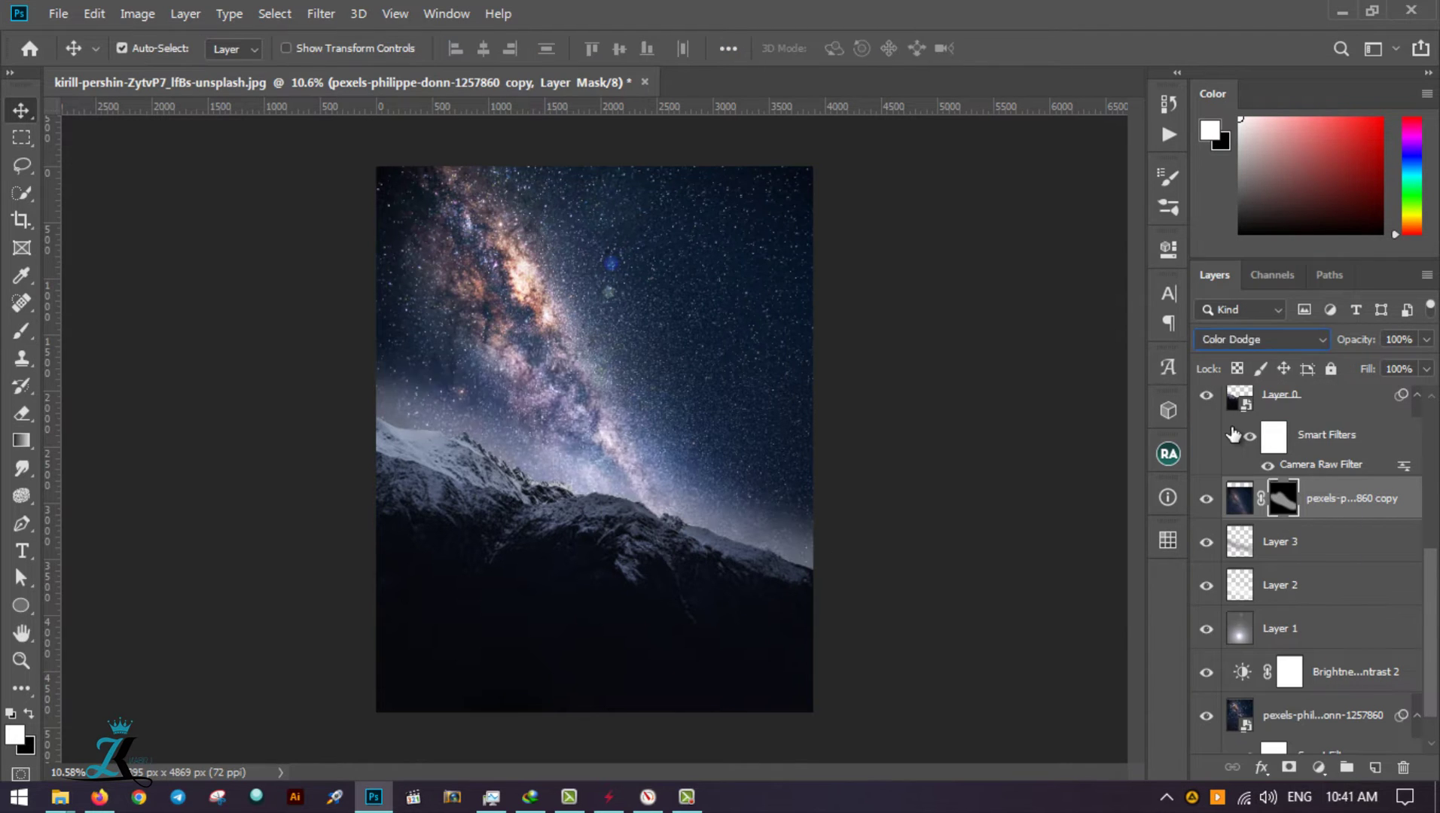
pyautogui.hotkey('shift', '-')
# Step: Apply the first mask, then mask the second sky copy to glow along the ridge's right side
pyautogui.press('b')
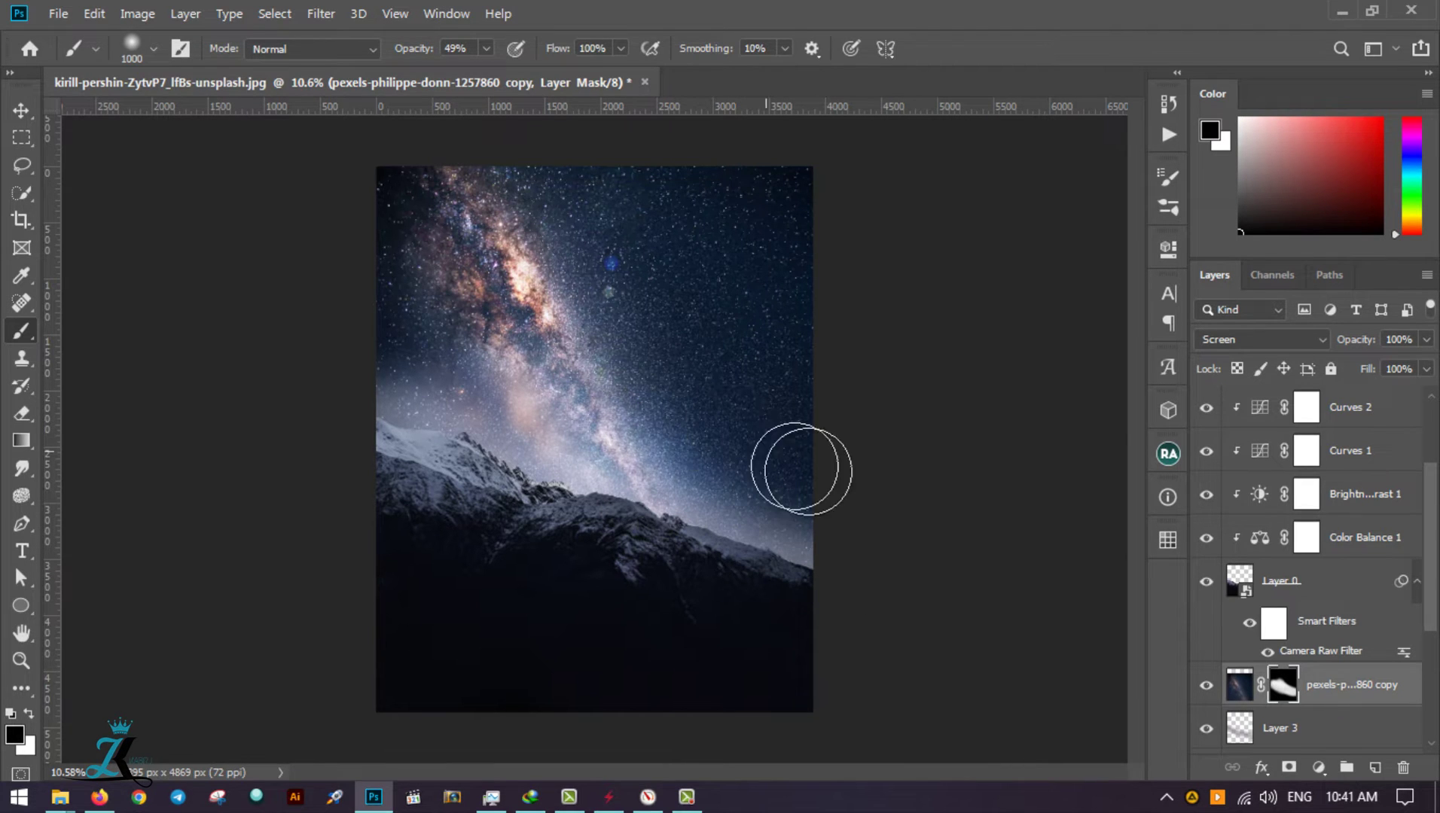
pyautogui.rightClick(1282, 413)
pyautogui.click(1314, 476)
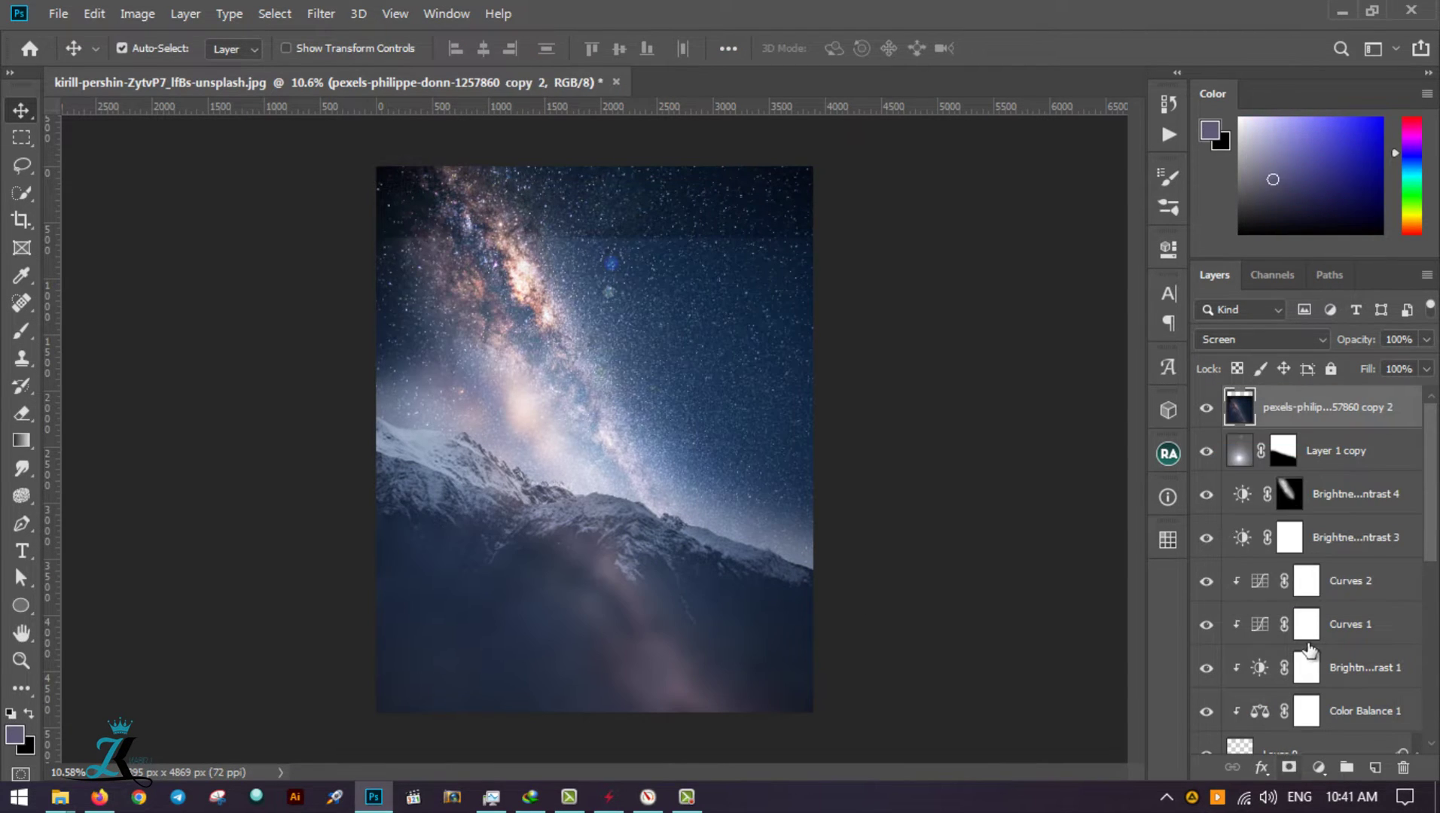
pyautogui.keyDown('alt'); pyautogui.click(1289, 767); pyautogui.keyUp('alt')
pyautogui.press('b')
pyautogui.press('d')
pyautogui.moveTo(396, 411); pyautogui.dragTo(566, 508)
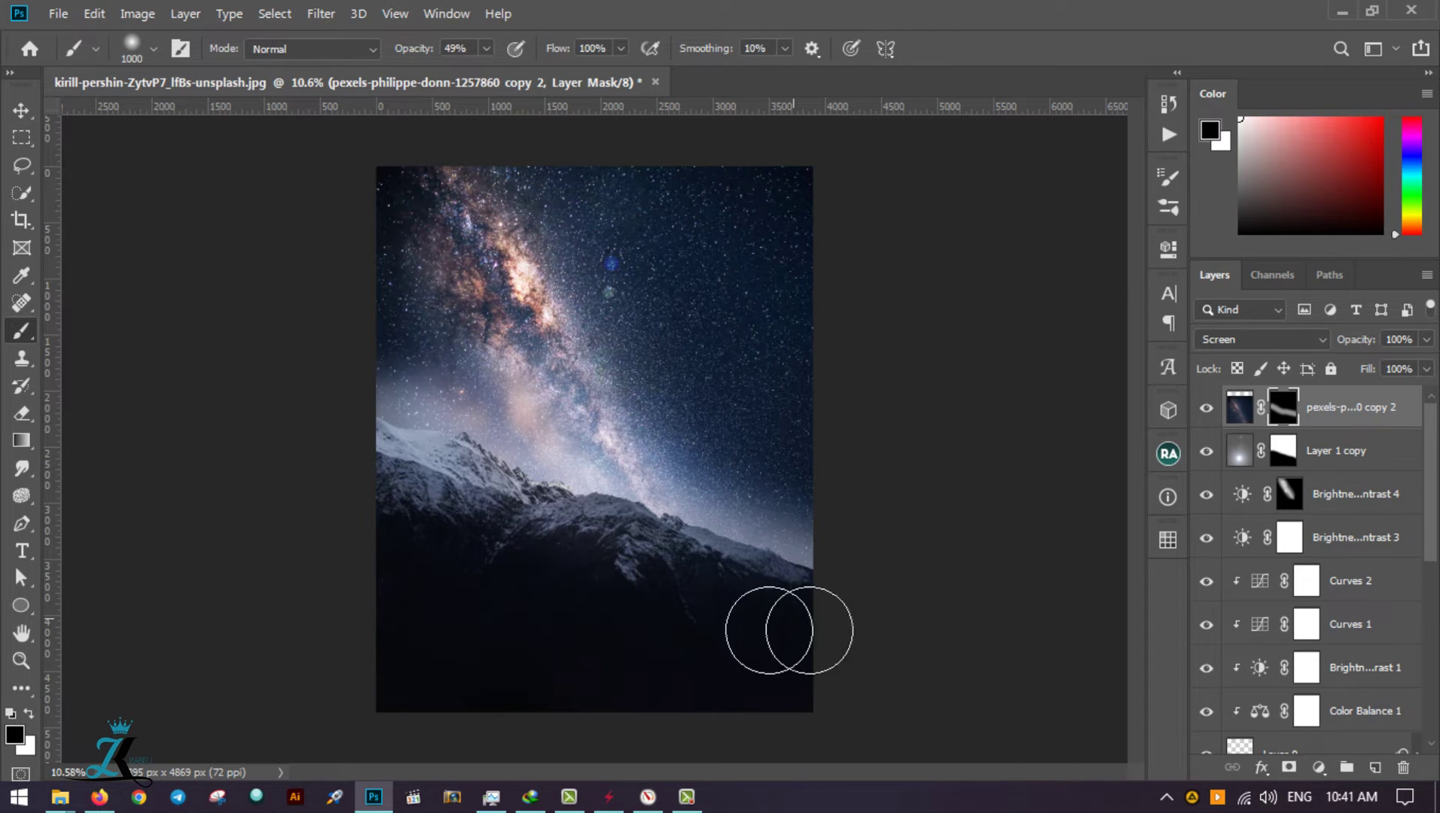
pyautogui.hotkey('ctrl', 'z')
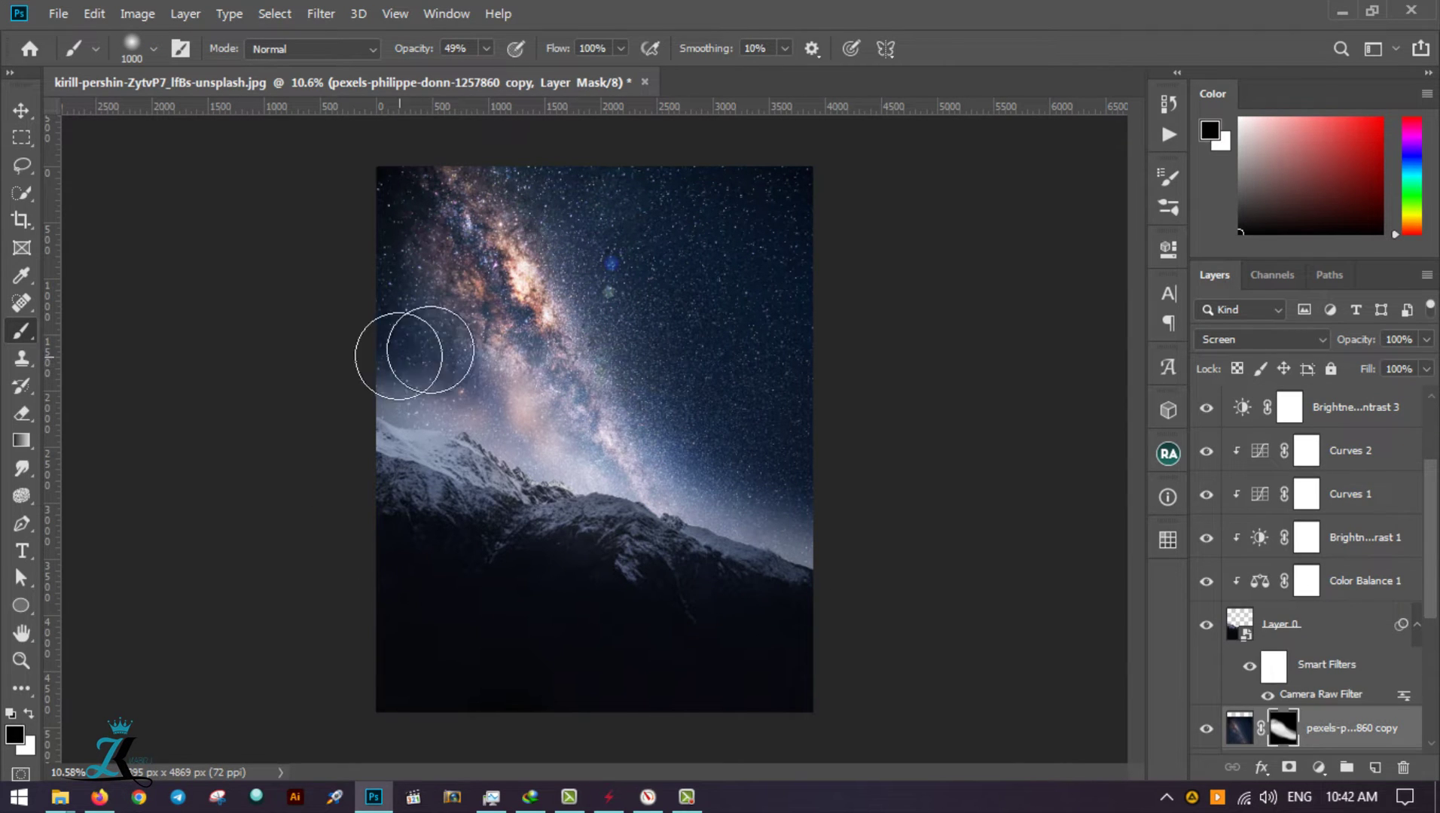
pyautogui.press('v')
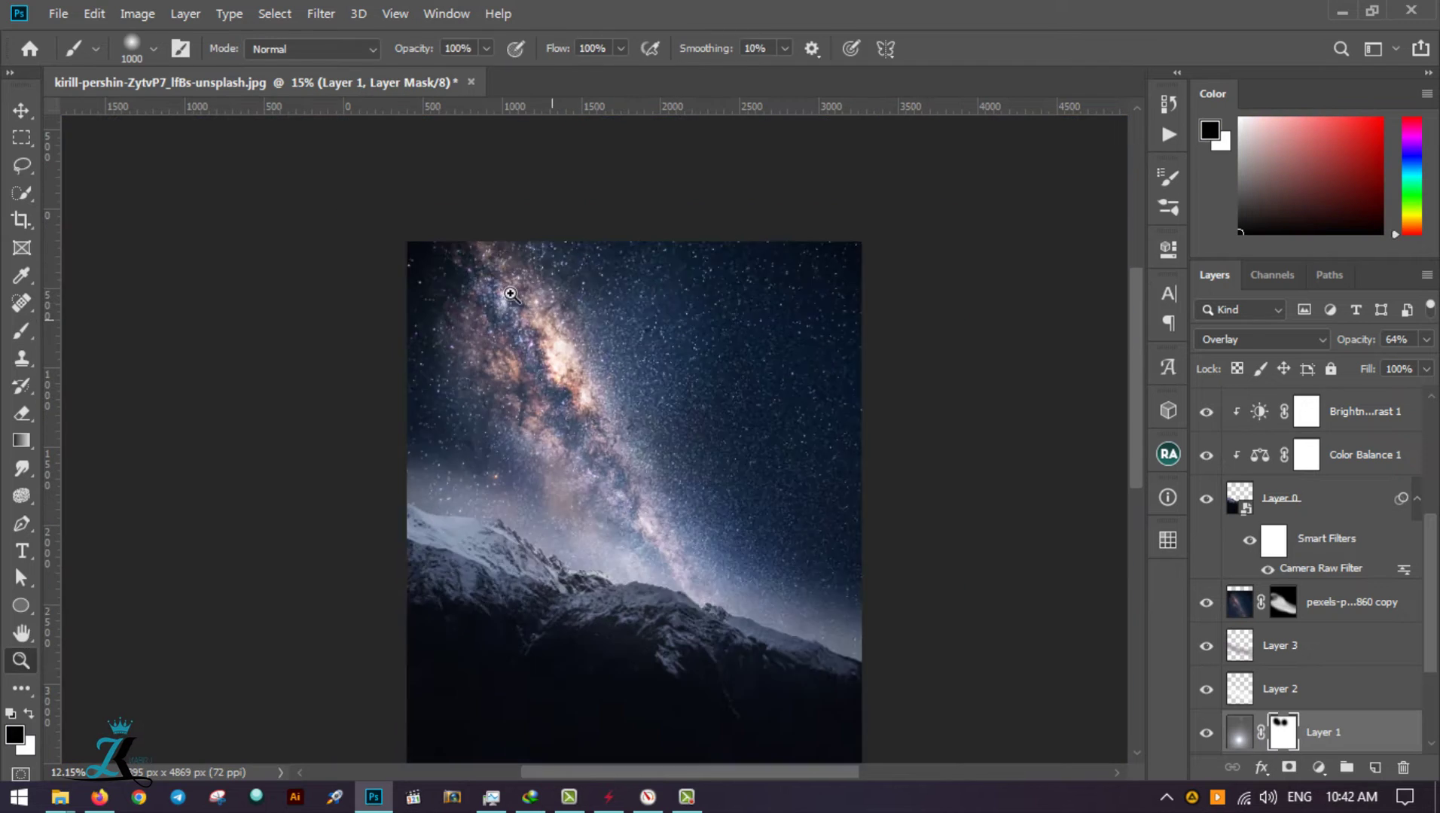
# Step: Add a Color Balance layer above Layer 1 with shadows +3 / +2 / -3
pyautogui.click(1318, 768)
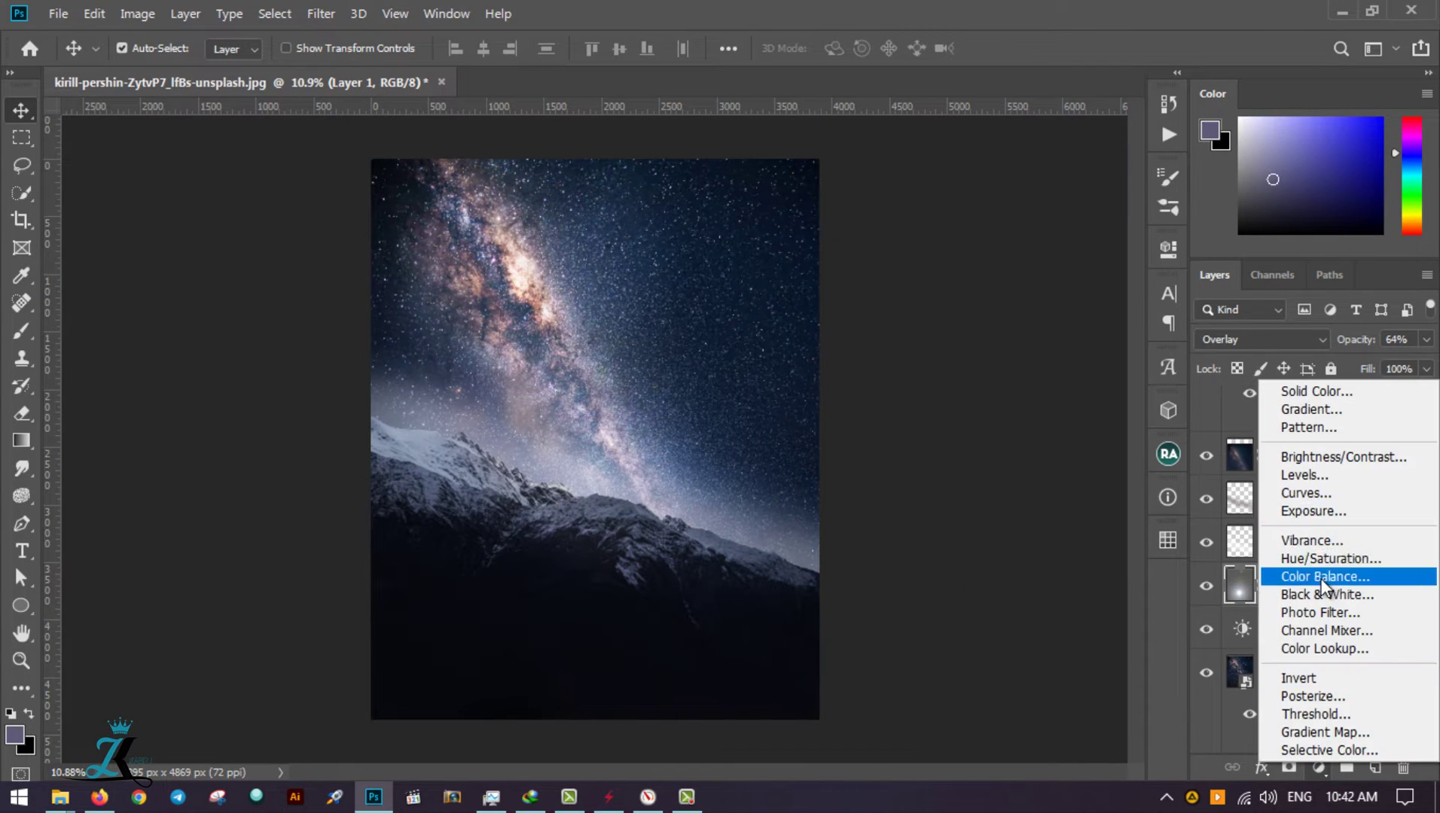
pyautogui.click(1310, 579)
pyautogui.moveTo(968, 354); pyautogui.dragTo(960, 392)
pyautogui.moveTo(959, 427)
pyautogui.mouseDown()
pyautogui.moveTo(964, 392)
pyautogui.moveTo(964, 427)
pyautogui.moveTo(950, 427)
pyautogui.mouseUp()
pyautogui.click(1205, 585)
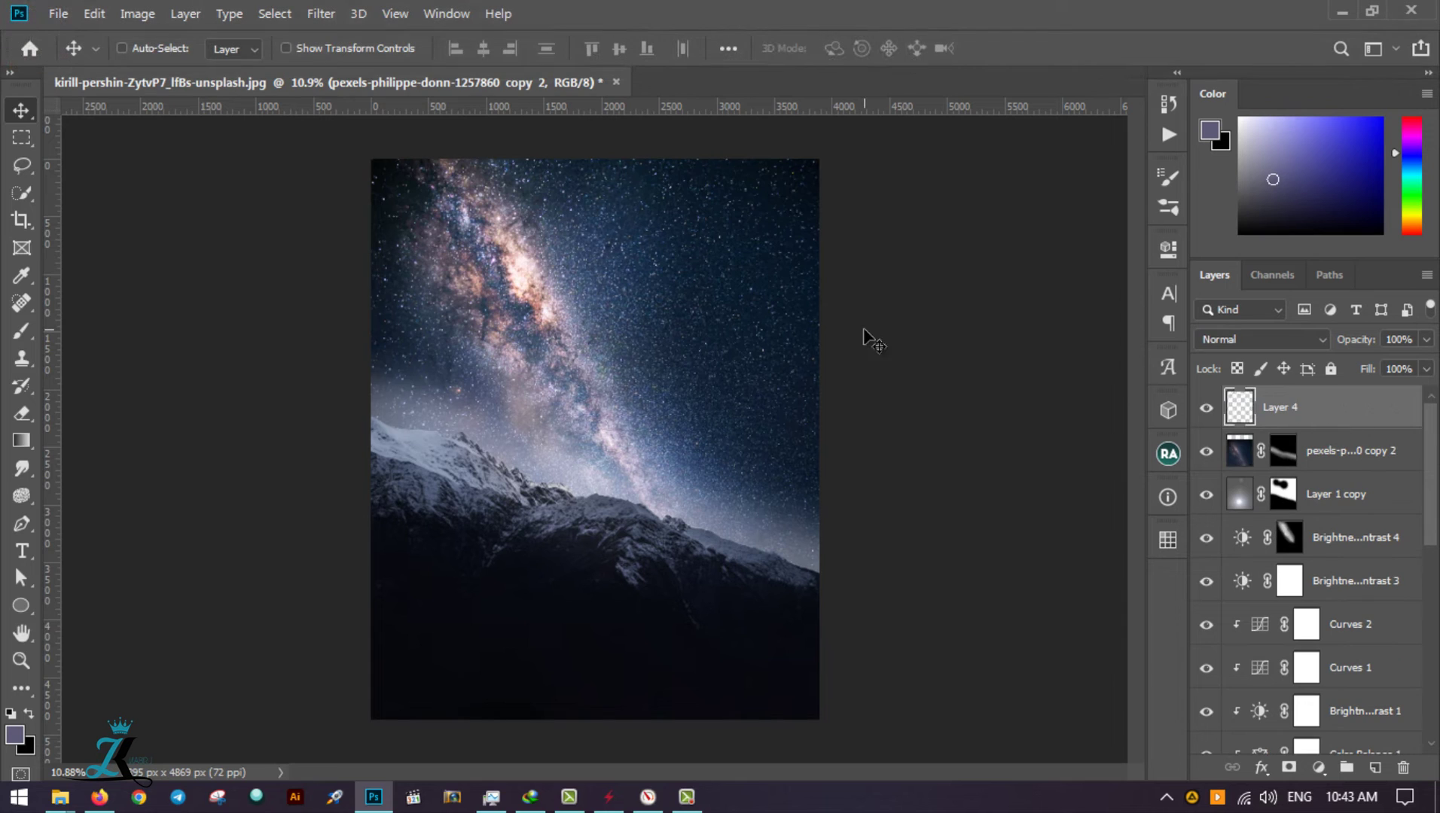
# Step: Stamp all visible layers into a merged Layer 4 on top
pyautogui.hotkey('ctrl', 'shift', 'alt', 'e')
pyautogui.click(321, 14)
pyautogui.click(392, 140)
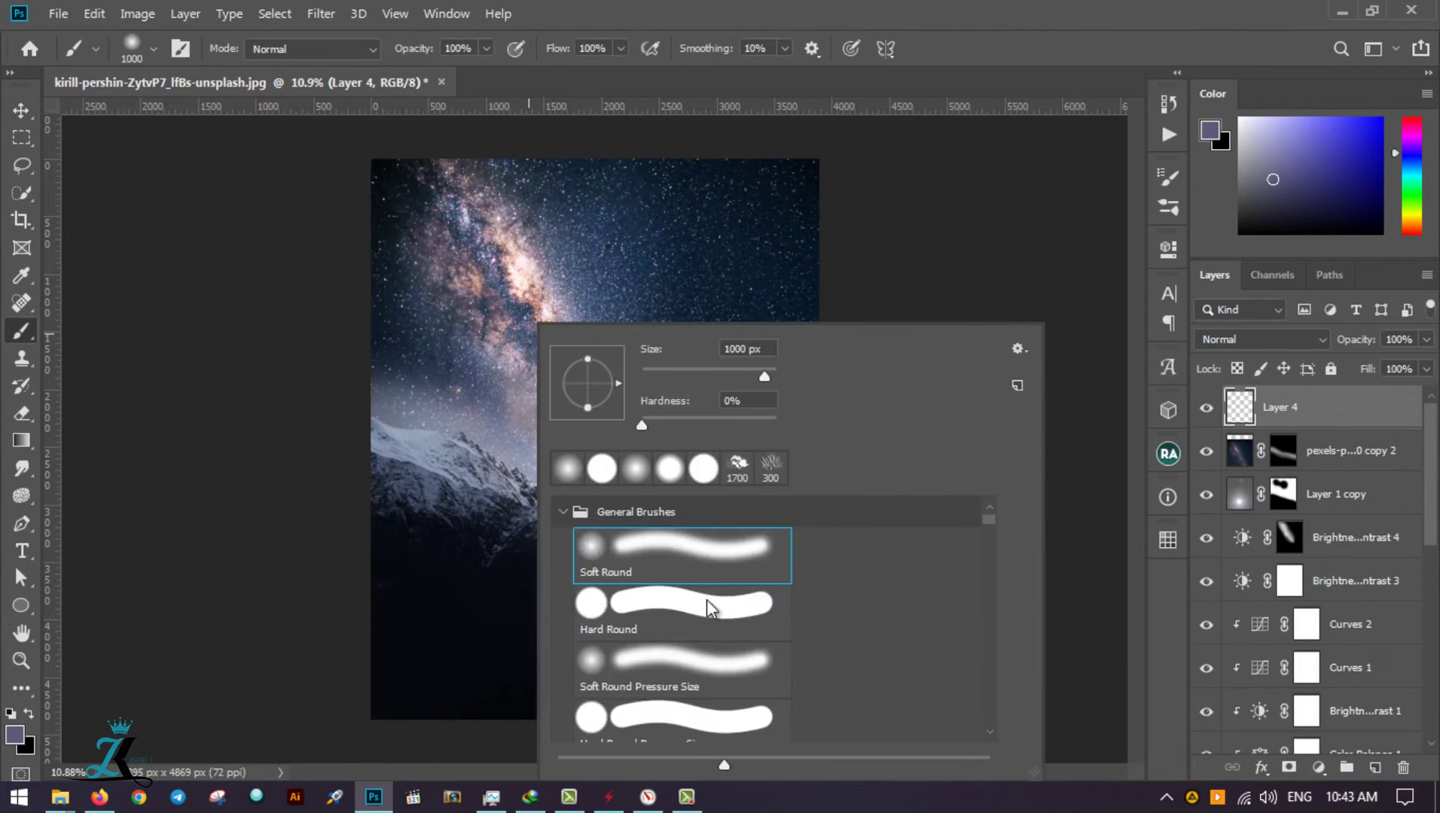
# Step: Brush faint white mist over the ridge with the 1700 px cloud brush at 11% opacity
pyautogui.doubleClick(738, 467)
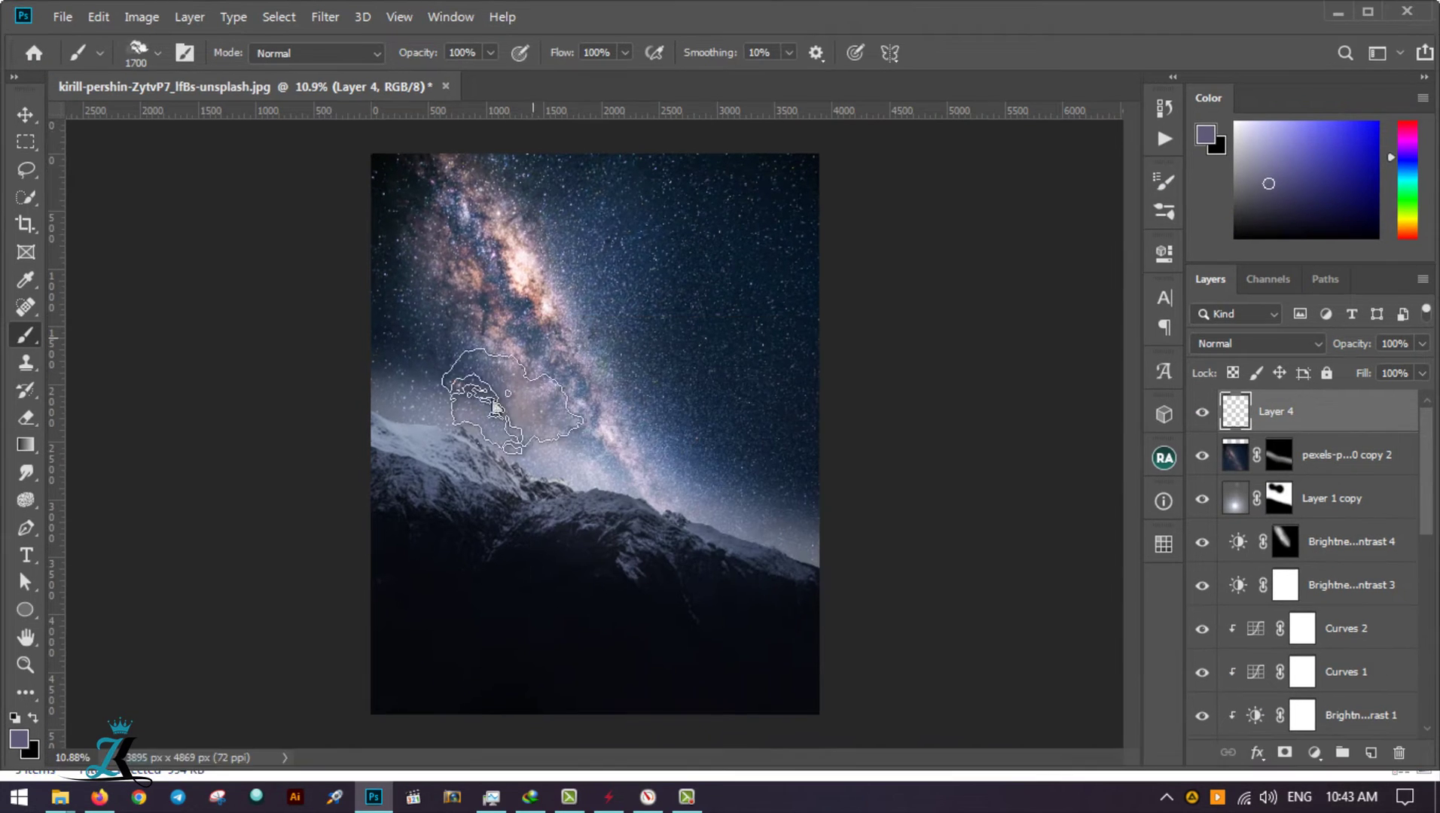
pyautogui.press('d')
pyautogui.press('x')
pyautogui.press('1')
pyautogui.press('1')
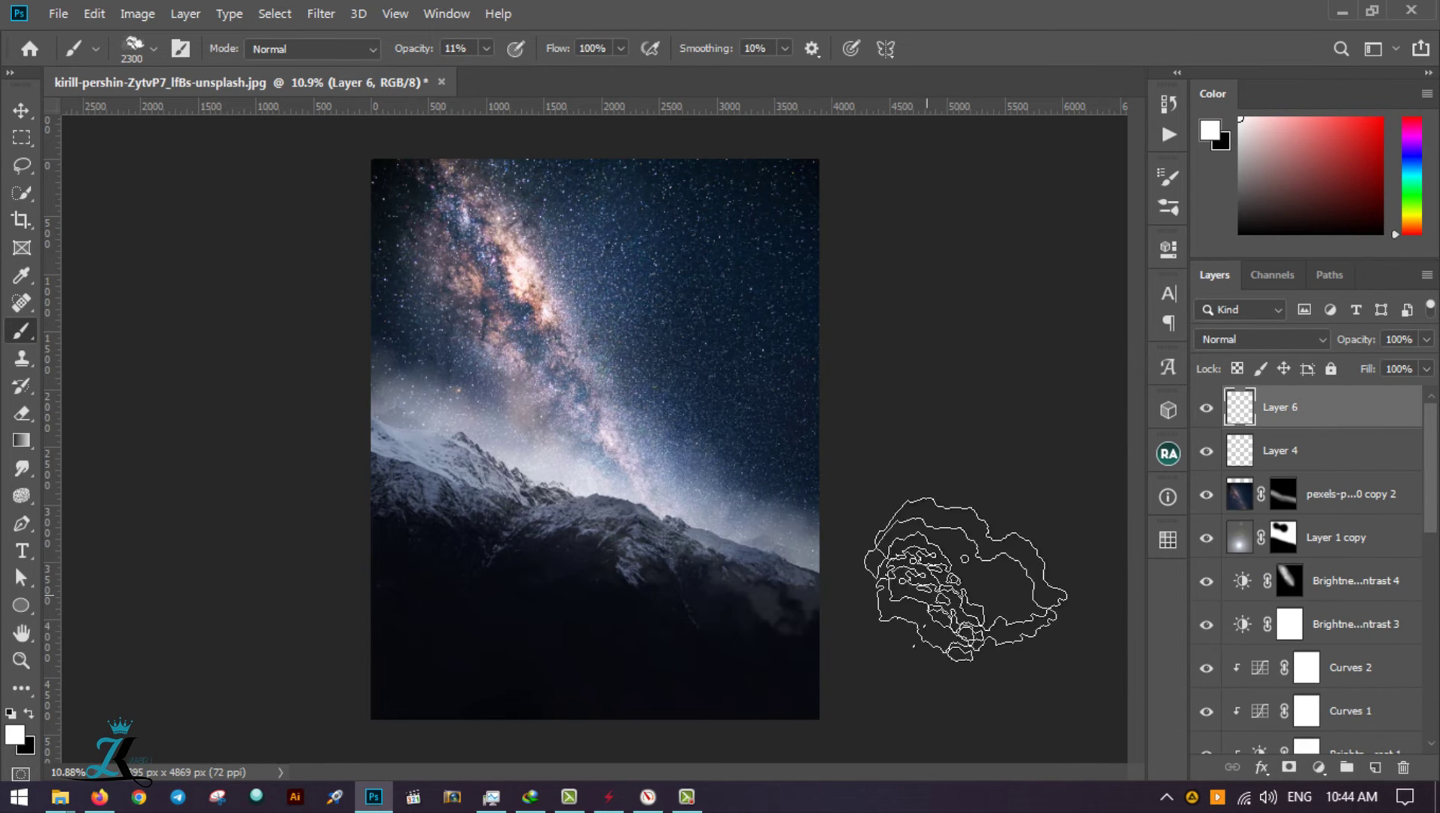
pyautogui.press('v')
pyautogui.moveTo(1426, 339); pyautogui.dragTo(1337, 368)
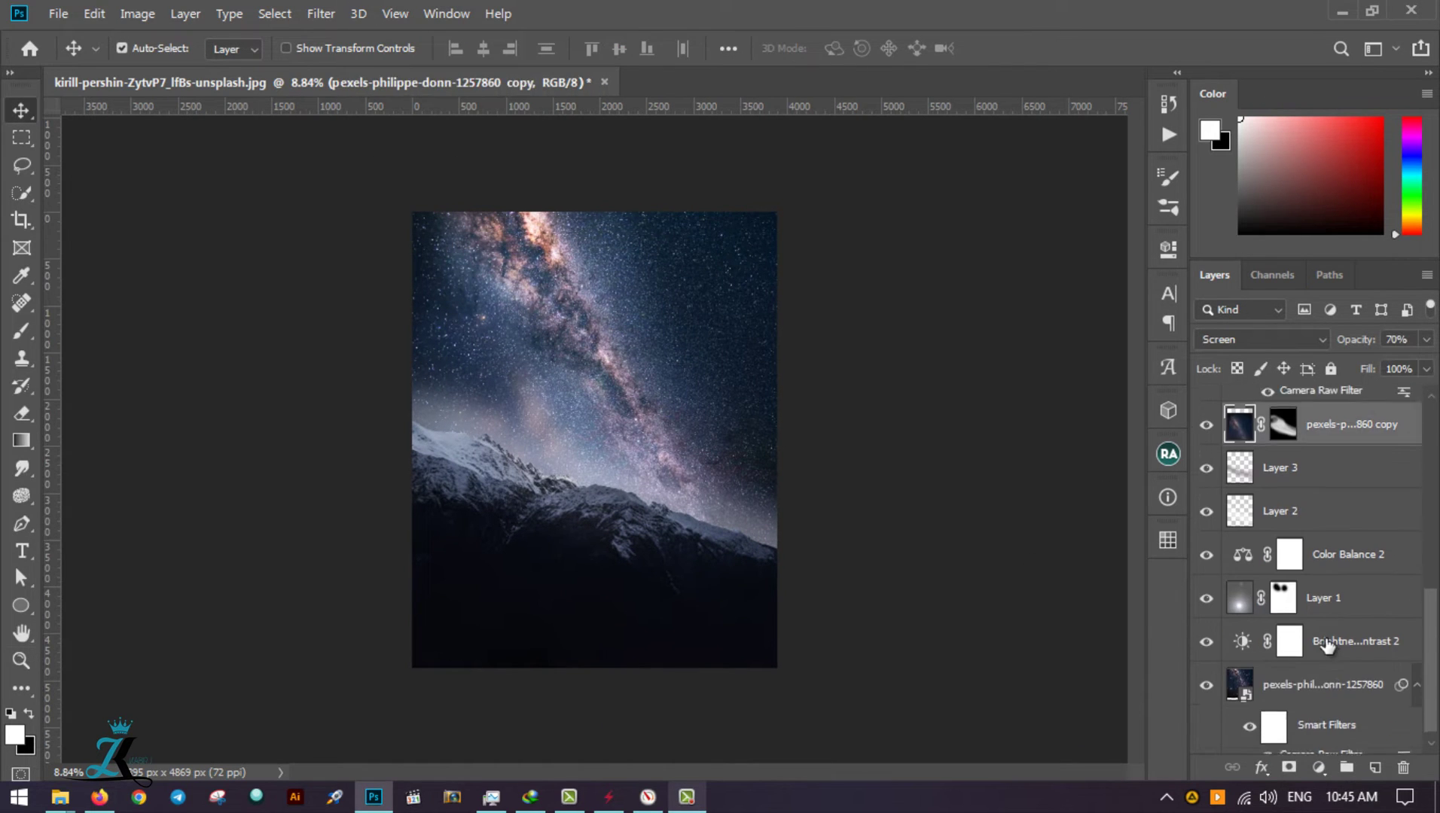
# Step: Resize the blurred sky copy, then step back through History states to undo it
pyautogui.hotkey('ctrl', 't')
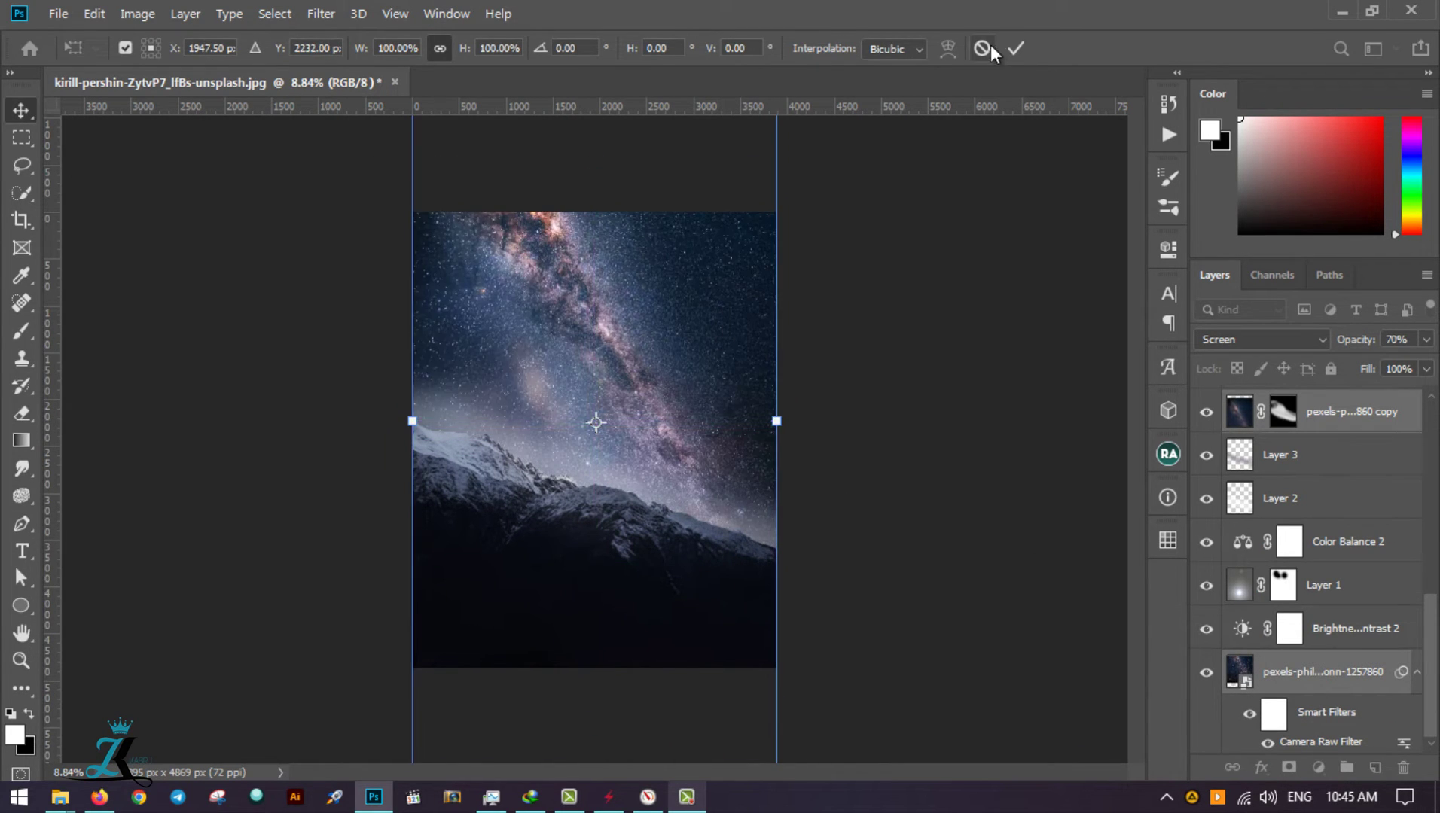
pyautogui.click(1015, 48)
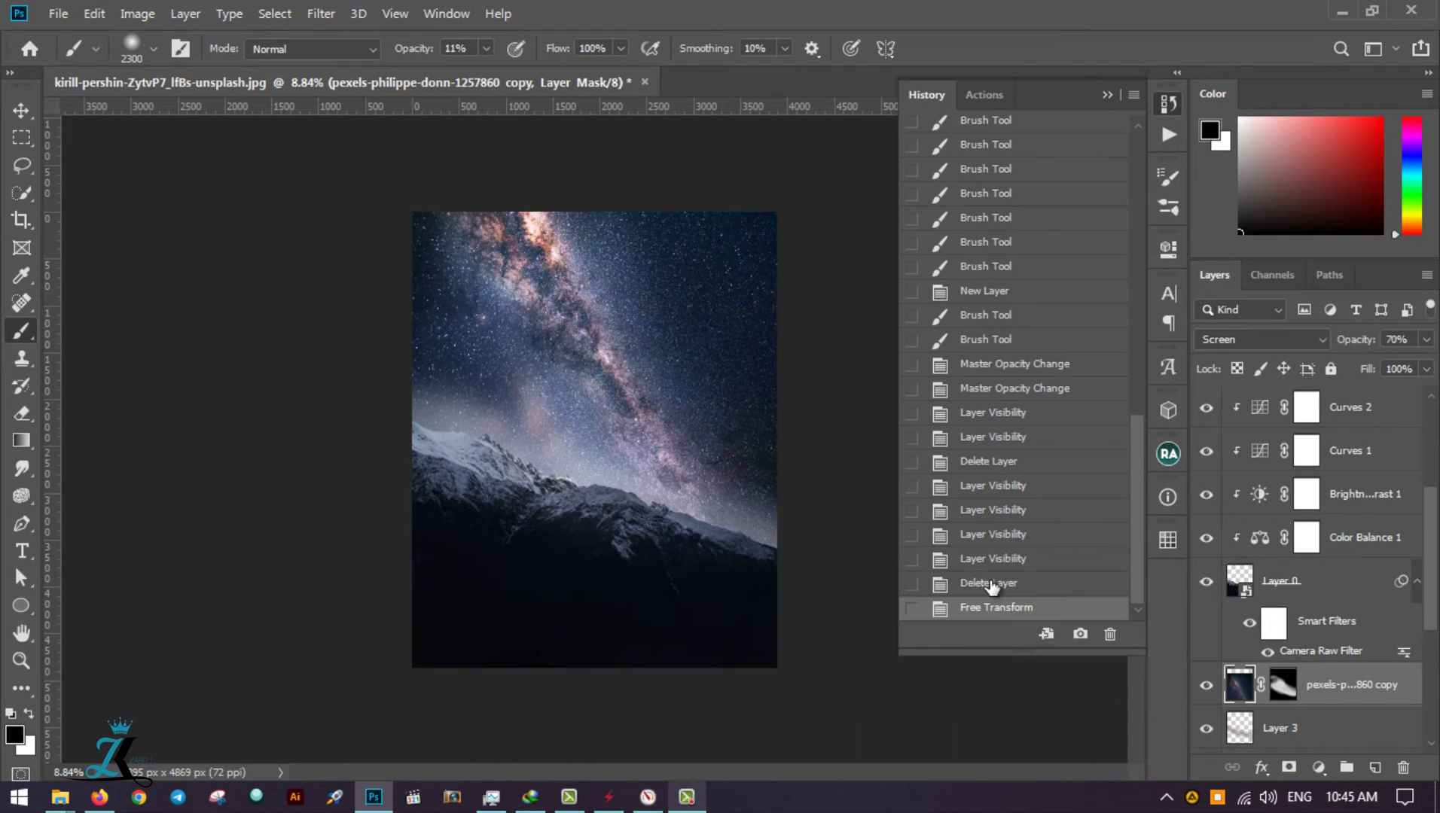
pyautogui.click(992, 561)
pyautogui.click(991, 607)
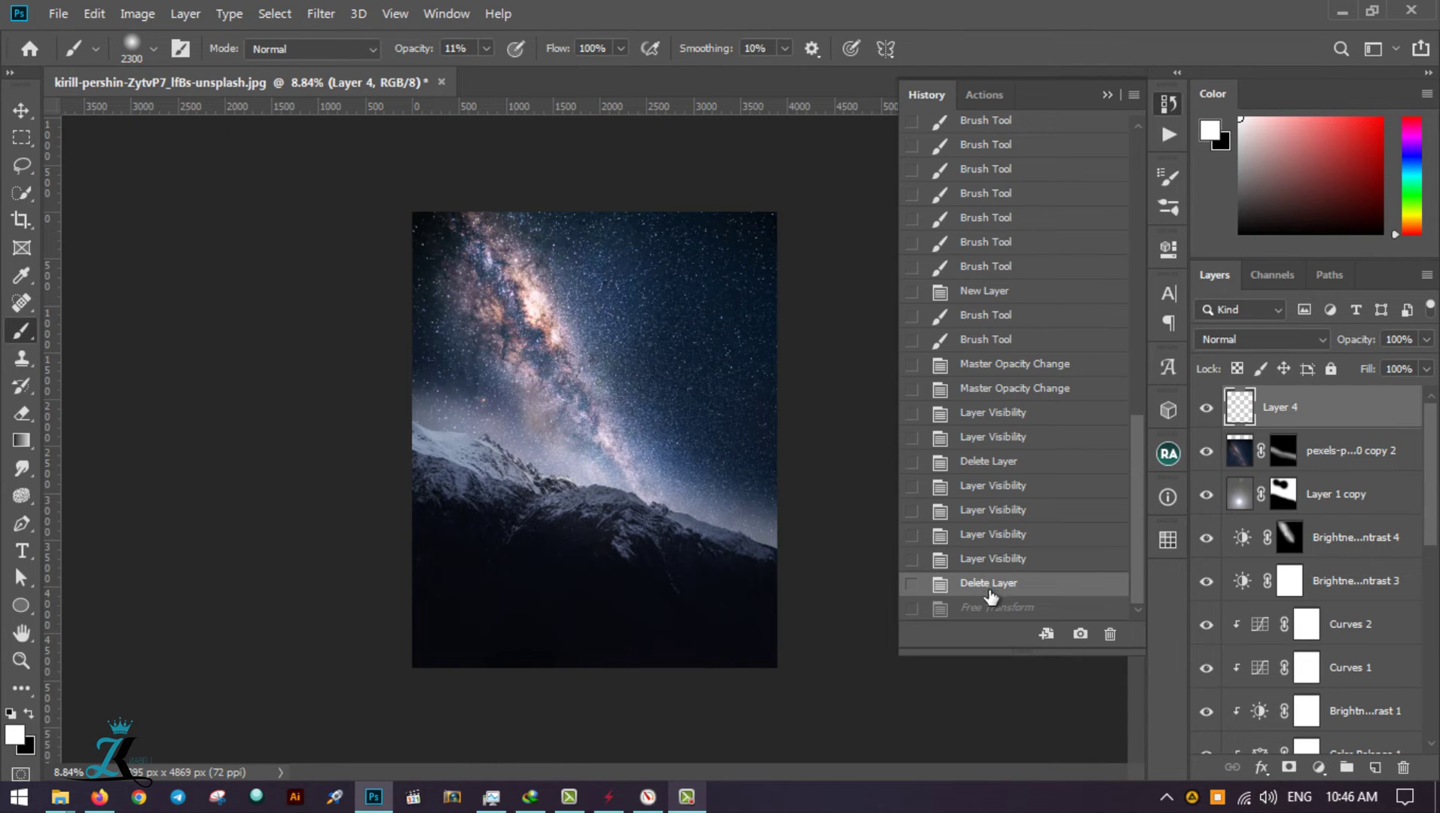
pyautogui.click(993, 607)
pyautogui.click(994, 586)
# Step: Try repositioning the second blurred sky copy, then cancel the stray transforms
pyautogui.click(1348, 450)
pyautogui.scroll(-5, 1356, 602)
pyautogui.scroll(5, 1351, 595)
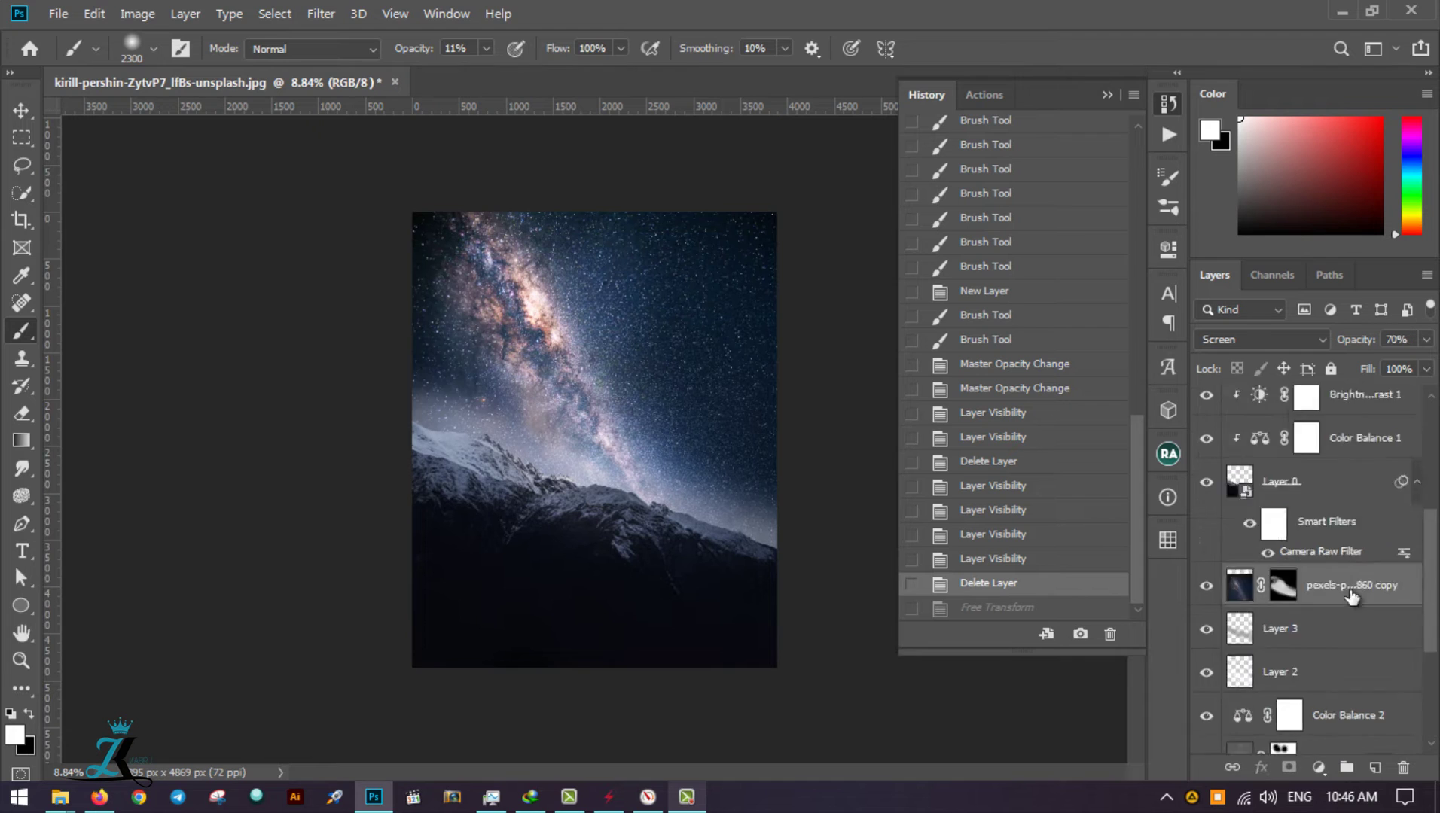
pyautogui.hotkey('ctrl', 't')
pyautogui.moveTo(721, 422); pyautogui.dragTo(726, 392)
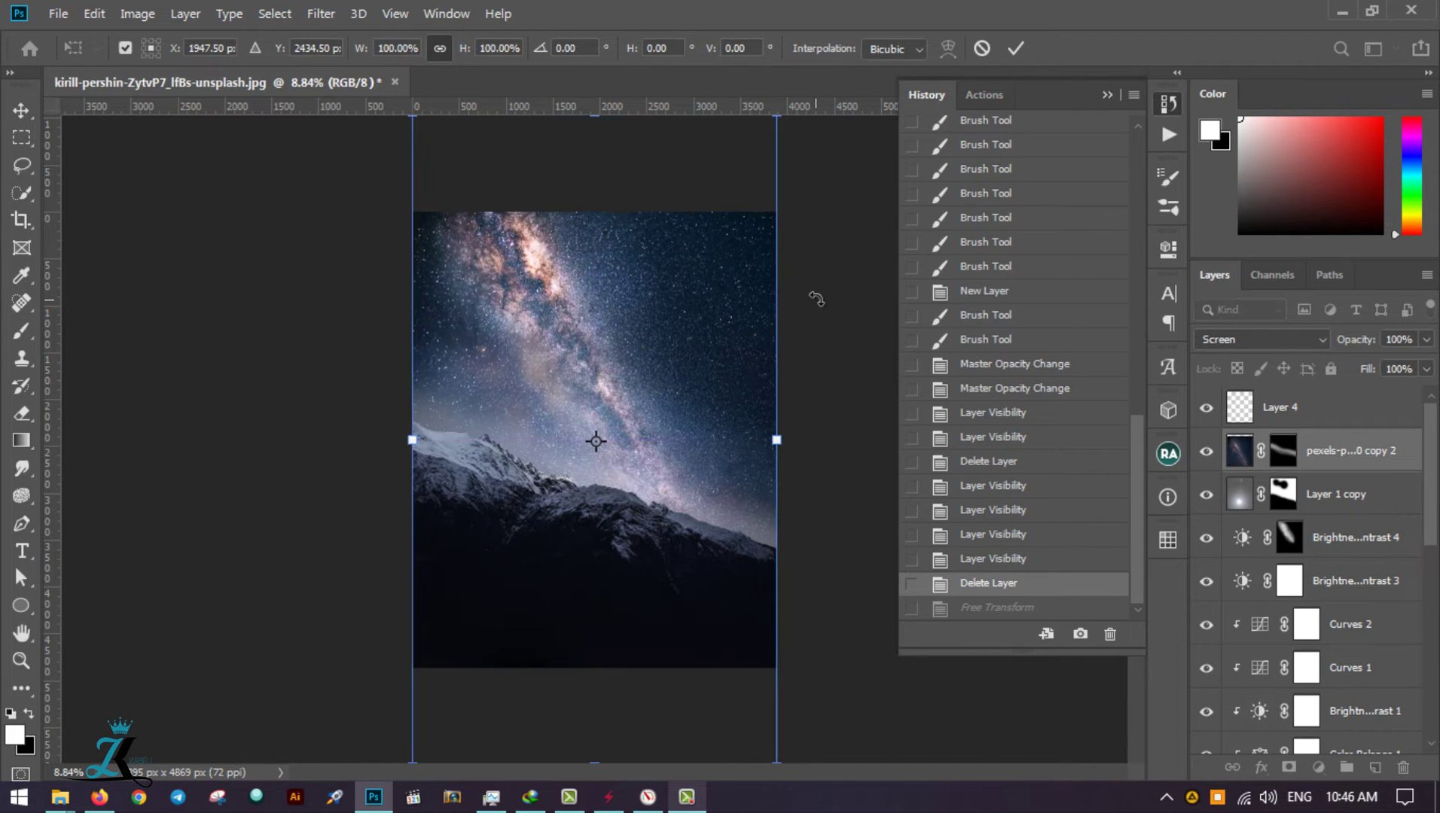
pyautogui.press('Escape')
pyautogui.hotkey('ctrl', 't')
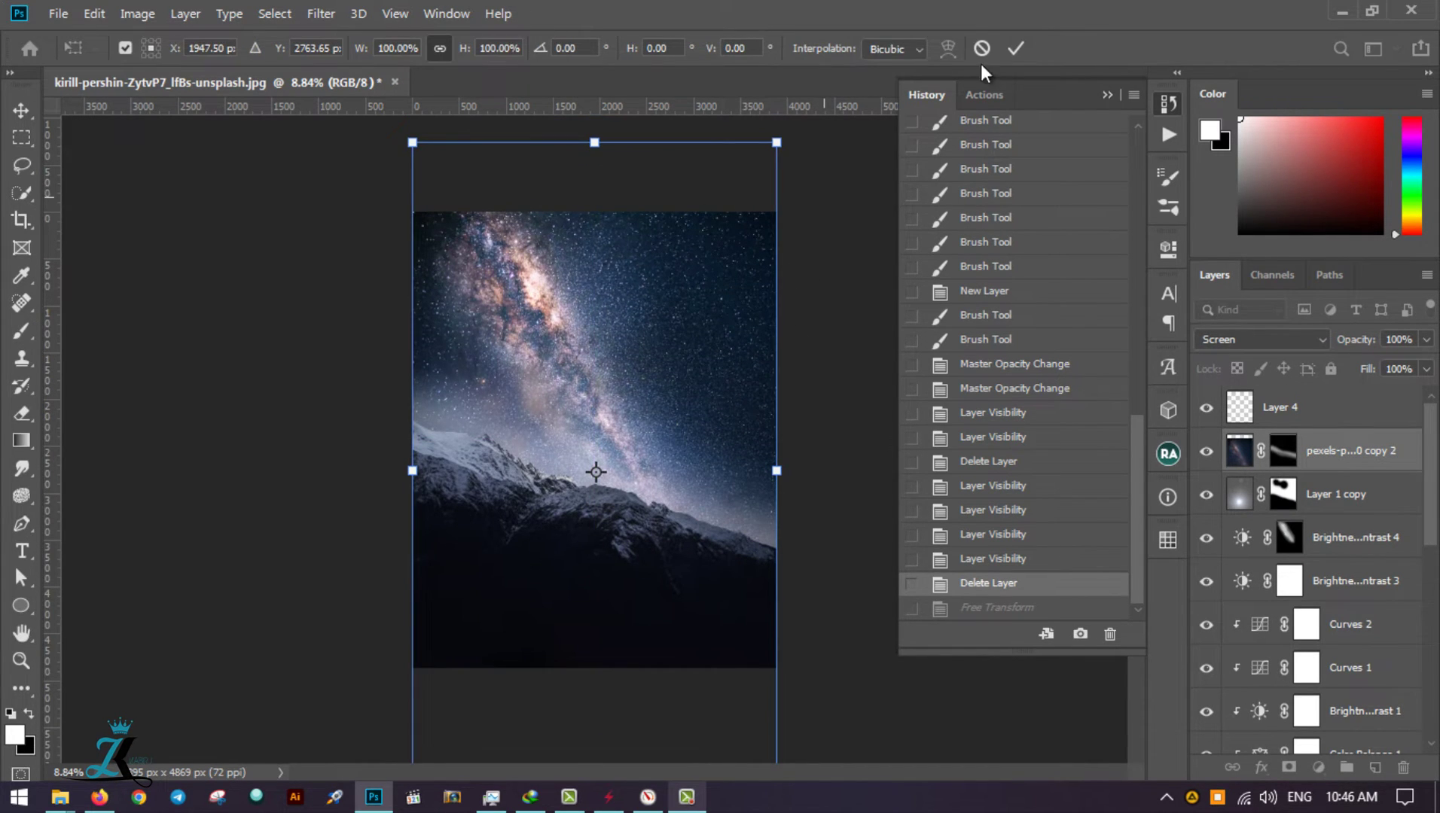
pyautogui.click(981, 47)
pyautogui.click(1314, 411)
# Step: In Camera Raw on Layer 4, cool white balance, raise exposure and contrast, lift highlights and shadows
pyautogui.click(321, 13)
pyautogui.click(422, 140)
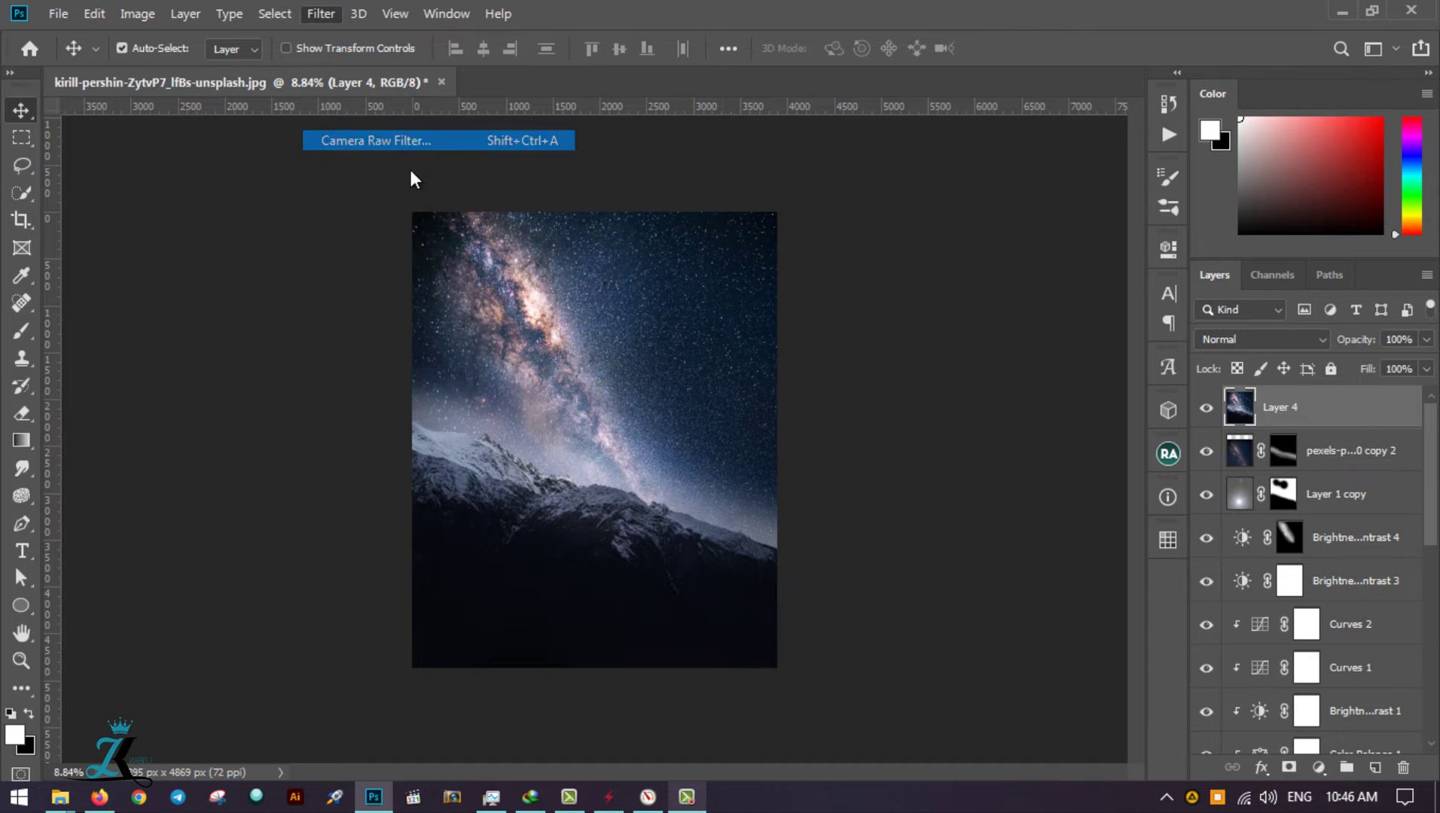
pyautogui.moveTo(1111, 411); pyautogui.dragTo(1107, 444)
pyautogui.moveTo(1111, 494)
pyautogui.mouseDown()
pyautogui.moveTo(1137, 557)
pyautogui.moveTo(1129, 589)
pyautogui.mouseUp()
pyautogui.moveTo(1110, 621)
pyautogui.mouseDown()
pyautogui.moveTo(1076, 621)
pyautogui.moveTo(1118, 621)
pyautogui.moveTo(1119, 602)
pyautogui.mouseUp()
pyautogui.scroll(-1, 1118, 621)
pyautogui.scroll(-3, 1124, 646)
pyautogui.scroll(5, 1124, 527)
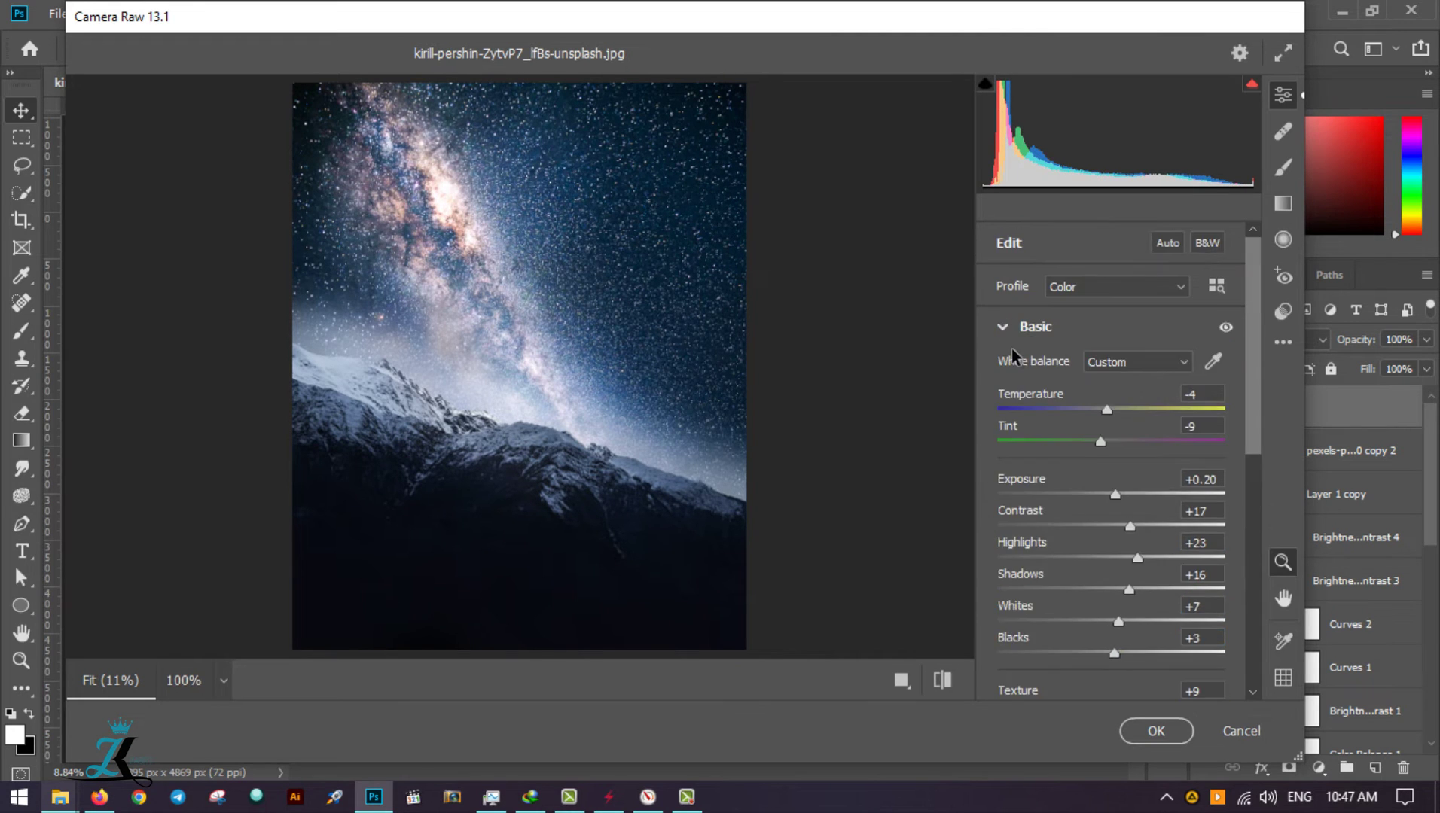
# Step: Reshape the Blue channel tone curve with three added points
pyautogui.click(1035, 332)
pyautogui.click(1037, 275)
pyautogui.click(1154, 310)
pyautogui.moveTo(1176, 392); pyautogui.dragTo(1177, 397)
pyautogui.click(1117, 453)
pyautogui.click(1053, 515)
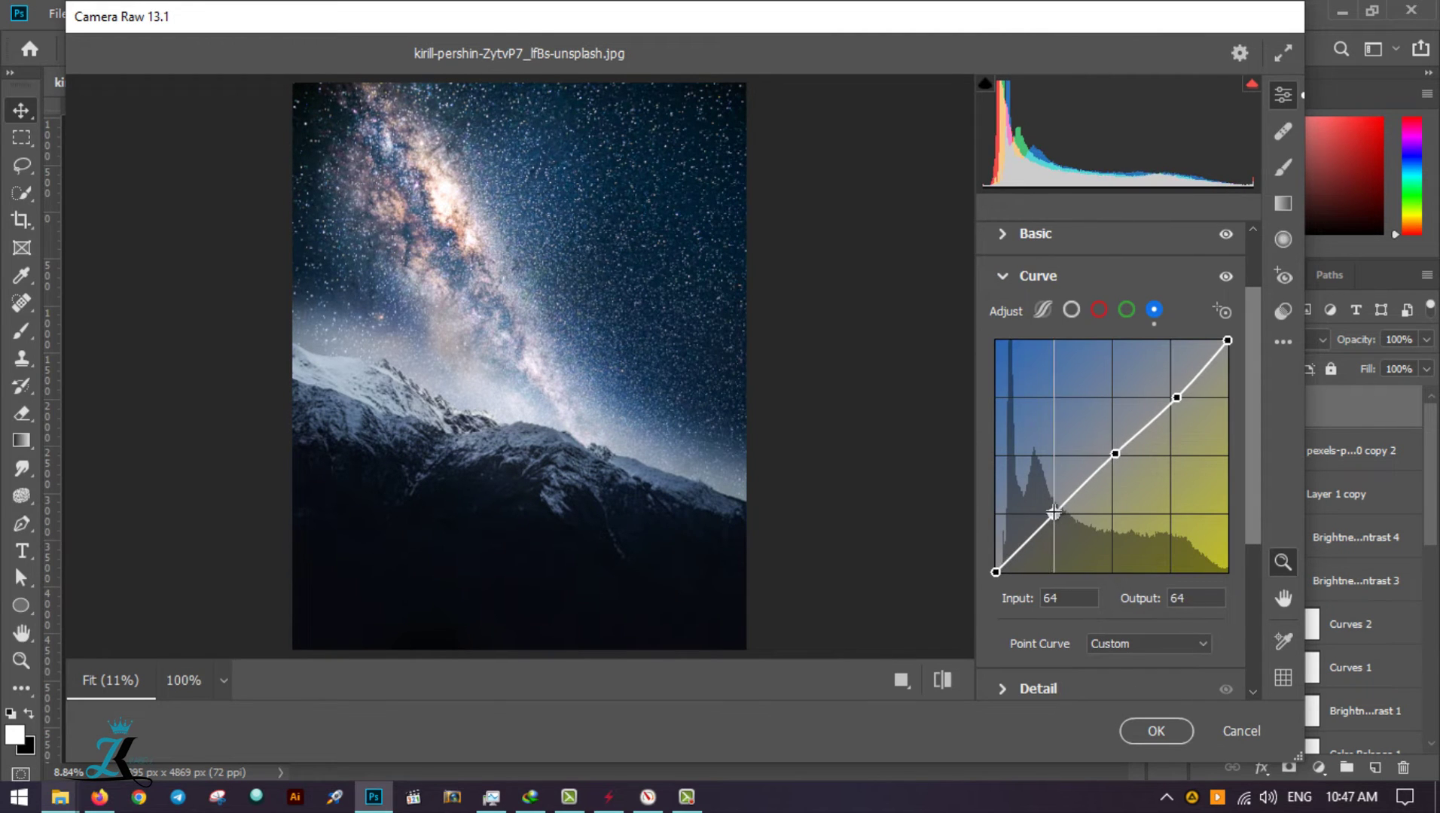
pyautogui.moveTo(1117, 453); pyautogui.dragTo(1120, 460)
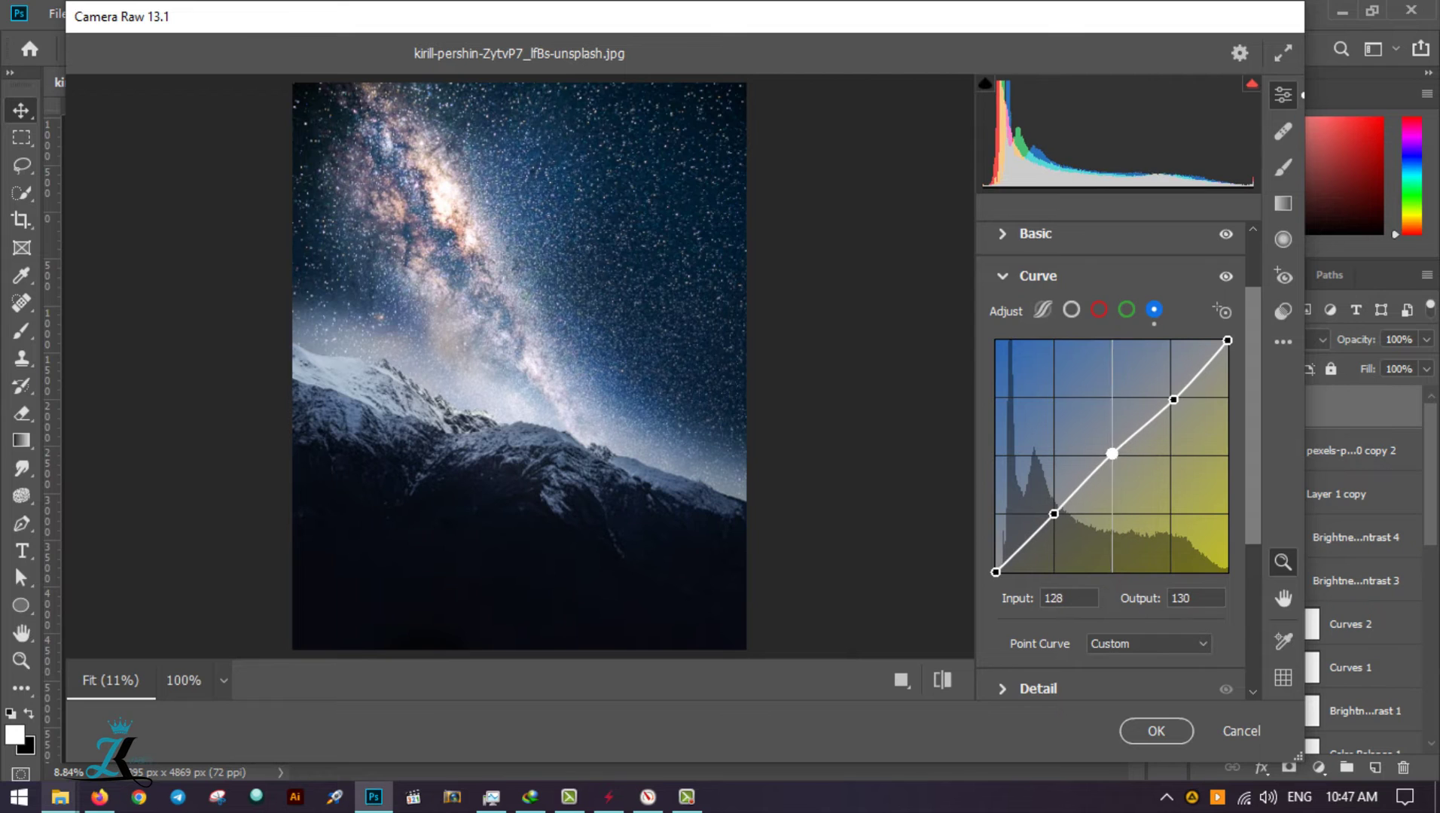
pyautogui.click(1037, 276)
# Step: Adjust the vignette, set Calibration Blue Hue to +3, and apply the Camera Raw grade
pyautogui.click(1042, 623)
pyautogui.moveTo(1119, 636)
pyautogui.mouseDown()
pyautogui.moveTo(1086, 637)
pyautogui.moveTo(1113, 644)
pyautogui.mouseUp()
pyautogui.doubleClick(1087, 636)
pyautogui.click(1111, 661)
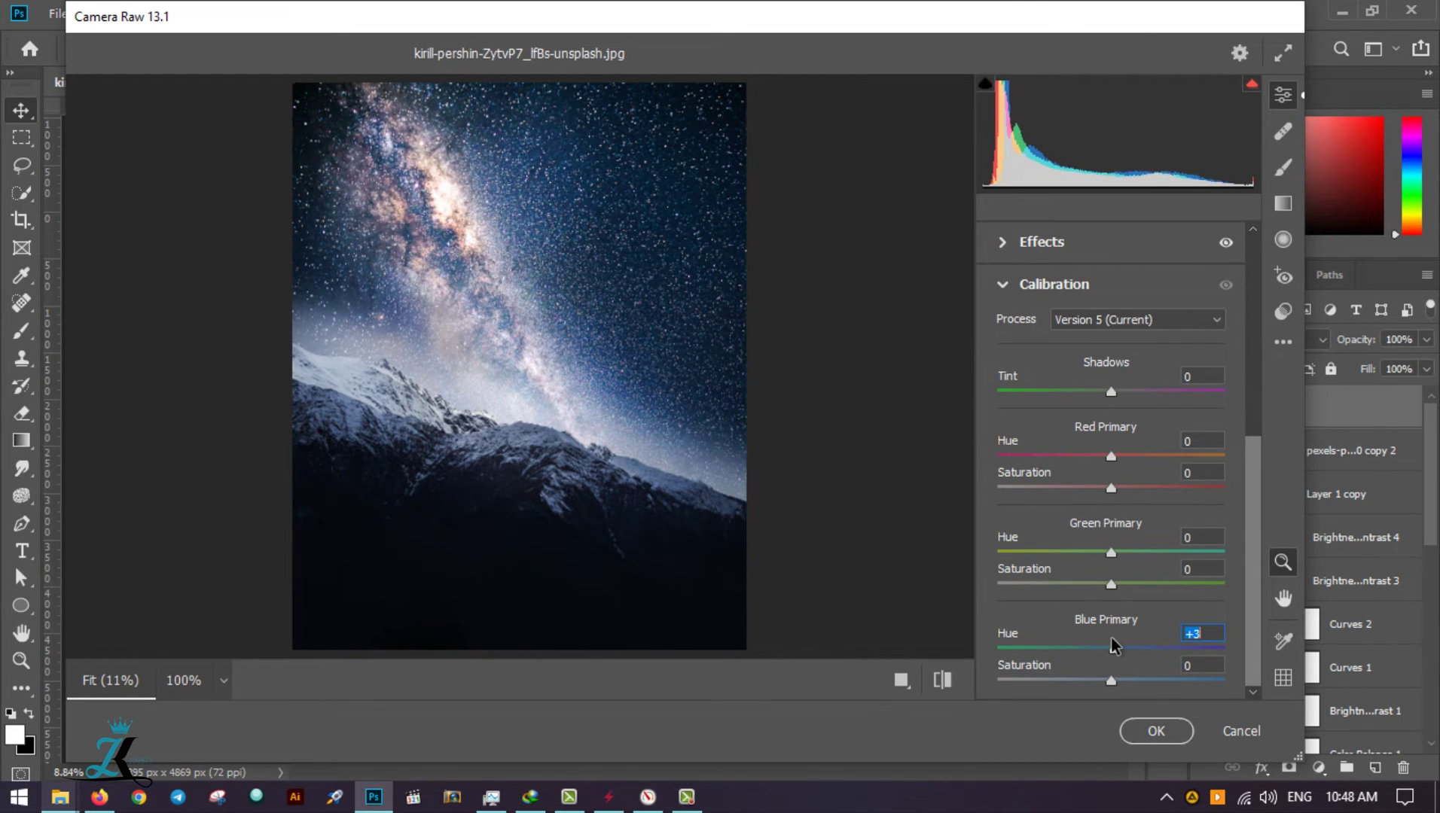
pyautogui.scroll(10, 1014, 473)
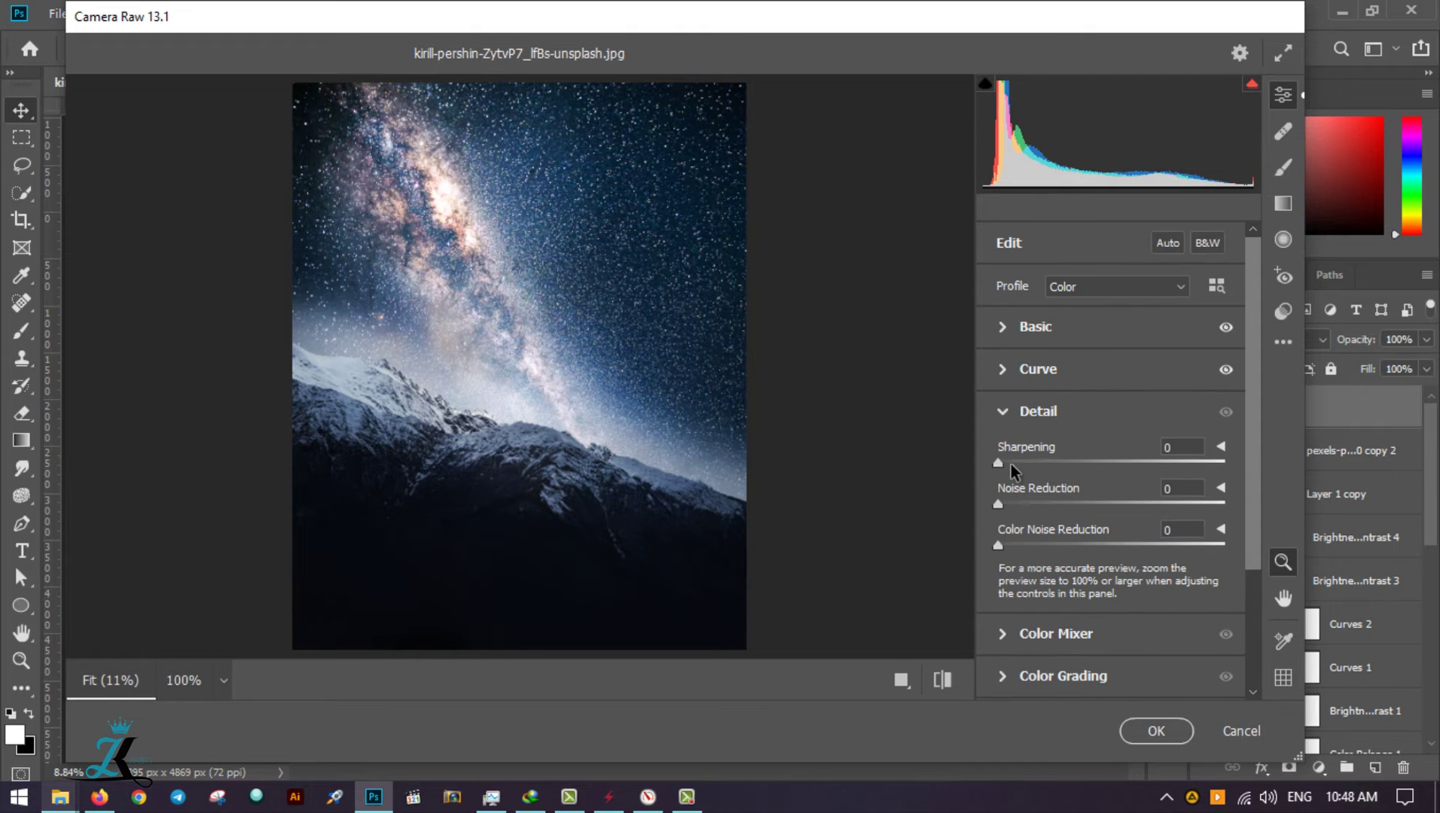
pyautogui.press('Return')
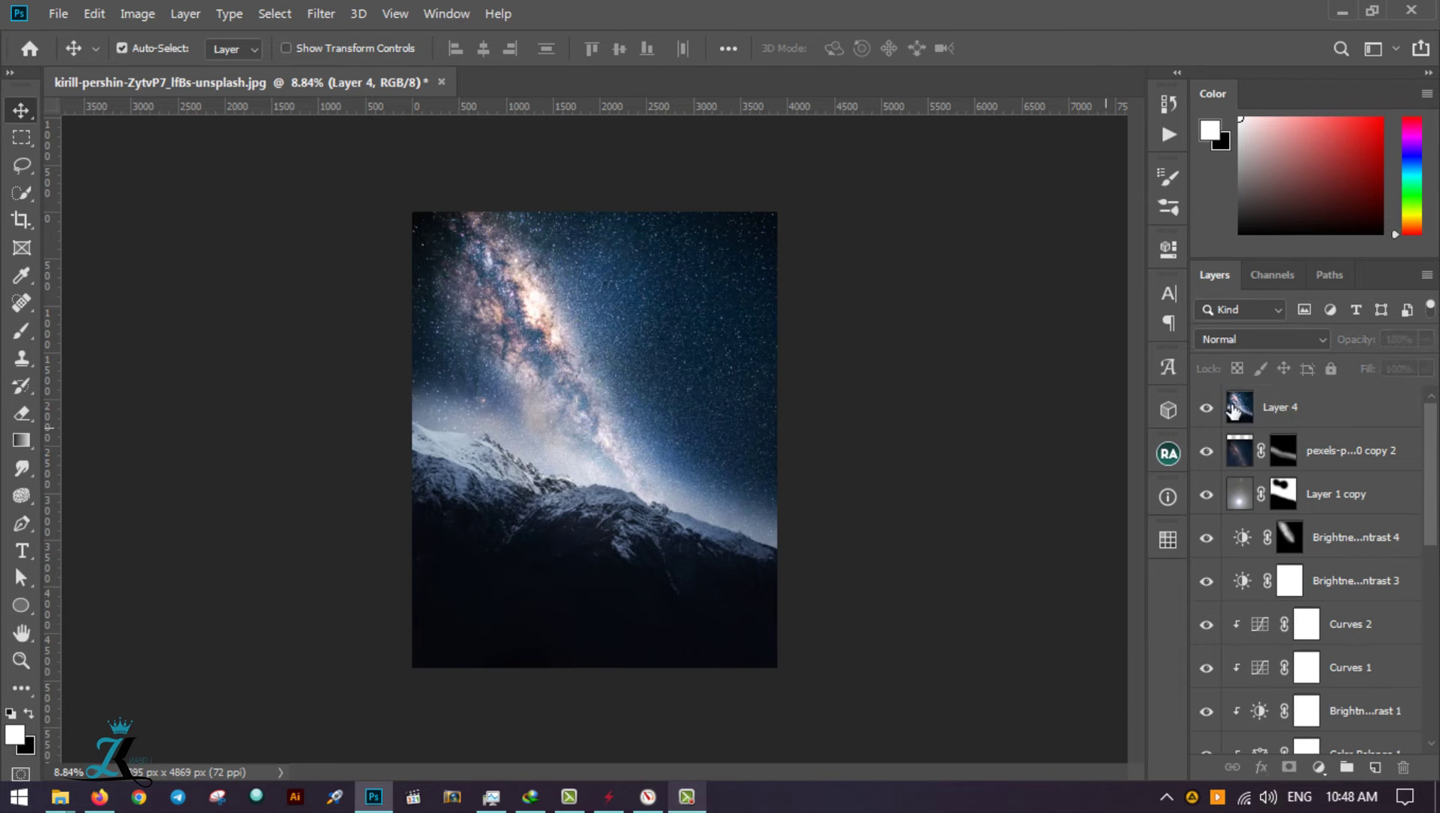
# Step: Duplicate Layer 4 and paint a Camera Raw adjustment-brush area over the Milky Way
pyautogui.hotkey('ctrl', 'j')
pyautogui.click(321, 13)
pyautogui.click(354, 30)
pyautogui.press('b')
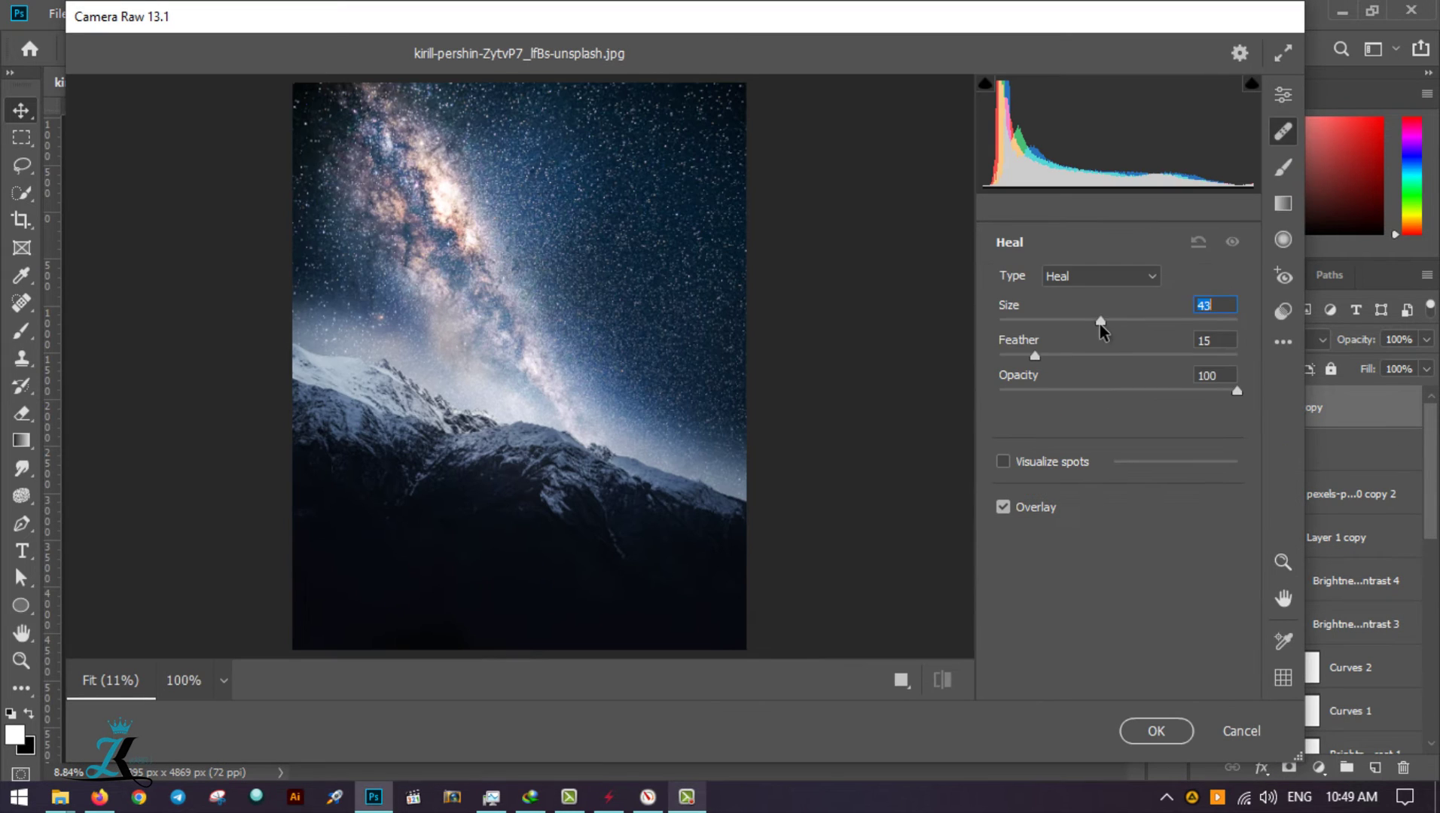
pyautogui.click(1284, 168)
pyautogui.moveTo(400, 127); pyautogui.dragTo(467, 283)
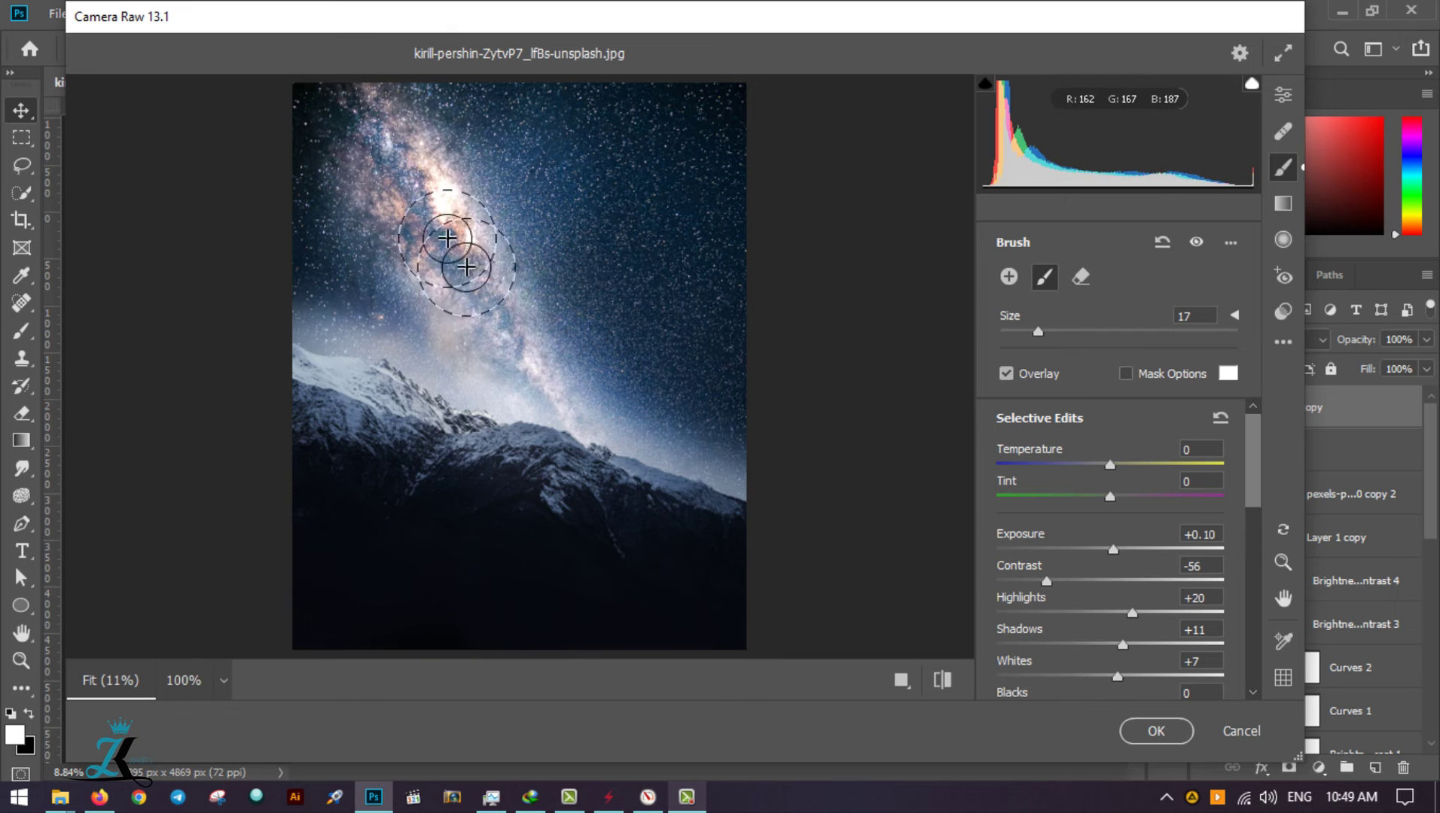
pyautogui.click(1230, 242)
pyautogui.click(1206, 299)
# Step: Lower the brushed area's exposure, raise its contrast, and apply the local Camera Raw edits
pyautogui.moveTo(1110, 580)
pyautogui.mouseDown()
pyautogui.moveTo(1137, 575)
pyautogui.moveTo(1132, 549)
pyautogui.moveTo(1105, 548)
pyautogui.mouseUp()
pyautogui.moveTo(1137, 580)
pyautogui.mouseDown()
pyautogui.moveTo(1153, 587)
pyautogui.moveTo(1129, 612)
pyautogui.mouseUp()
pyautogui.scroll(-2, 1129, 612)
pyautogui.moveTo(1110, 662)
pyautogui.mouseDown()
pyautogui.moveTo(1141, 662)
pyautogui.moveTo(1119, 673)
pyautogui.mouseUp()
pyautogui.scroll(-3, 1123, 645)
pyautogui.scroll(-1, 1110, 618)
pyautogui.scroll(-2, 1120, 672)
pyautogui.click(1156, 730)
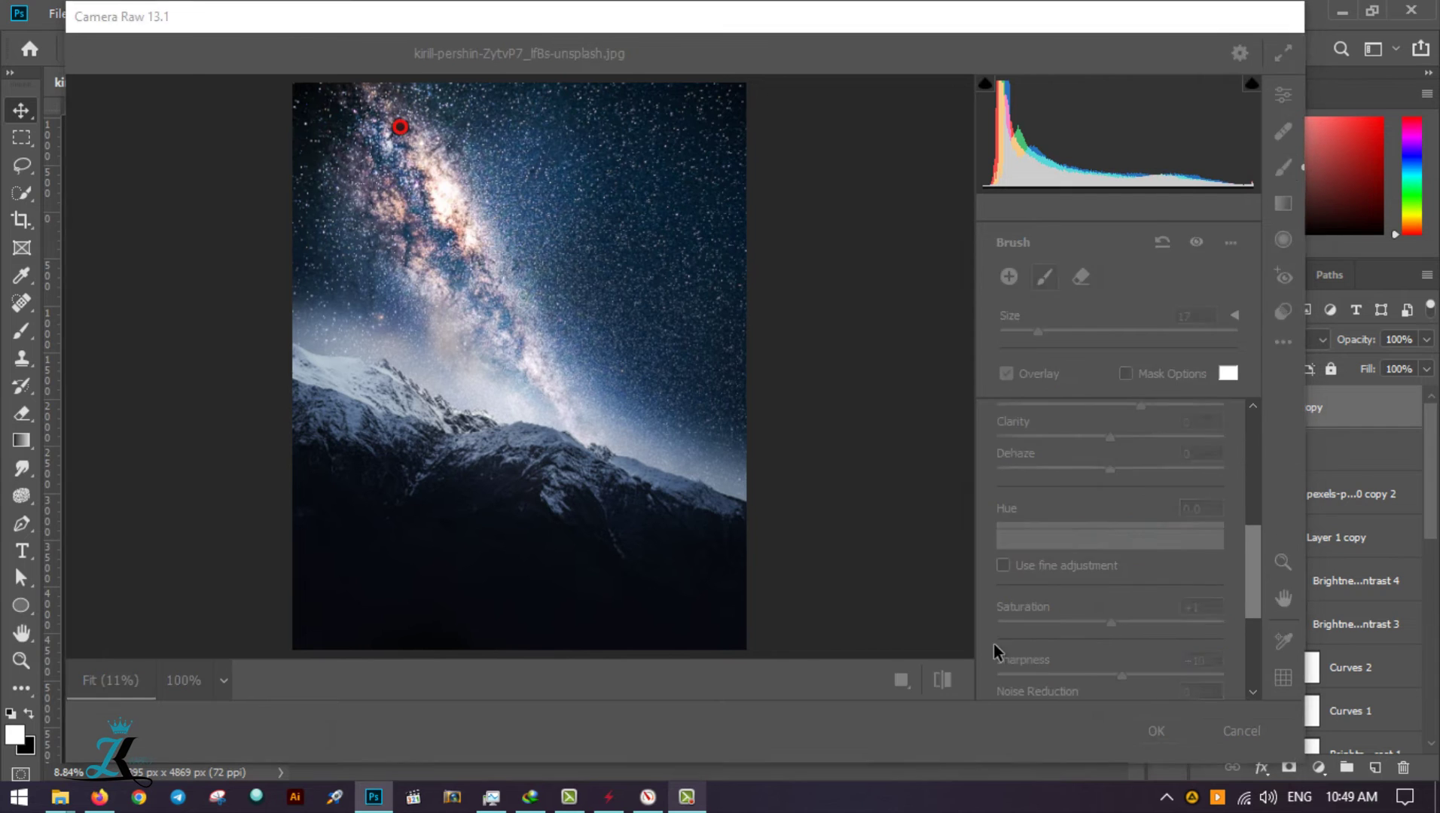
# Step: Set Layer 4 copy to 82% opacity and stamp the visible image into Layer 5
pyautogui.moveTo(588, 436); pyautogui.dragTo(602, 437)
pyautogui.moveTo(1425, 340); pyautogui.dragTo(1406, 366)
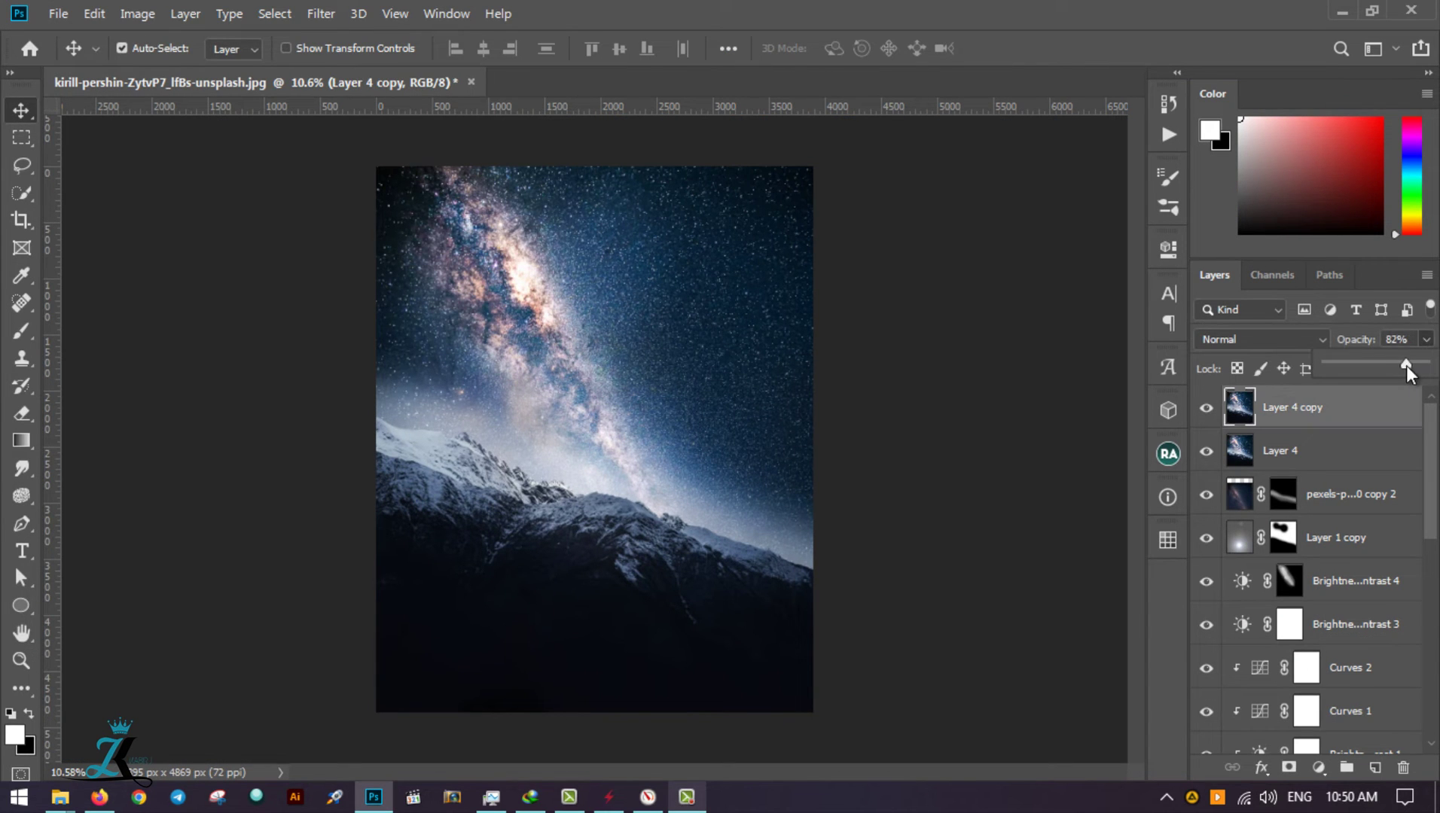
pyautogui.click(1207, 410)
pyautogui.hotkey('ctrl', 'alt', 'shift', 'e')
pyautogui.click(321, 13)
# Step: Set Color Efex Pro's Cross Processing to method T04 at 52% opacity
pyautogui.click(682, 414)
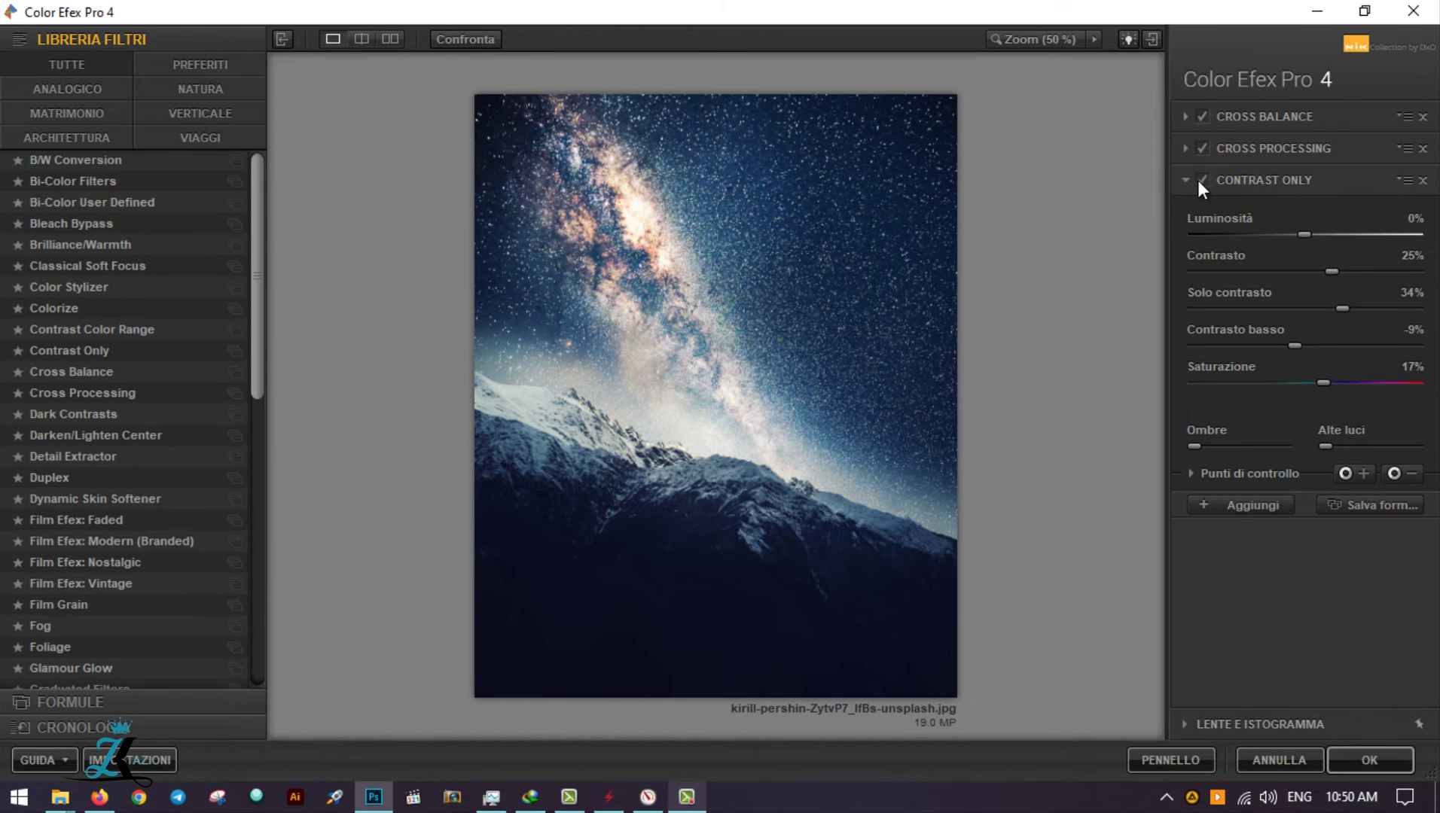
pyautogui.click(1185, 148)
pyautogui.click(1363, 194)
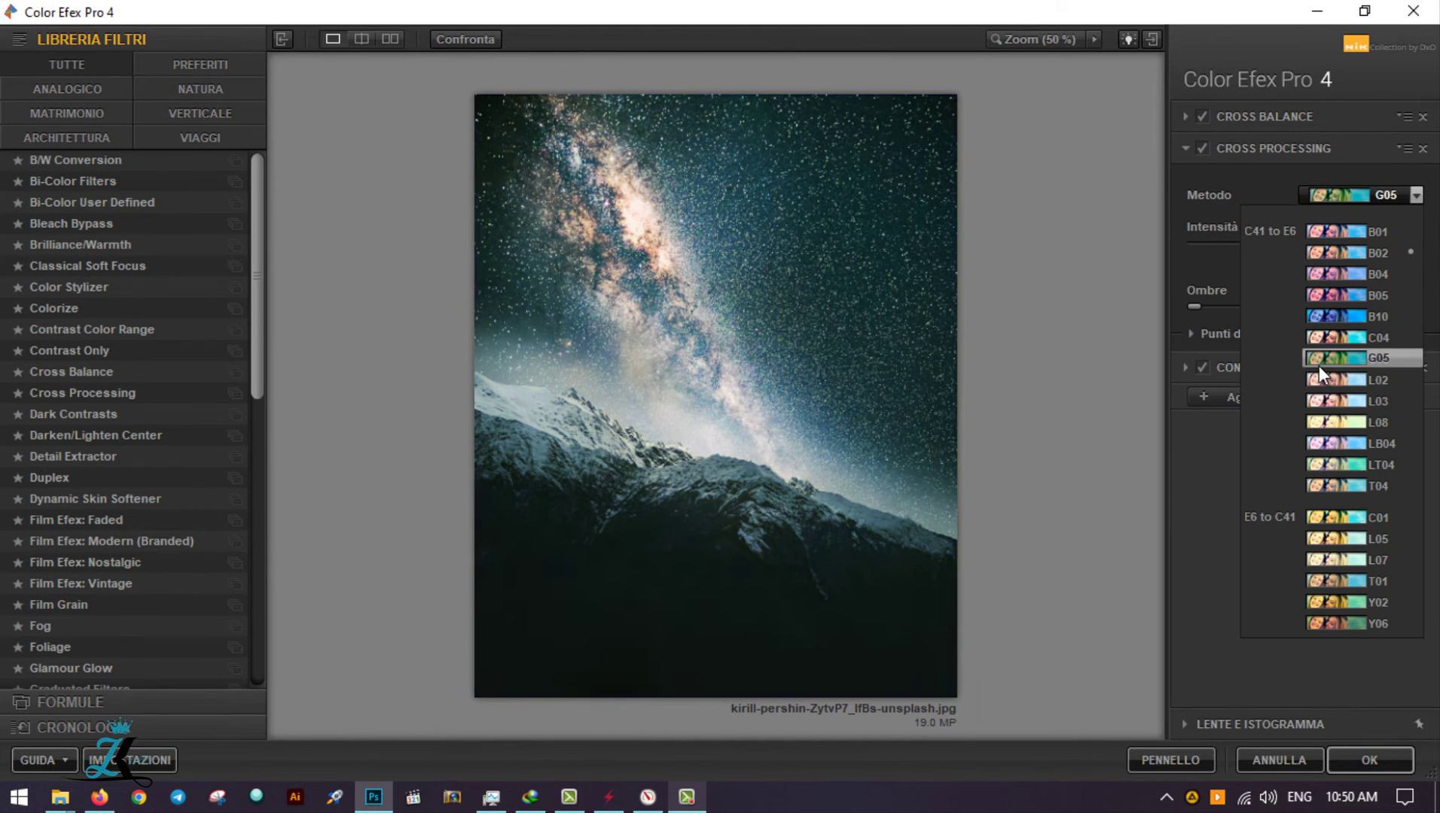
pyautogui.click(1343, 450)
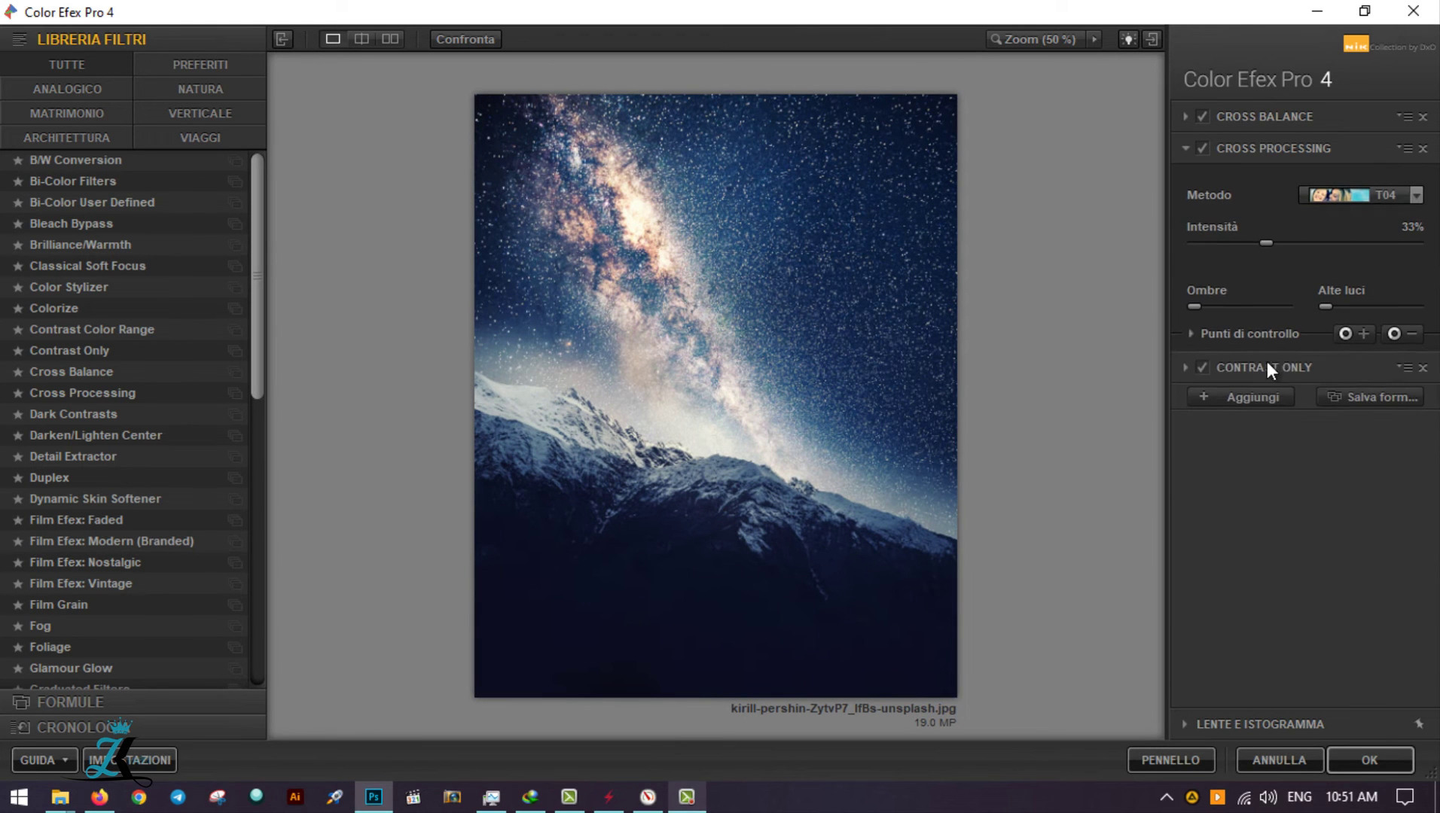
pyautogui.click(1310, 379)
pyautogui.moveTo(1309, 379); pyautogui.dragTo(1306, 379)
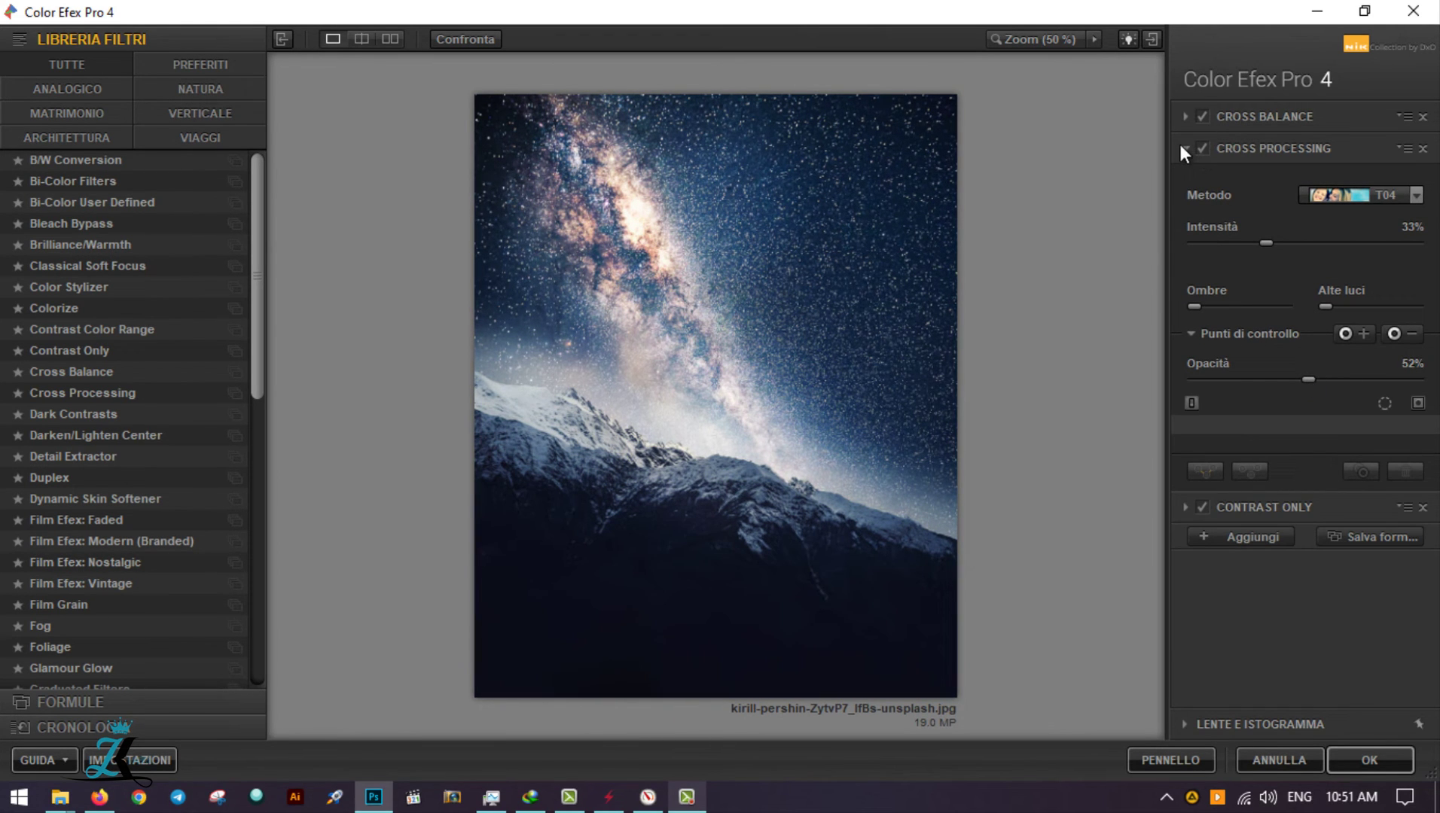
pyautogui.click(1196, 512)
# Step: Add Glamour Glow with 19% temperature, reduced shadows and 79% opacity, then apply the stack
pyautogui.click(1187, 185)
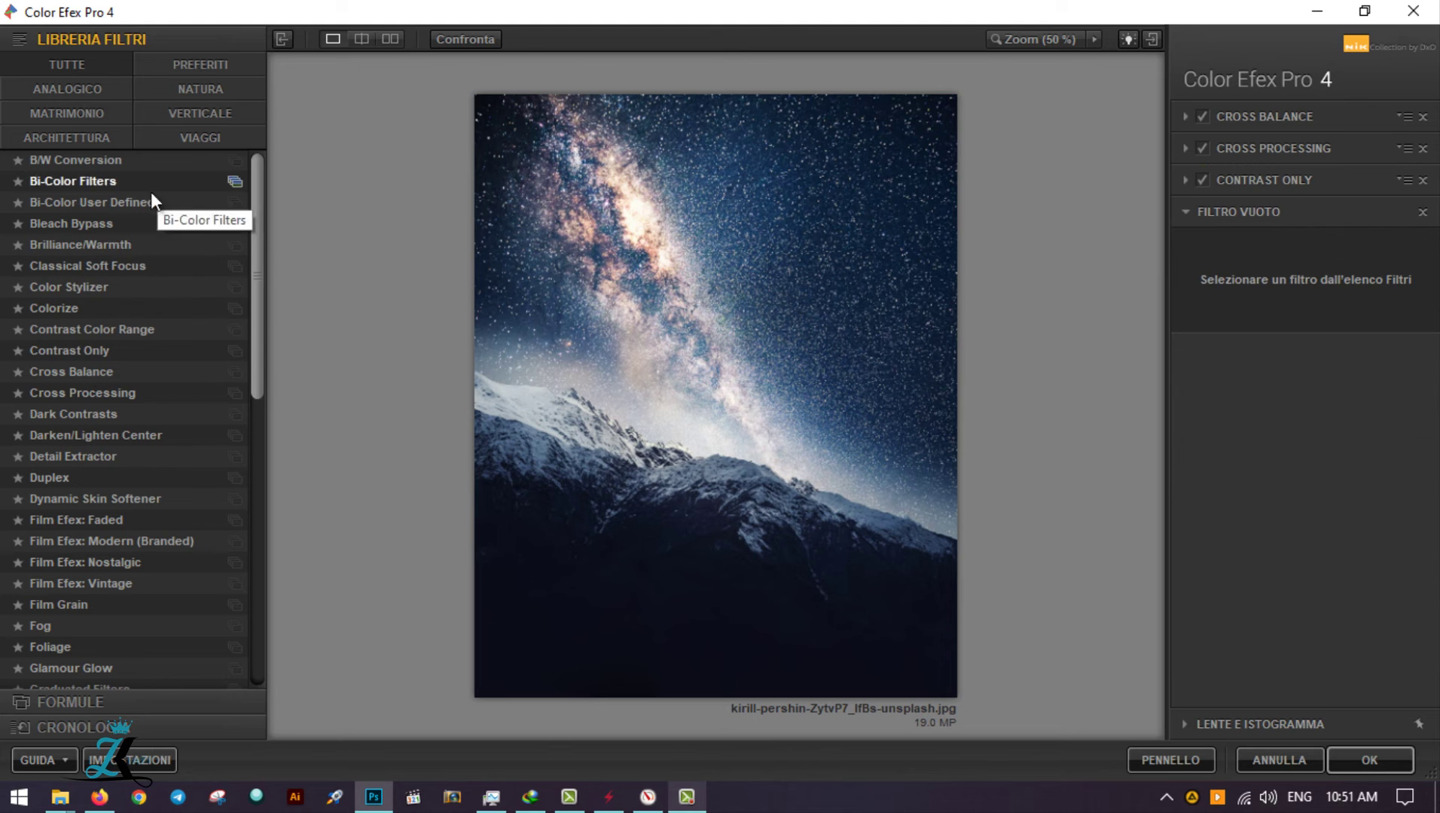
pyautogui.scroll(-2, 162, 405)
pyautogui.click(70, 541)
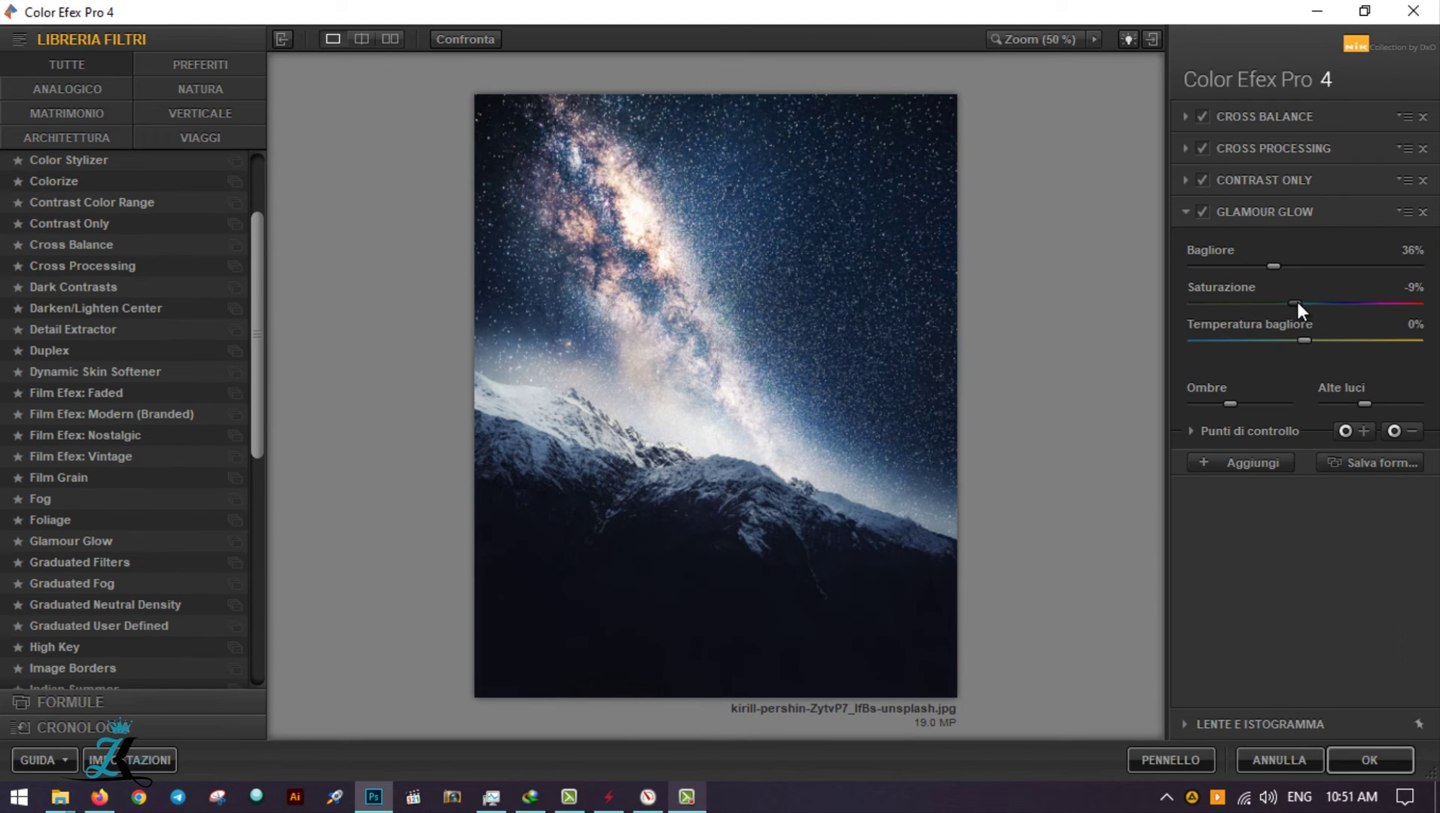
pyautogui.moveTo(1330, 341); pyautogui.dragTo(1326, 341)
pyautogui.moveTo(1230, 405); pyautogui.dragTo(1220, 407)
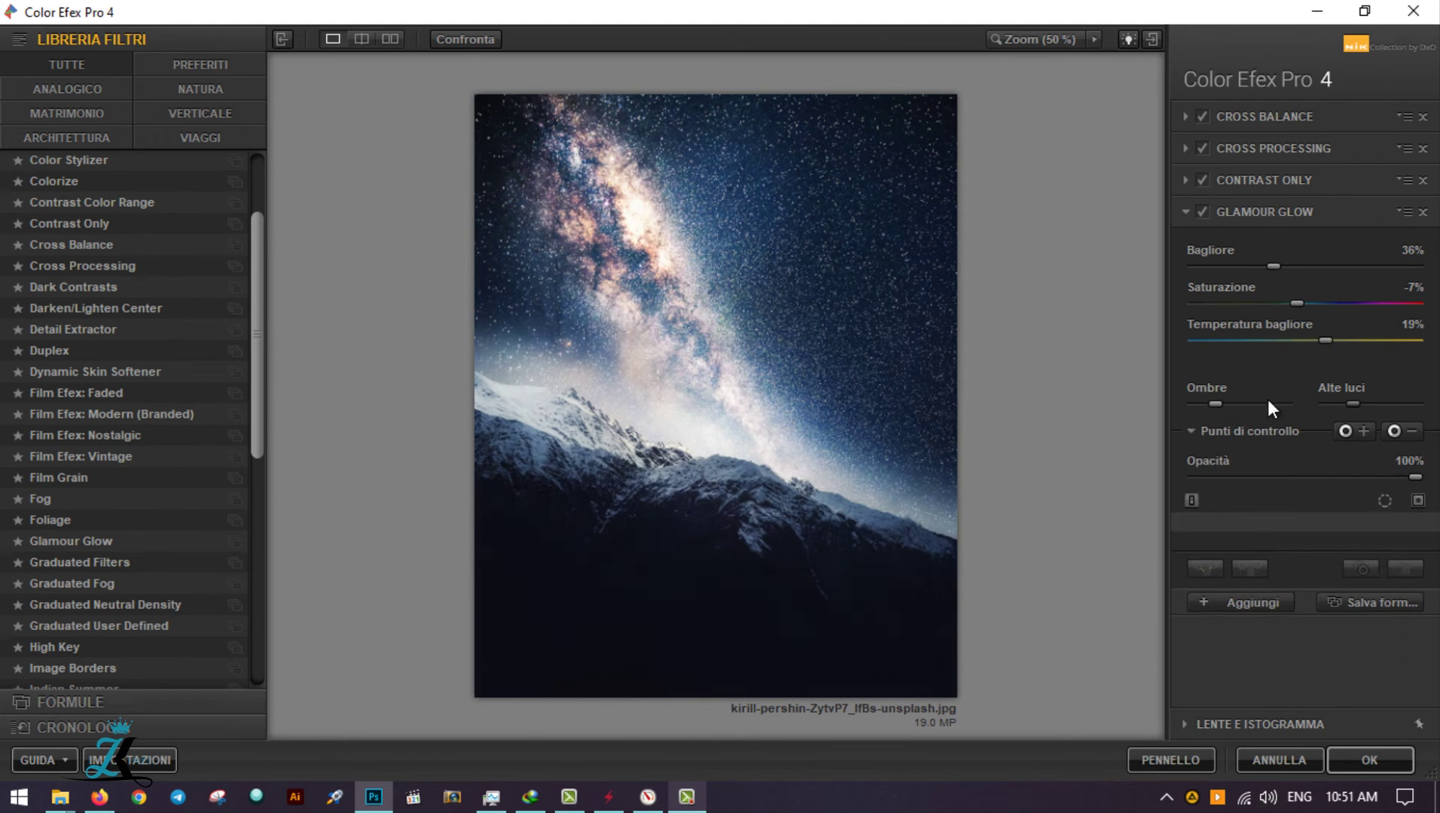
pyautogui.moveTo(1415, 477); pyautogui.dragTo(1368, 477)
pyautogui.click(1355, 760)
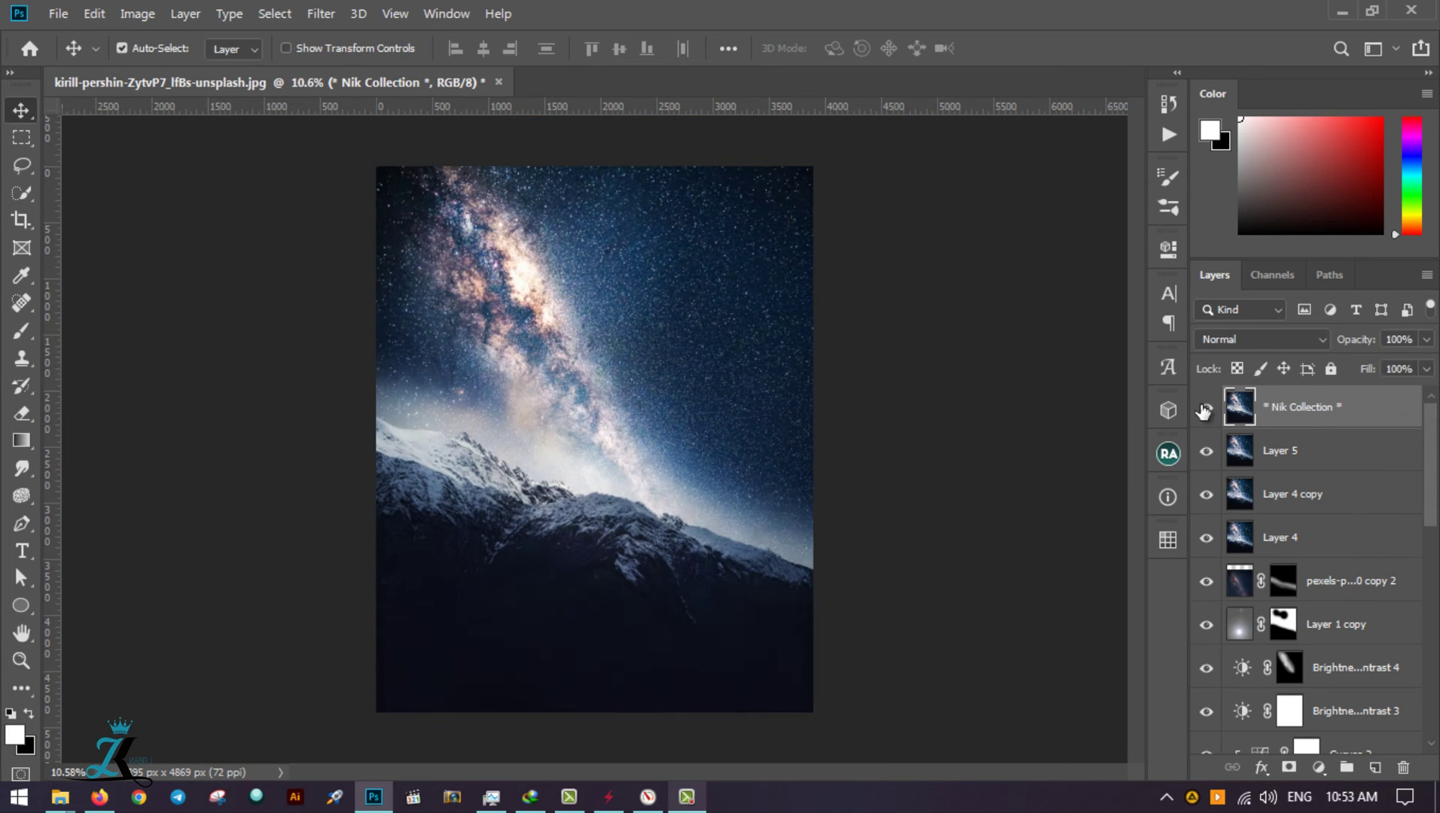
# Step: Add Curves 3 and Curves 4 with a slight Blue-channel tweak, grouped as Group 1
pyautogui.click(1317, 767)
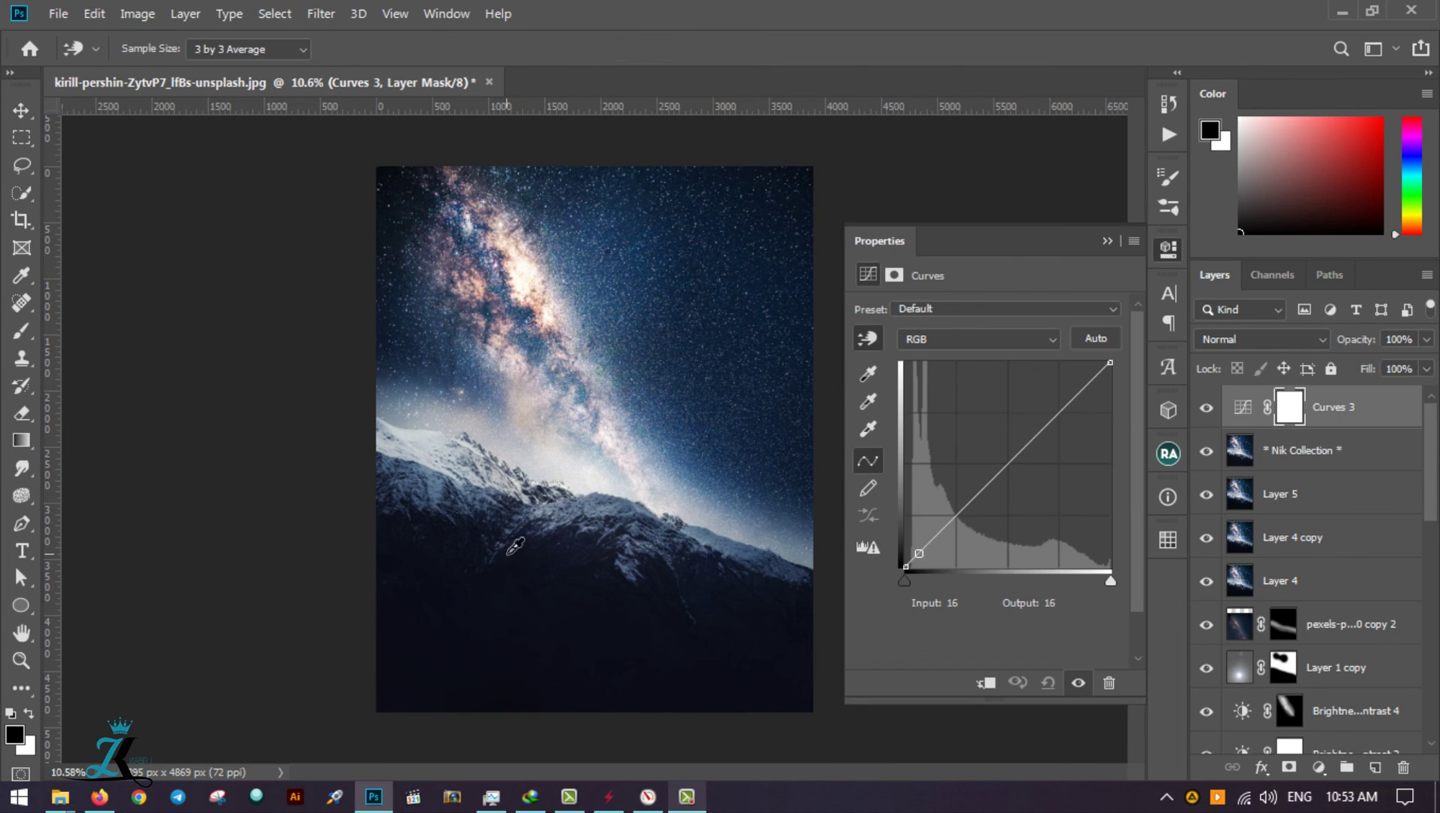
pyautogui.press('v')
pyautogui.click(1107, 241)
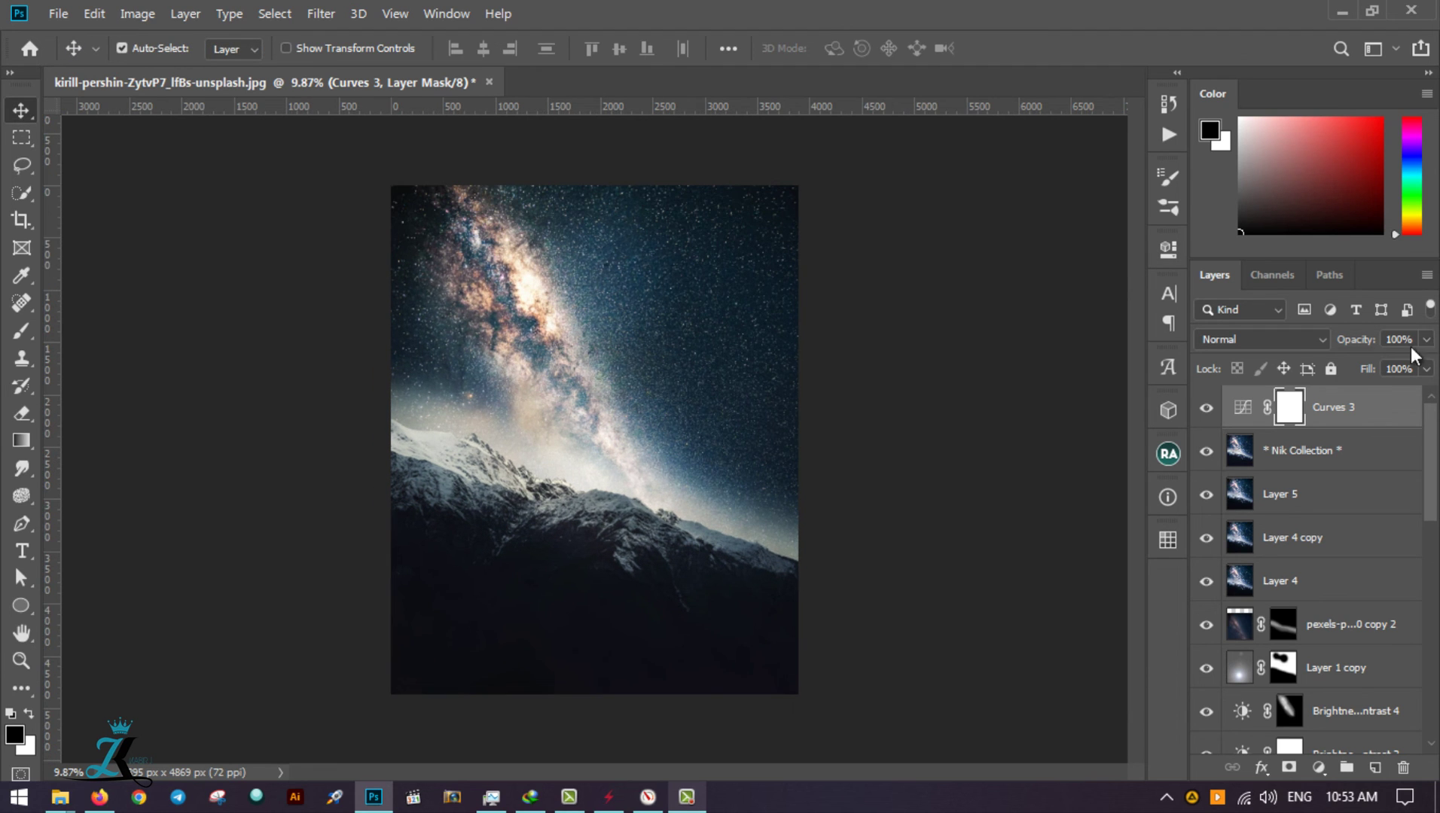
pyautogui.moveTo(1425, 339); pyautogui.dragTo(1349, 365)
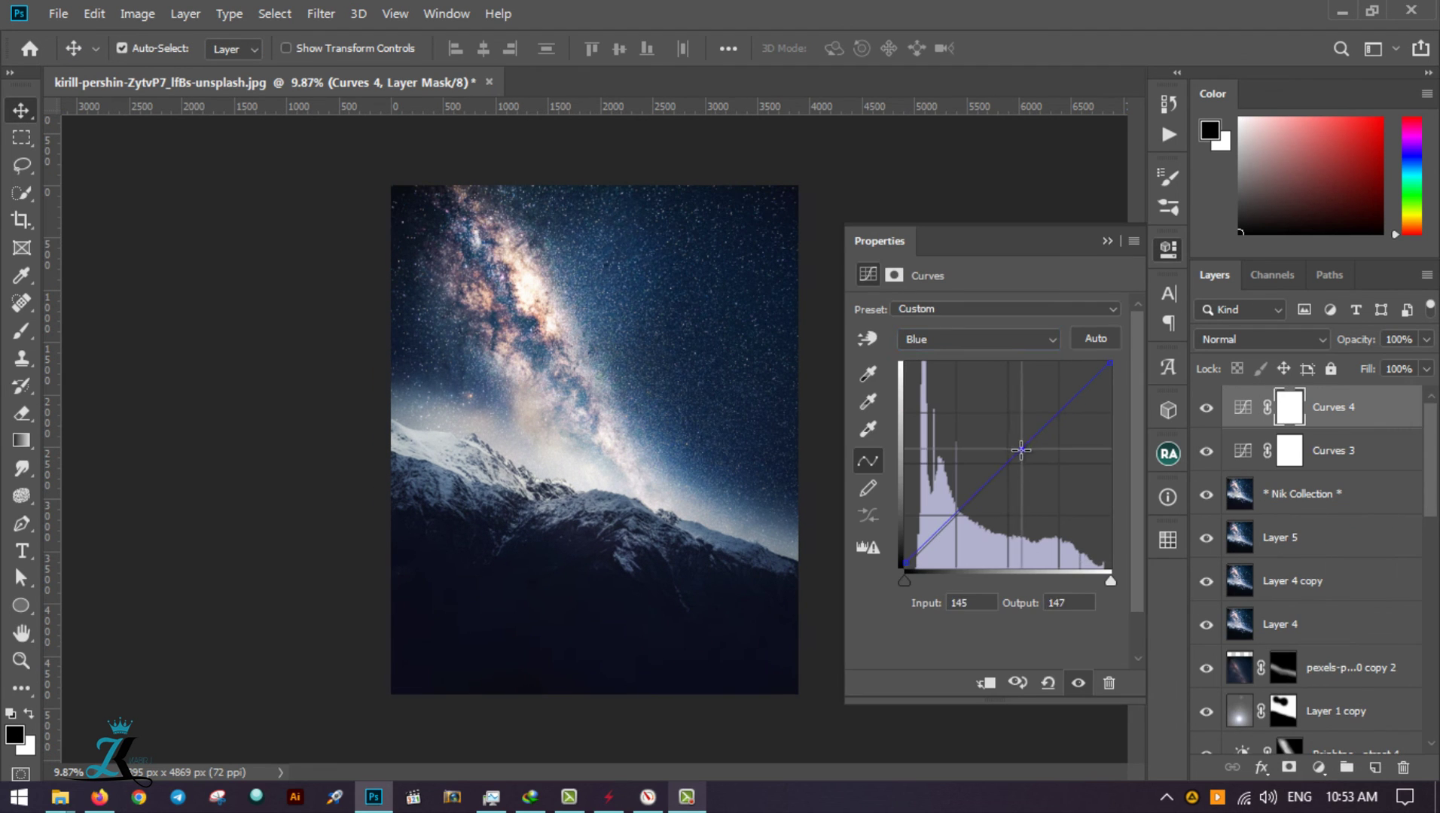
pyautogui.click(1426, 339)
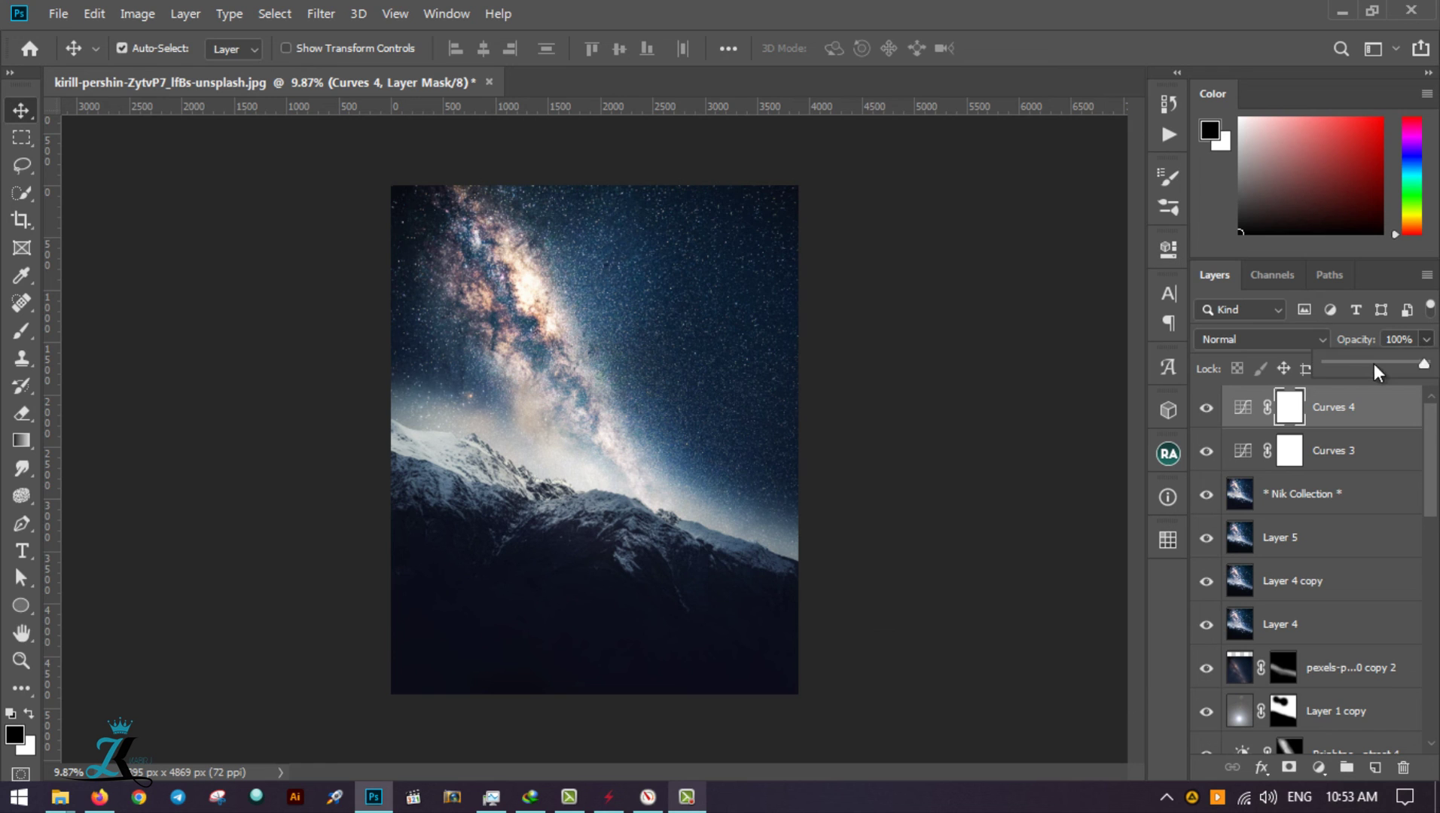
pyautogui.keyDown('shift'); pyautogui.click(1333, 450); pyautogui.keyUp('shift')
pyautogui.hotkey('ctrl', 'g')
# Step: Stamp all visible layers into a new merged Layer 6
pyautogui.press('z')
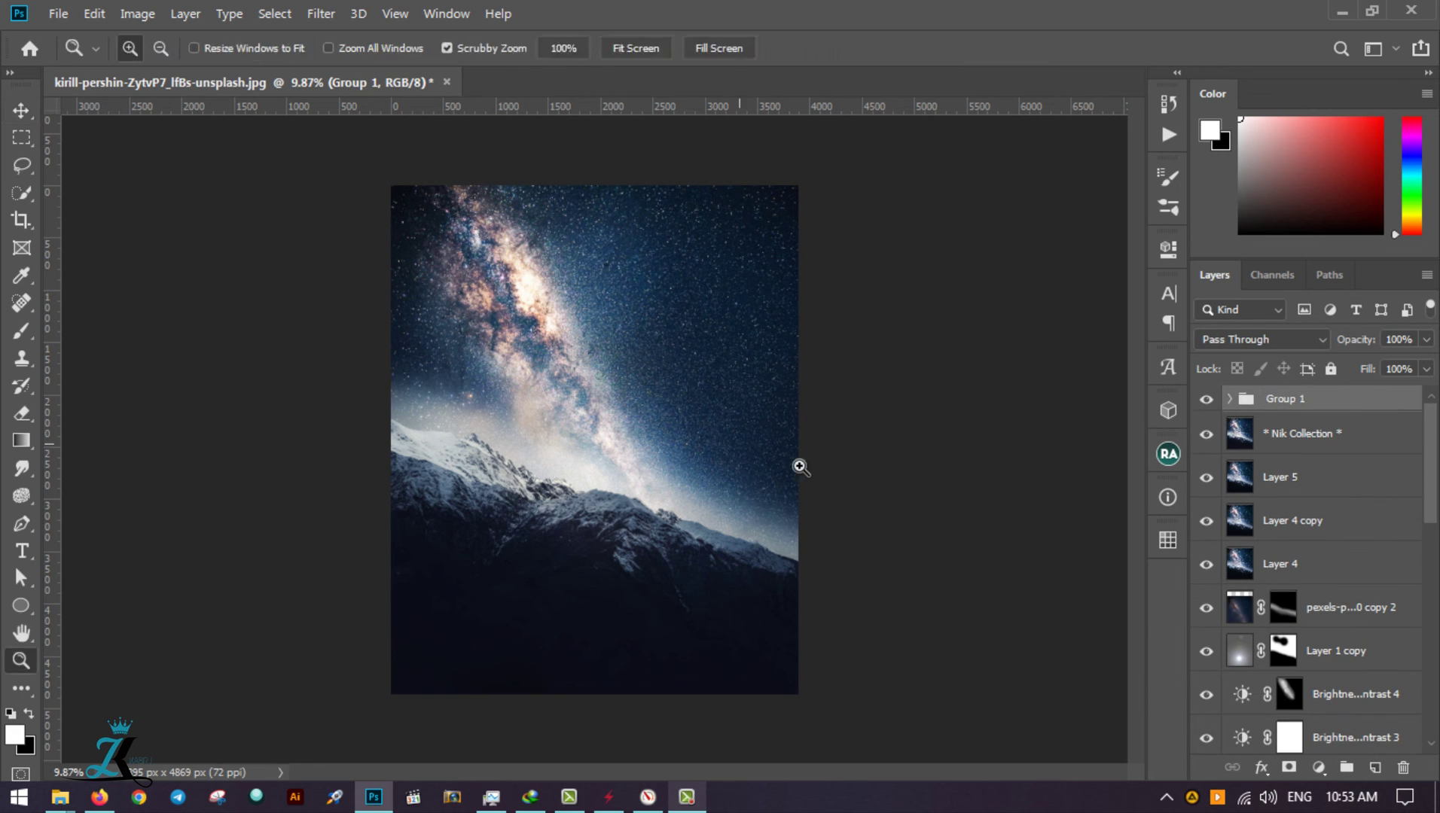
pyautogui.click(615, 483)
pyautogui.moveTo(615, 483); pyautogui.dragTo(623, 484)
pyautogui.hotkey('ctrl', 'shift', 'alt', 'e')
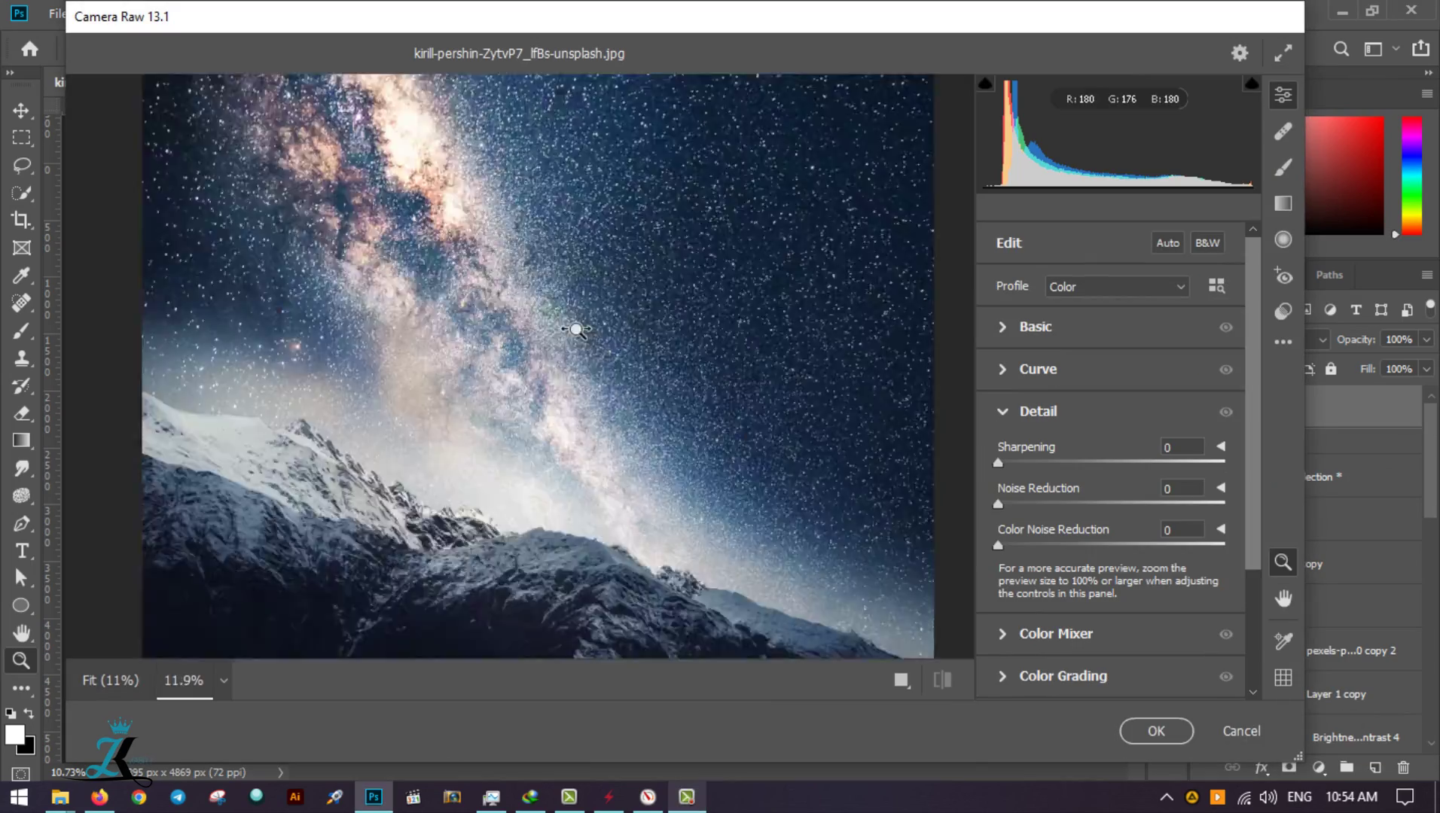
# Step: Apply Camera Raw noise reduction 27, colour noise reduction 16 and sharpening 13
pyautogui.moveTo(998, 503); pyautogui.dragTo(1069, 503)
pyautogui.hotkey('ctrl', '+')
pyautogui.moveTo(998, 462); pyautogui.dragTo(1013, 464)
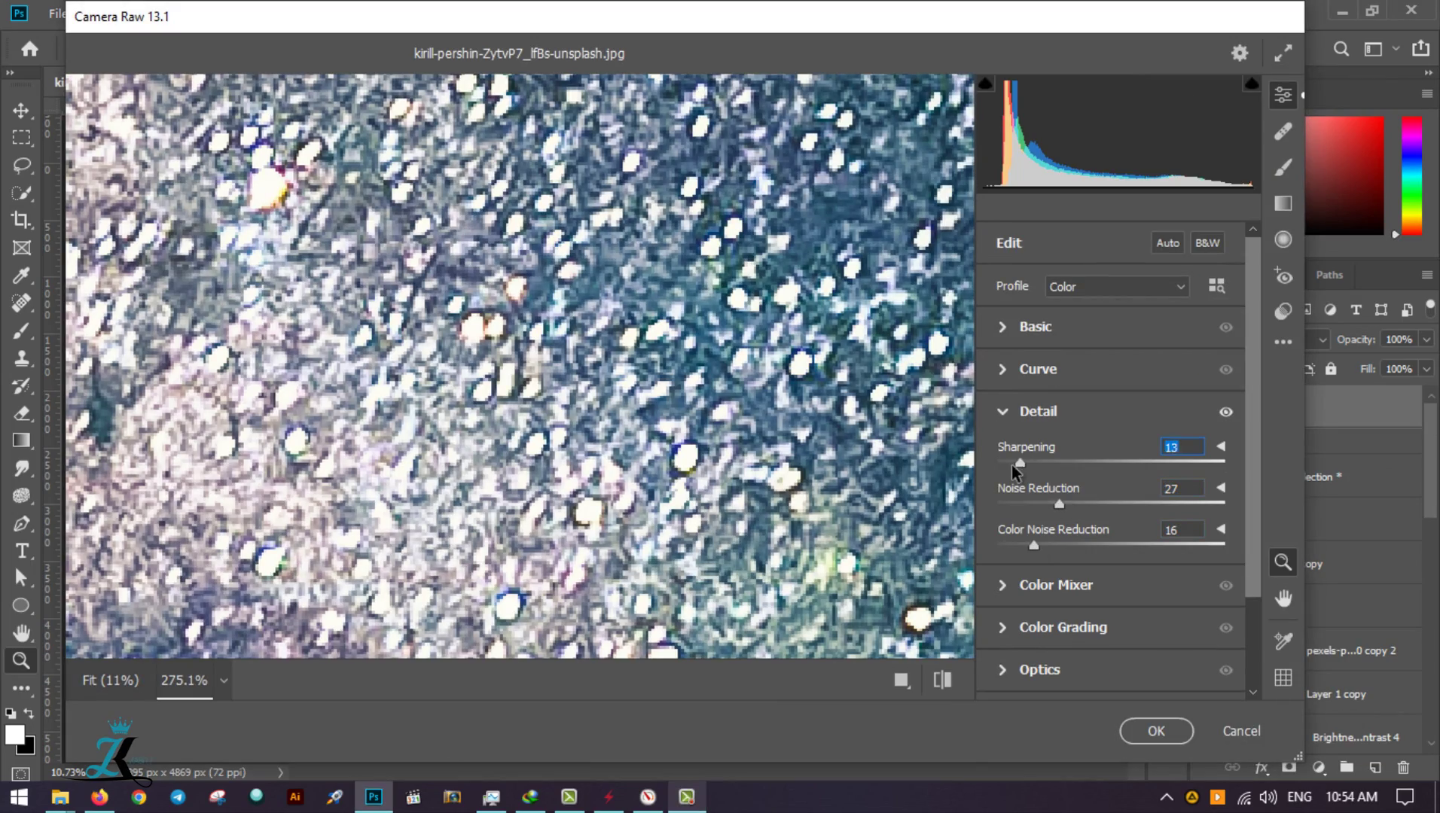
pyautogui.press('Return')
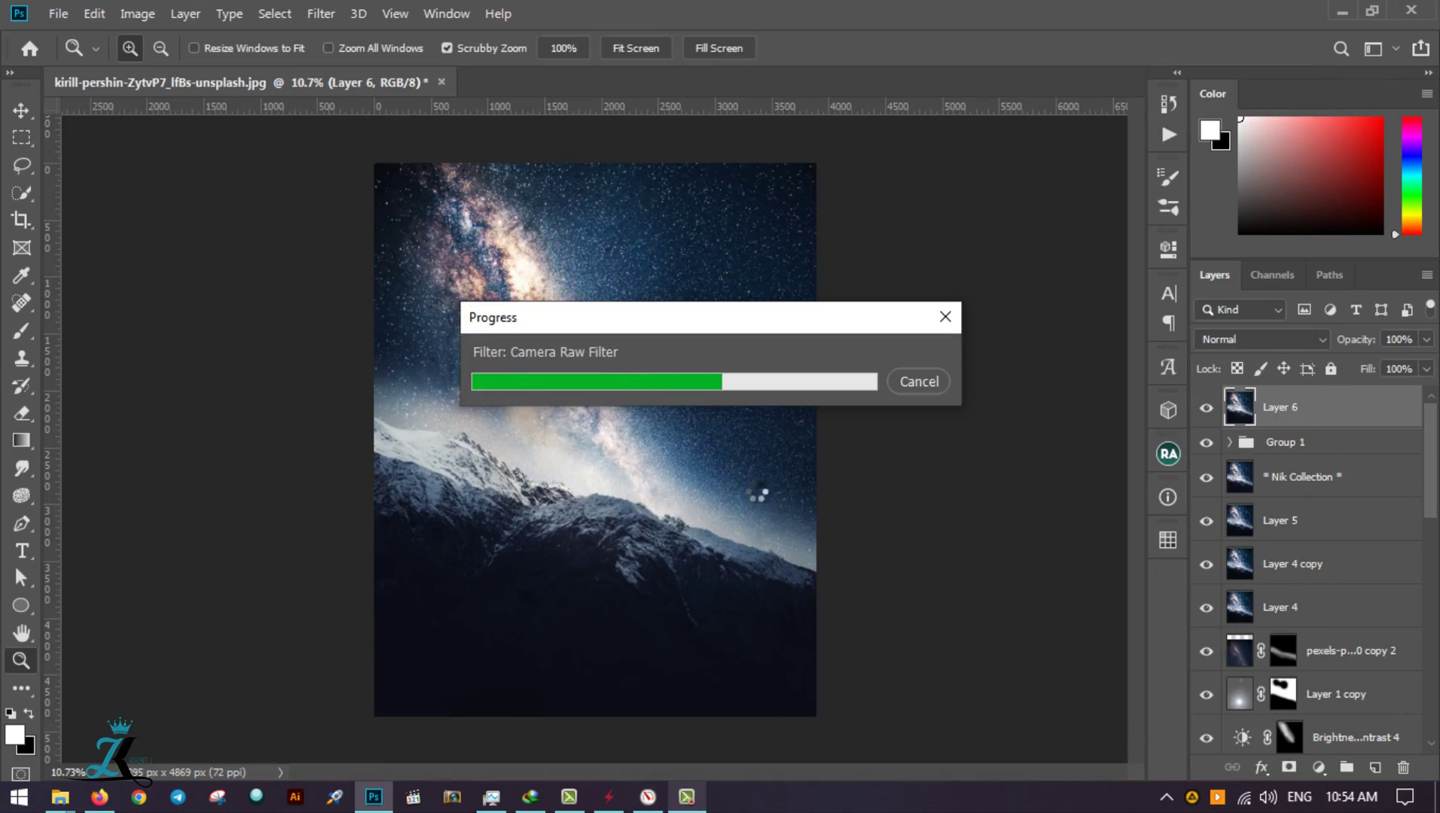